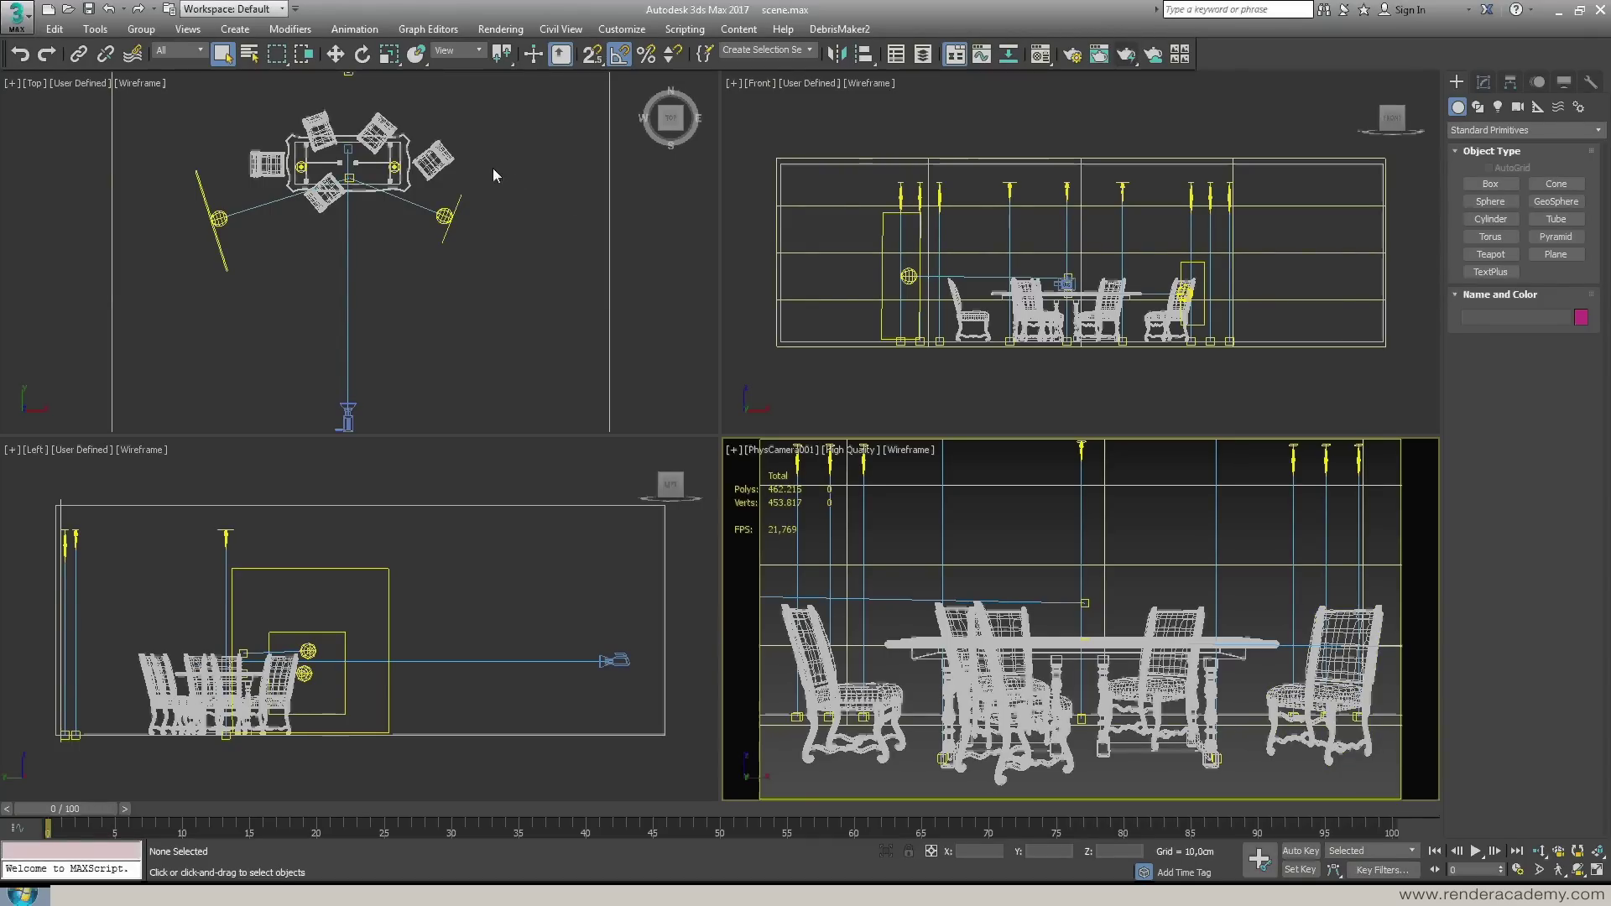
Pan the Top viewport downward until the back wall and its row of lights appear
middle_click_drag(492, 167, 494, 267)
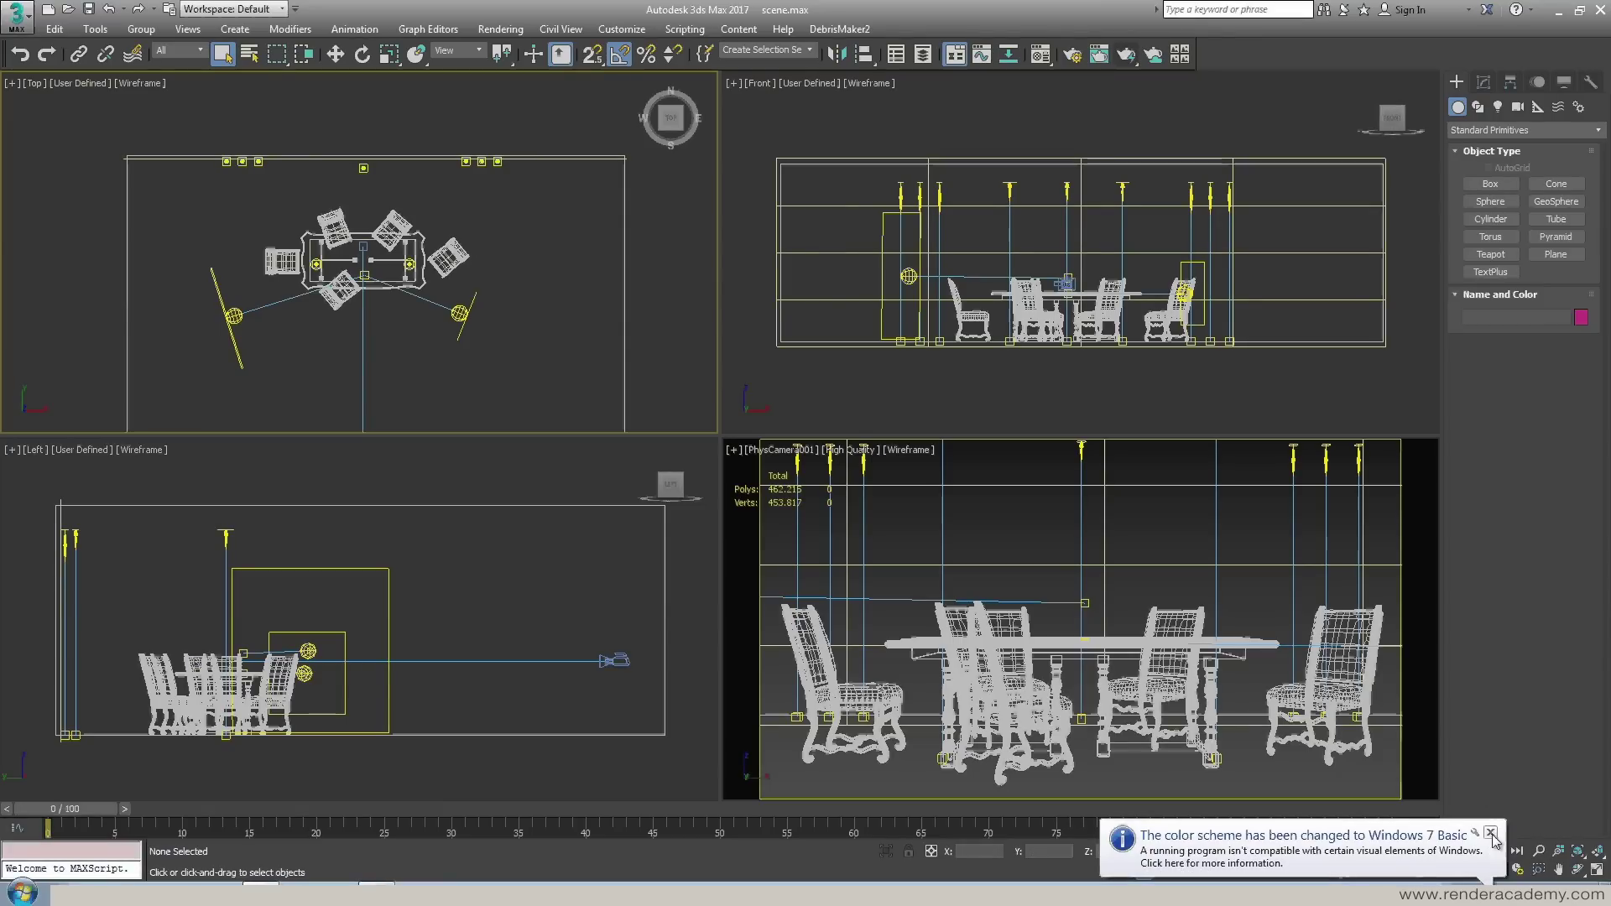
Pan the Top view to bring the whole table and chairs into view, then zoom in
middle_click_drag(429, 354, 445, 155)
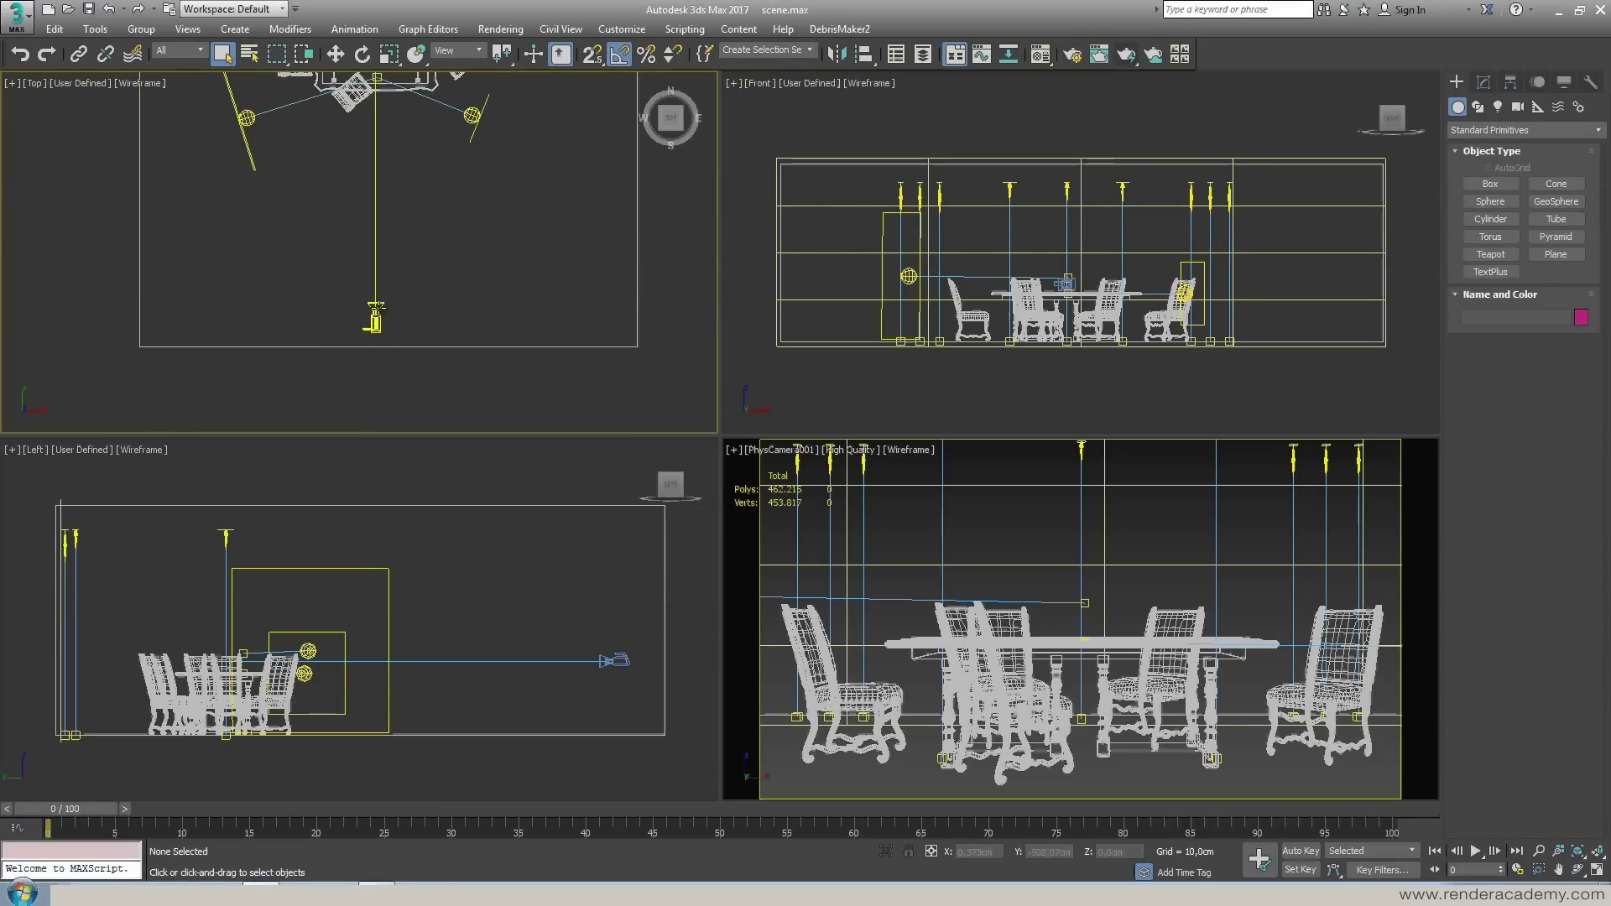
middle_click_drag(390, 281, 396, 371)
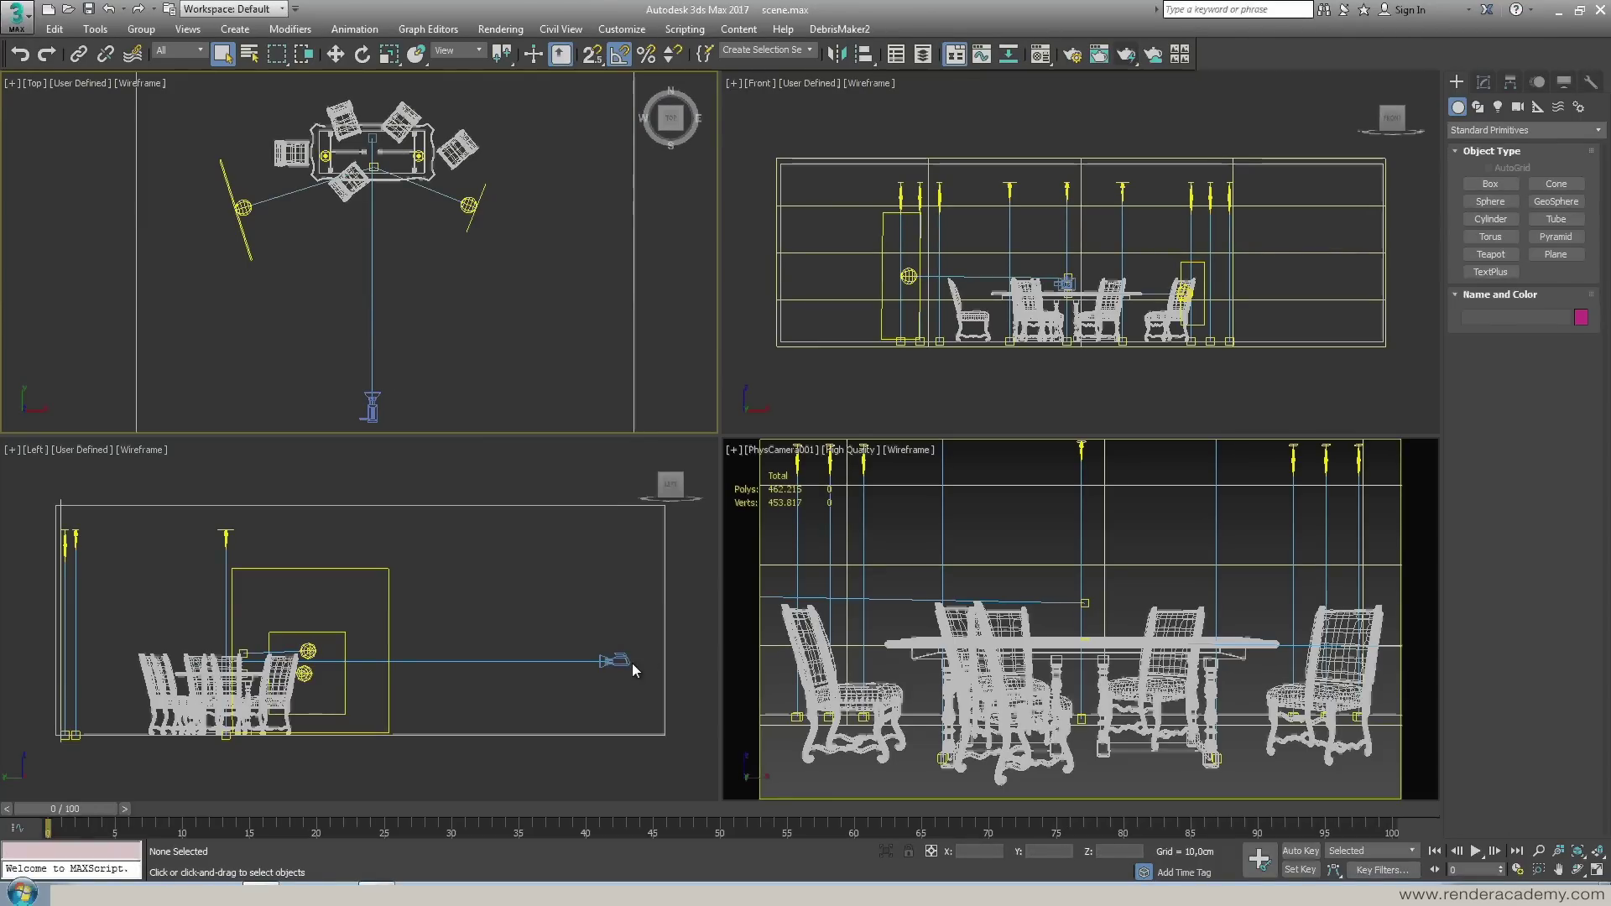
middle_click_drag(373, 217, 401, 278)
scroll(474, 278, "up", 5)
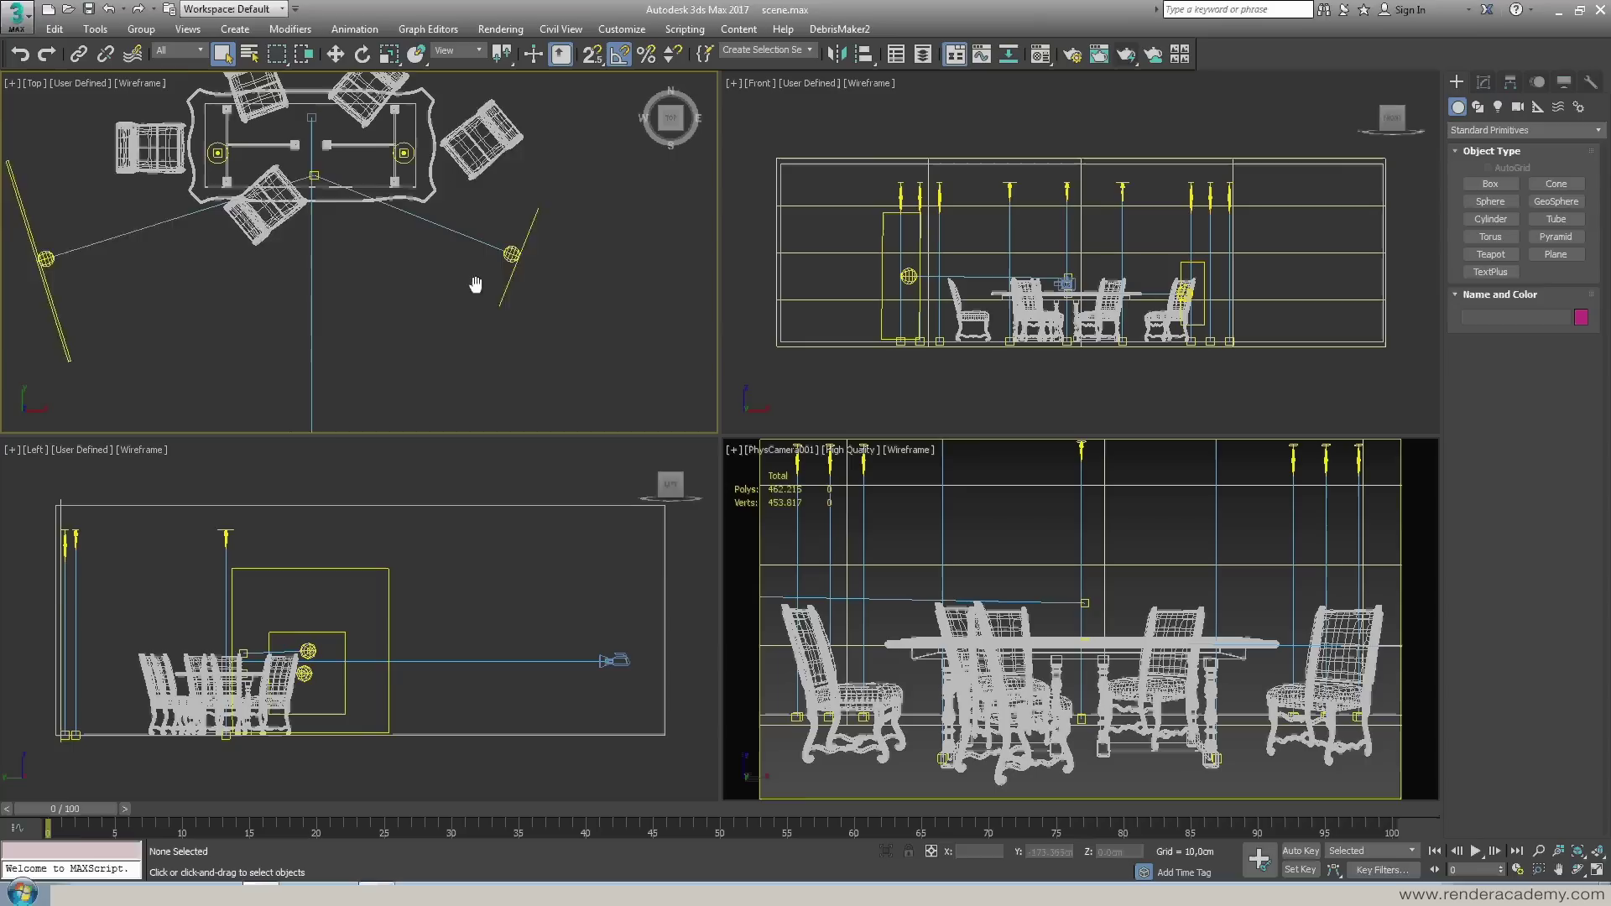
Centre the zoomed Top view on the table, side lights and back-wall lights, then switch to the Modify panel
middle_click_drag(496, 286, 586, 296)
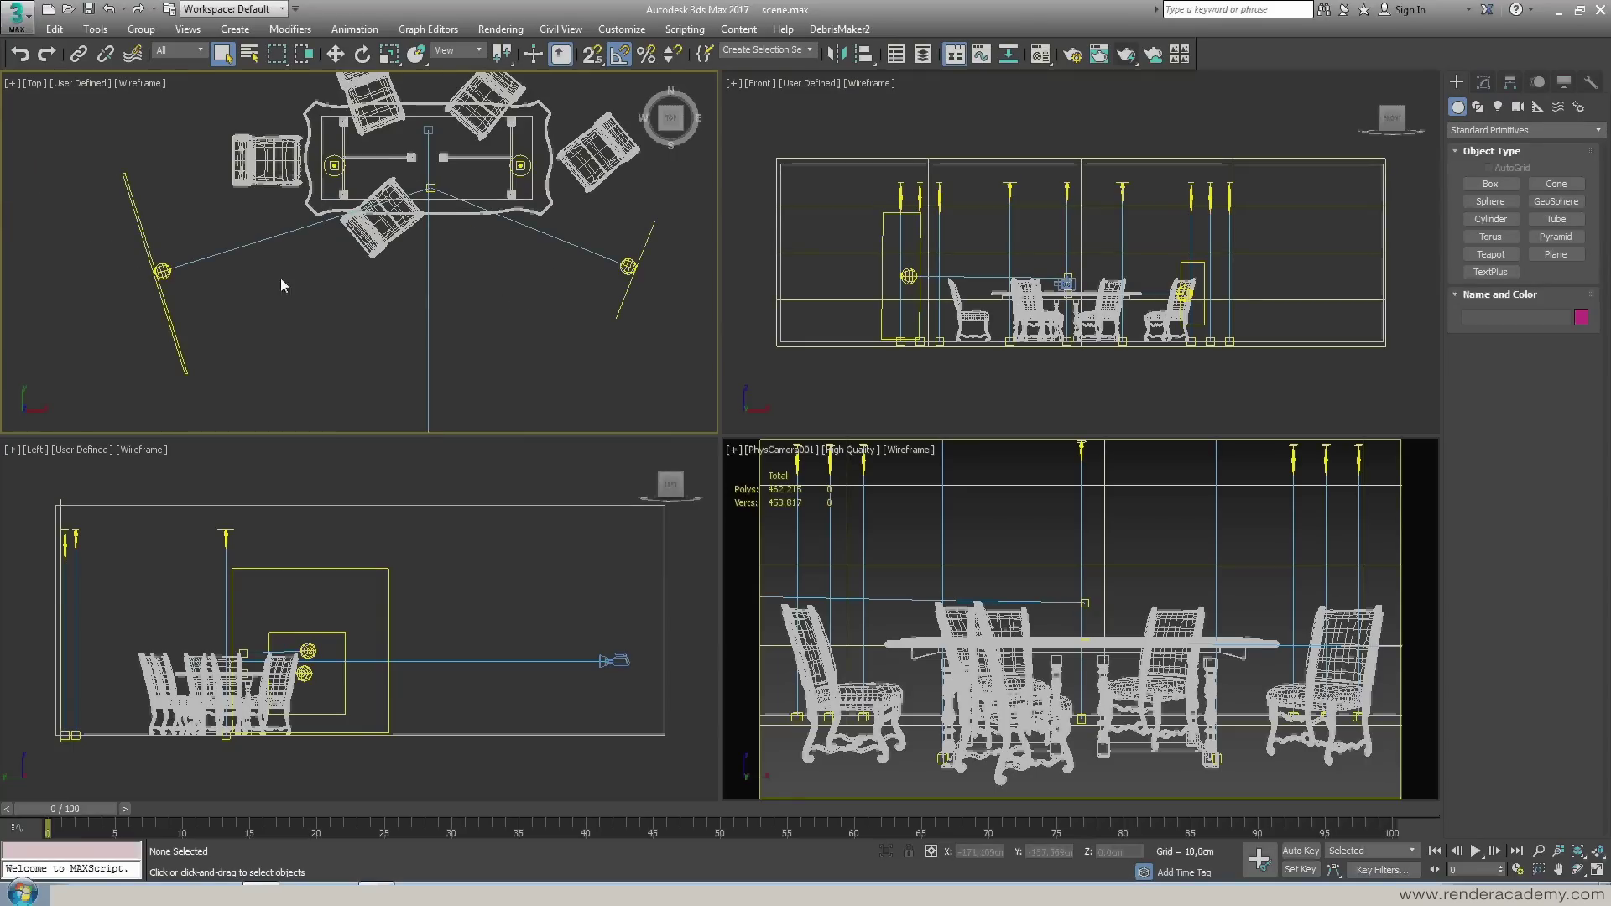
middle_click_drag(514, 257, 467, 290)
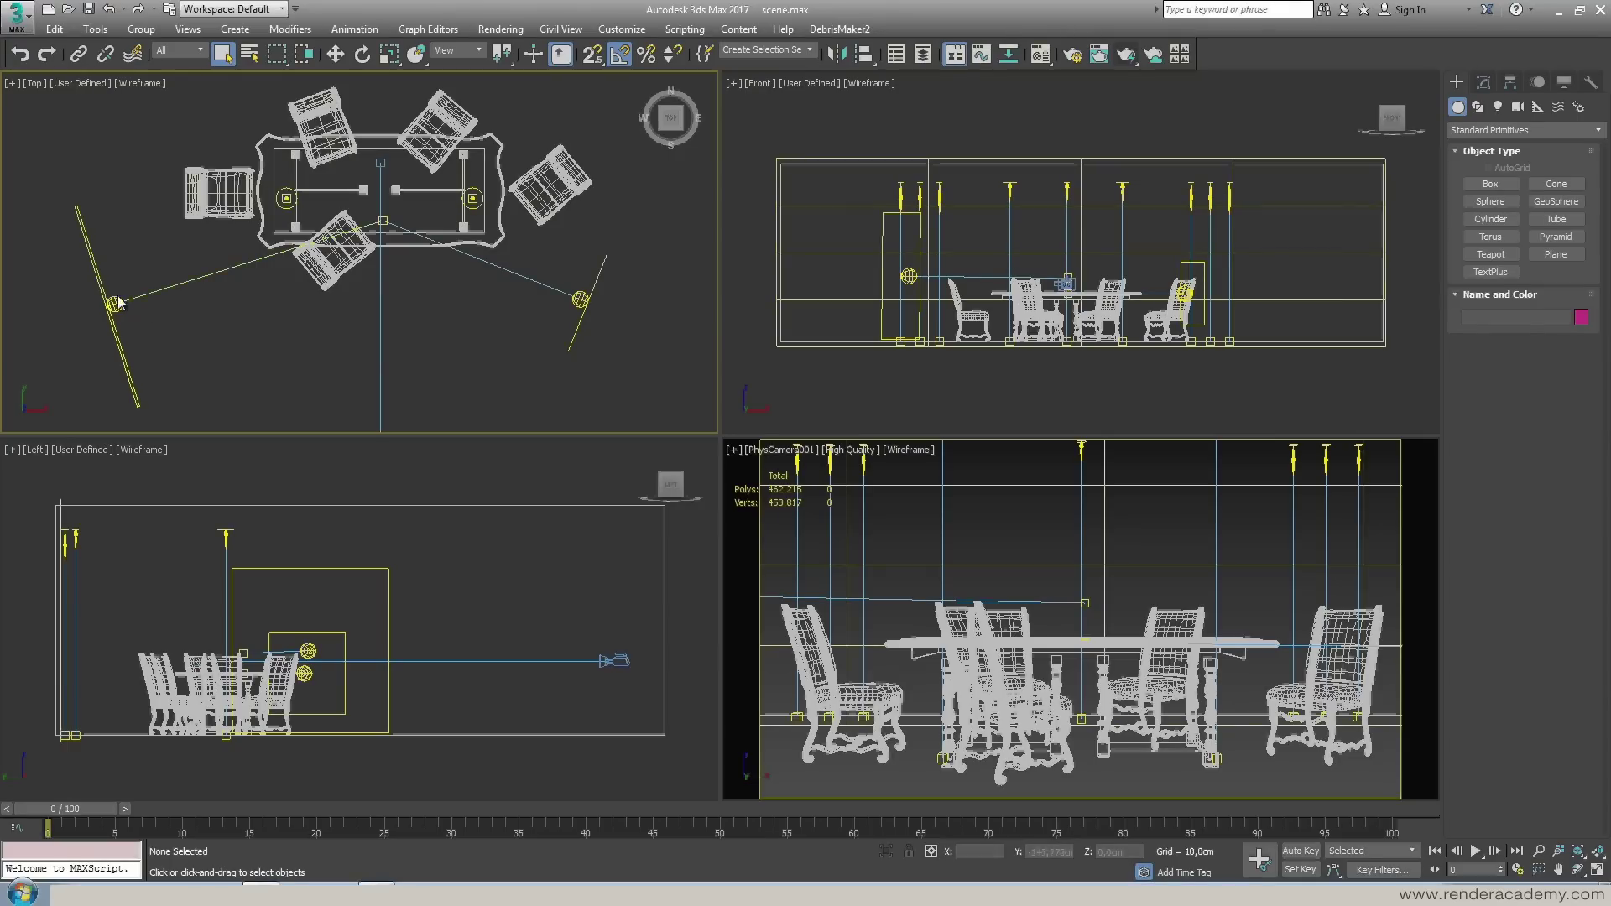
middle_click_drag(403, 176, 392, 285)
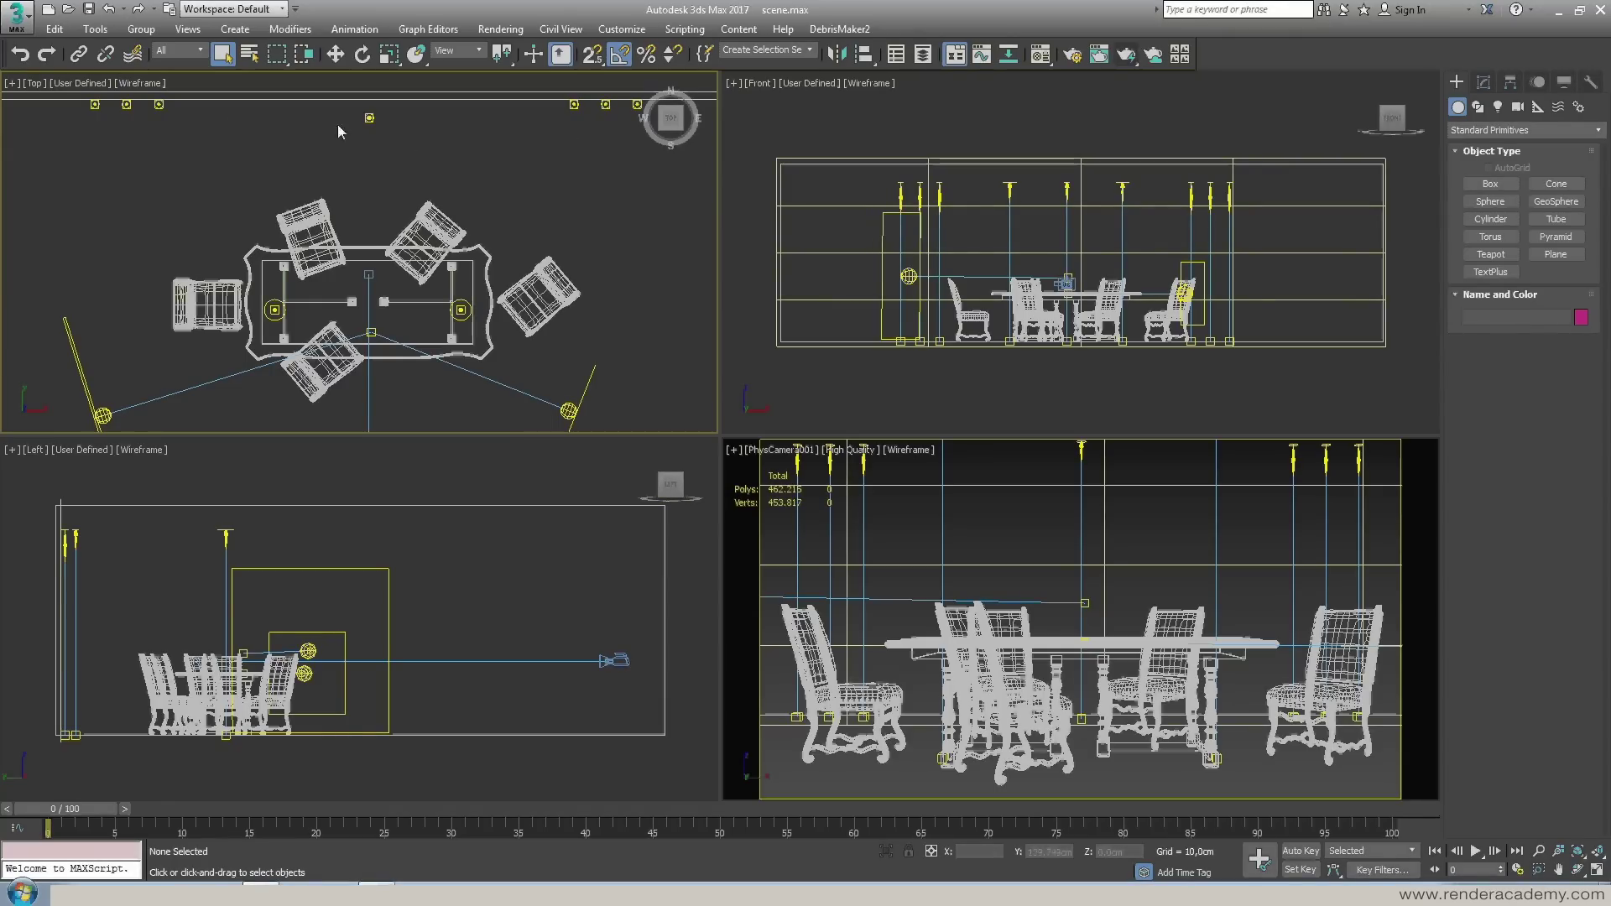
middle_click_drag(463, 182, 481, 229)
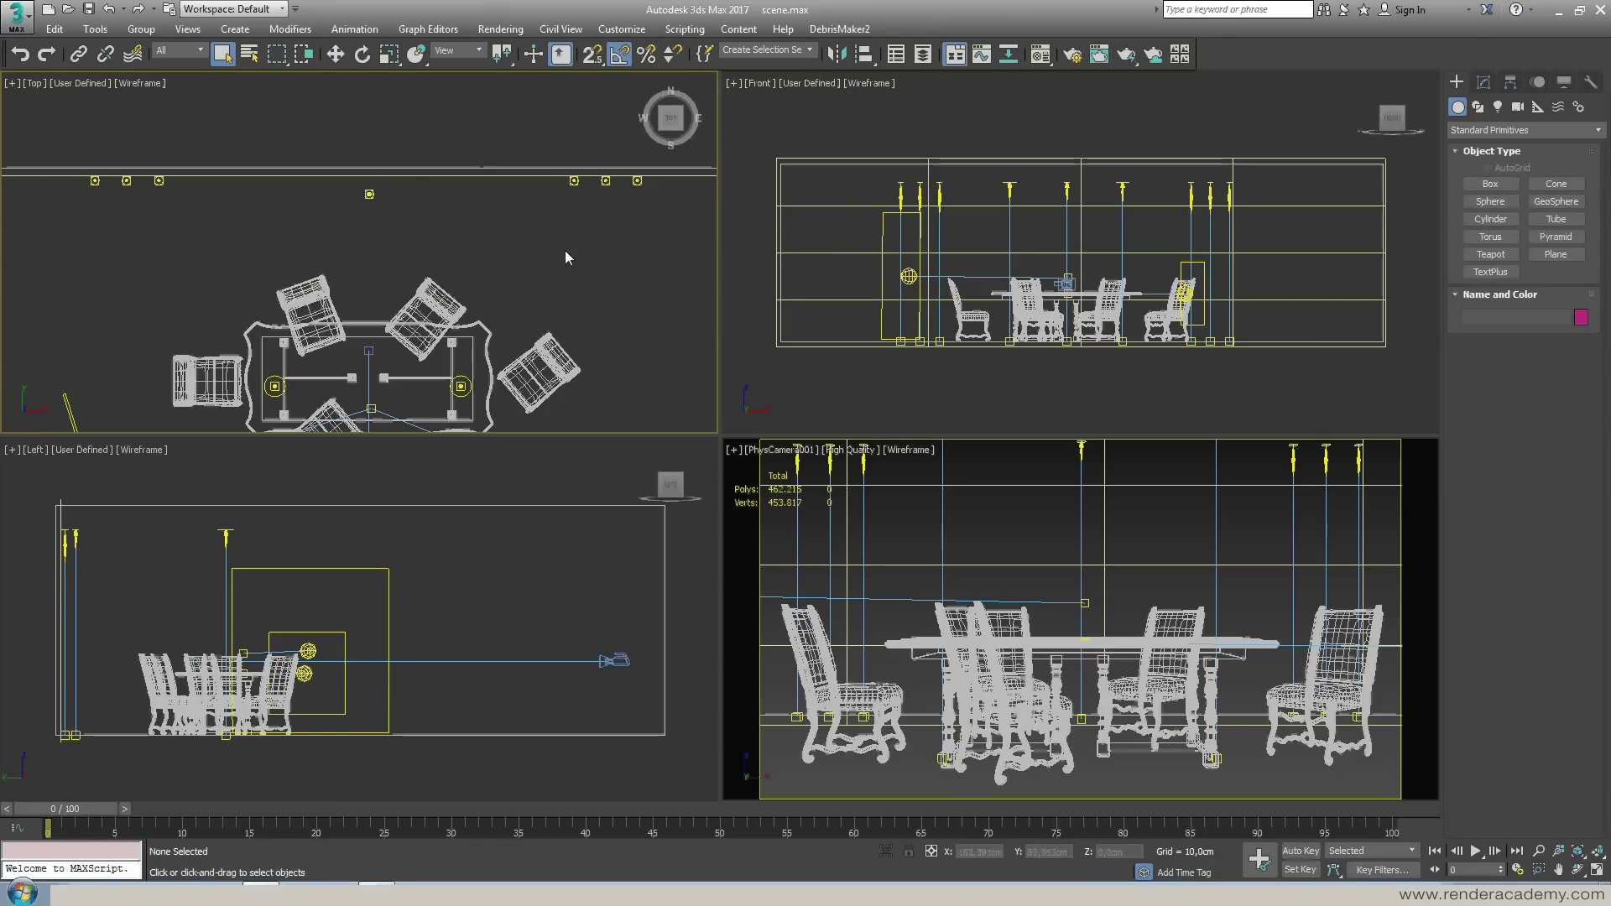
left_click(1483, 81)
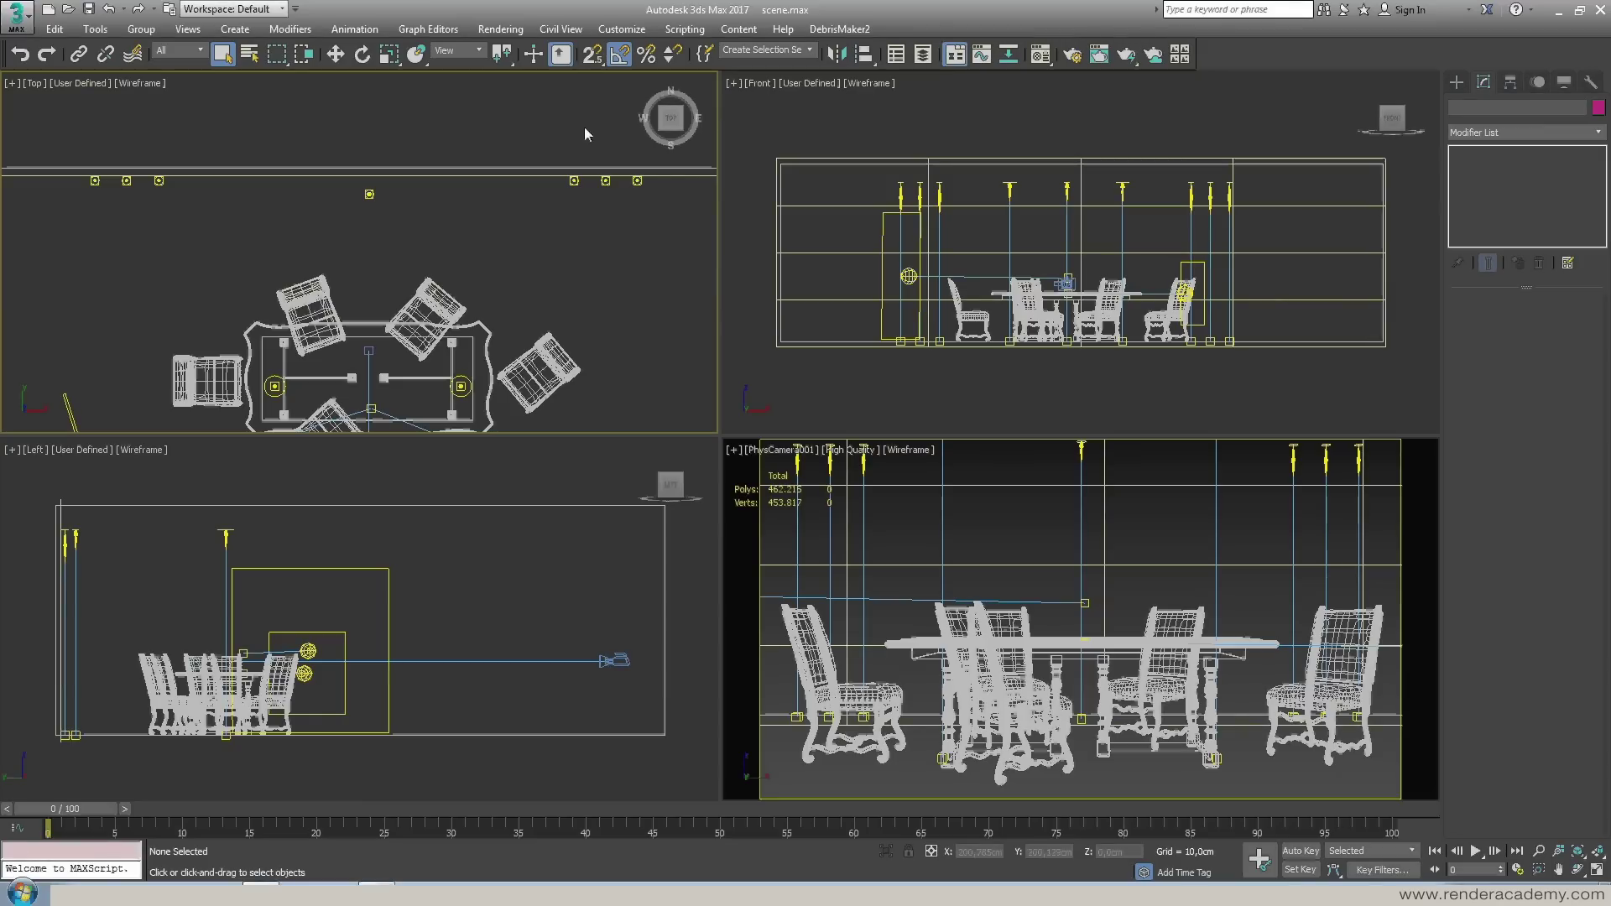
Open Render Setup for the ART Renderer and expand the Renderer dropdown list
left_click(1071, 54)
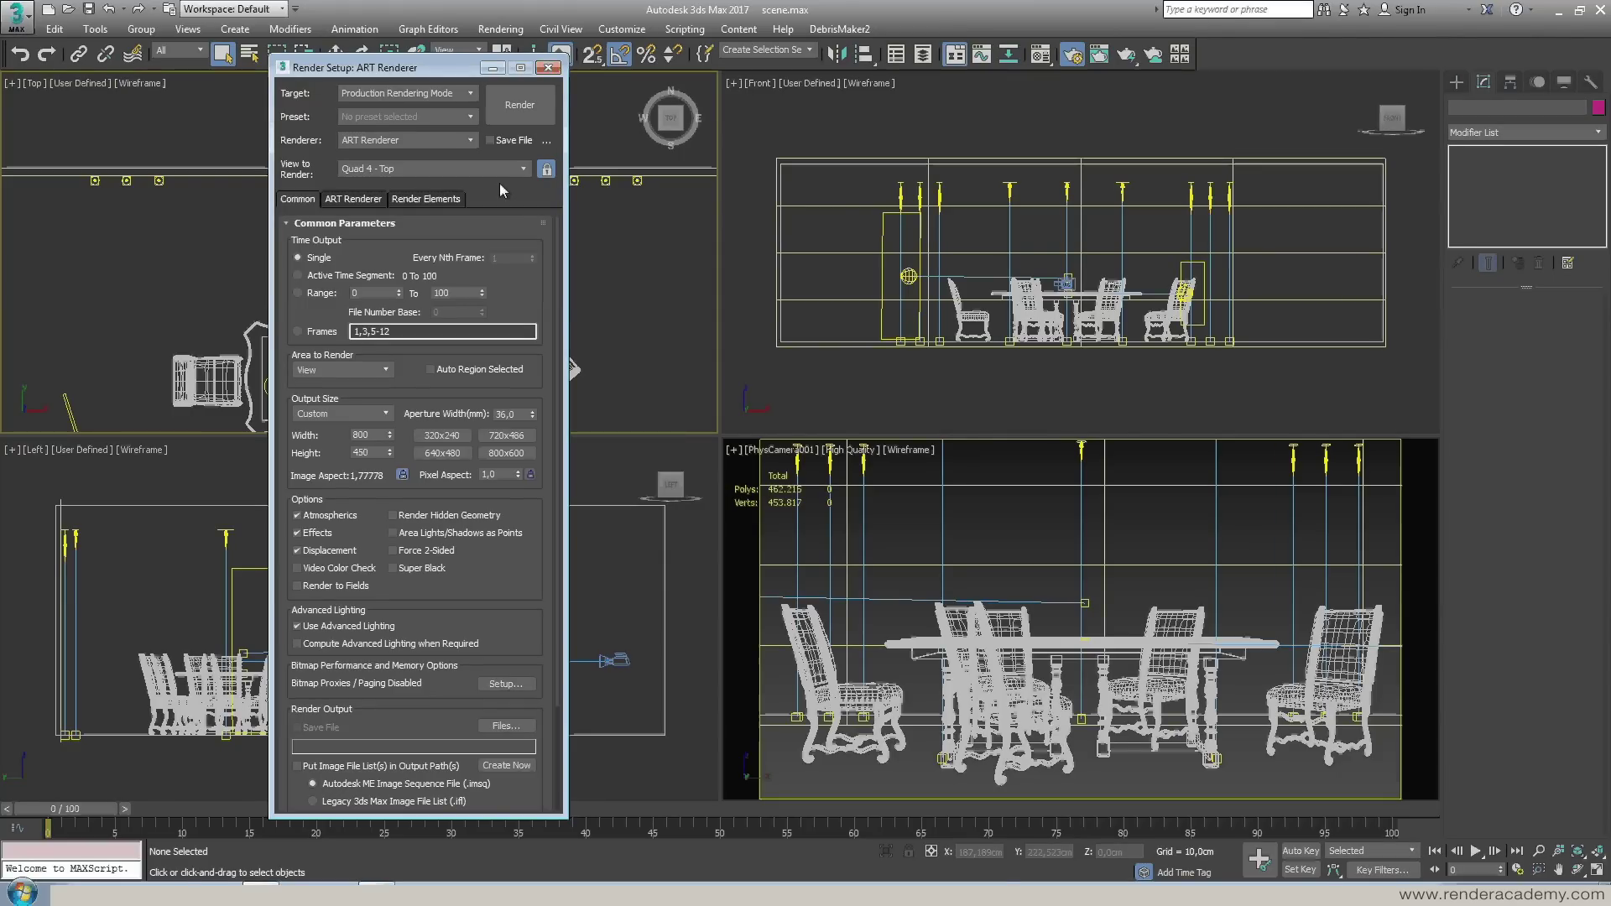
left_click(453, 140)
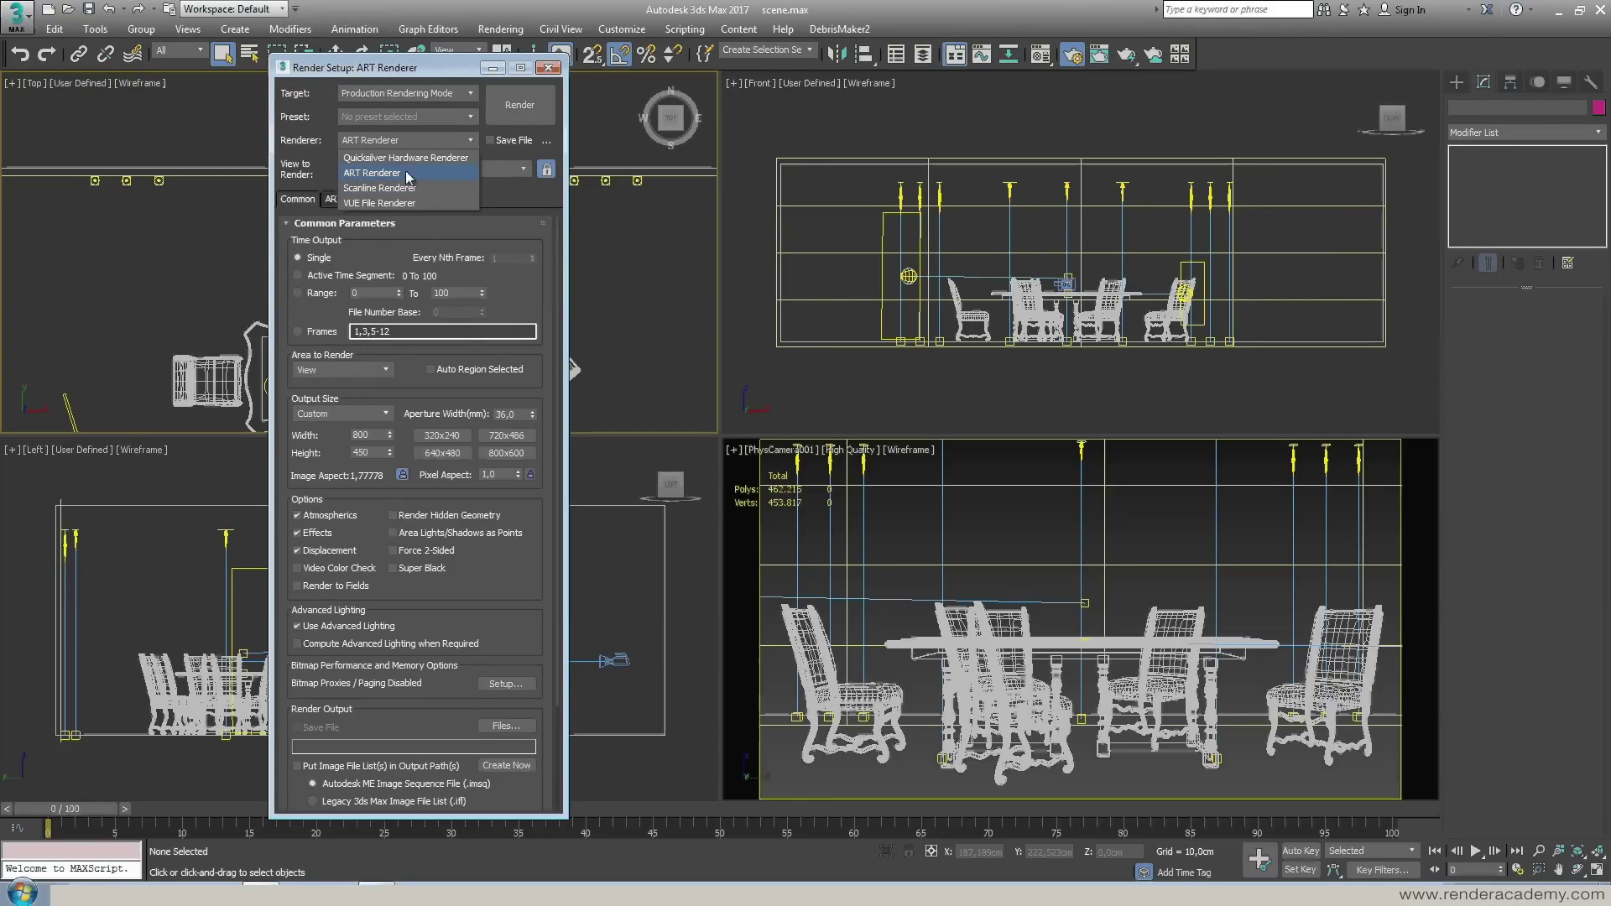
Keep ART Renderer, review its ART Renderer tab, return to Common, and close Render Setup
left_click(389, 173)
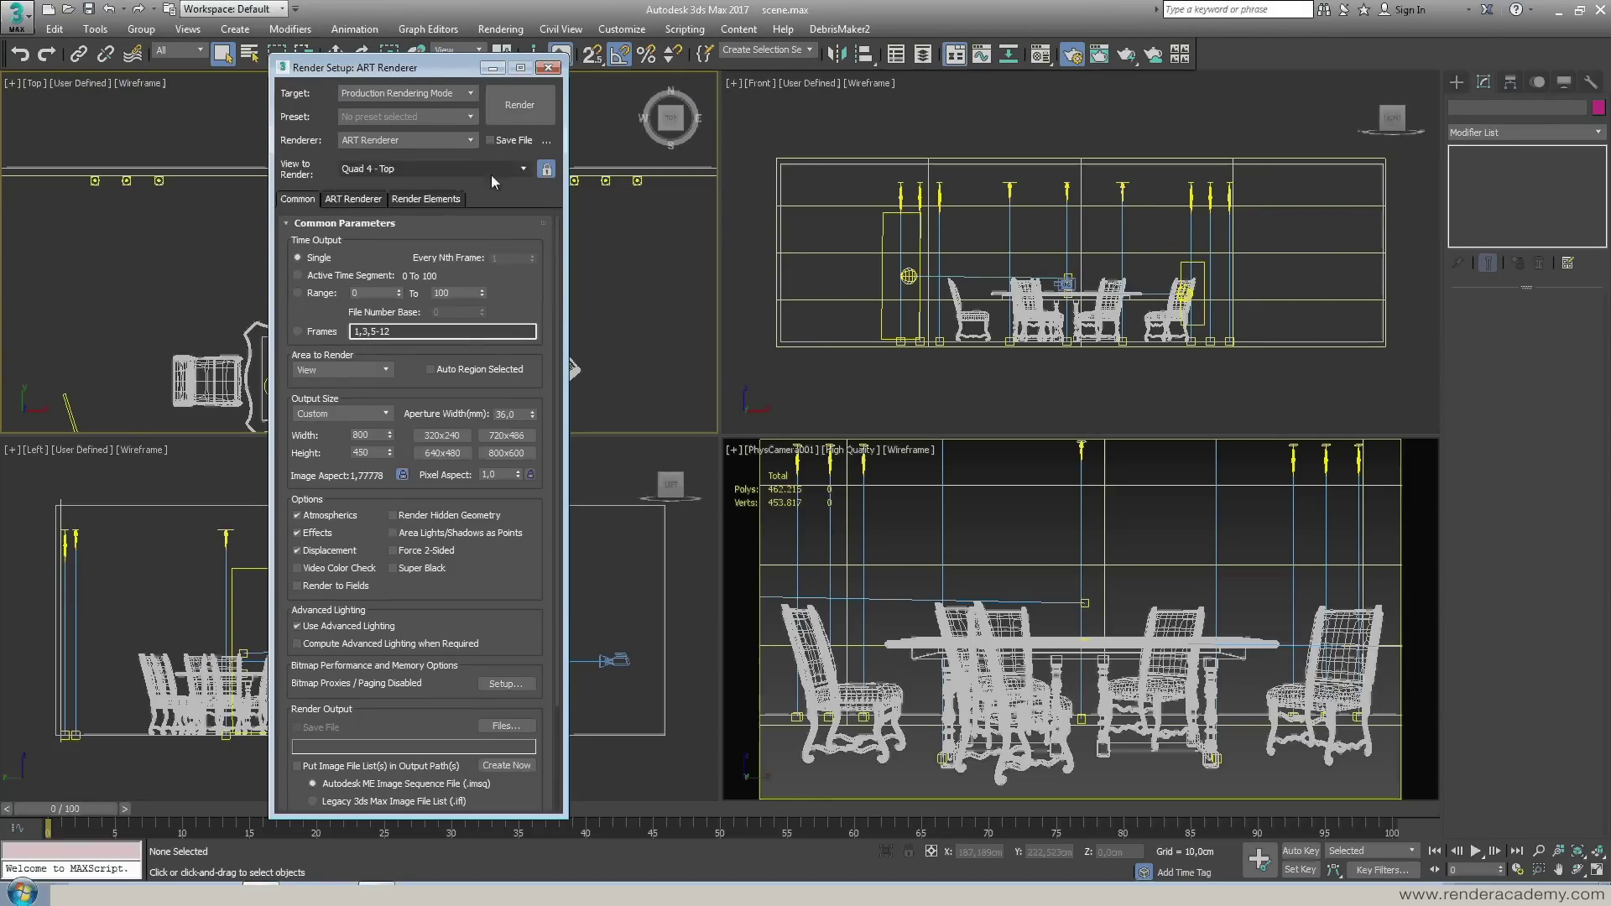
left_click(342, 201)
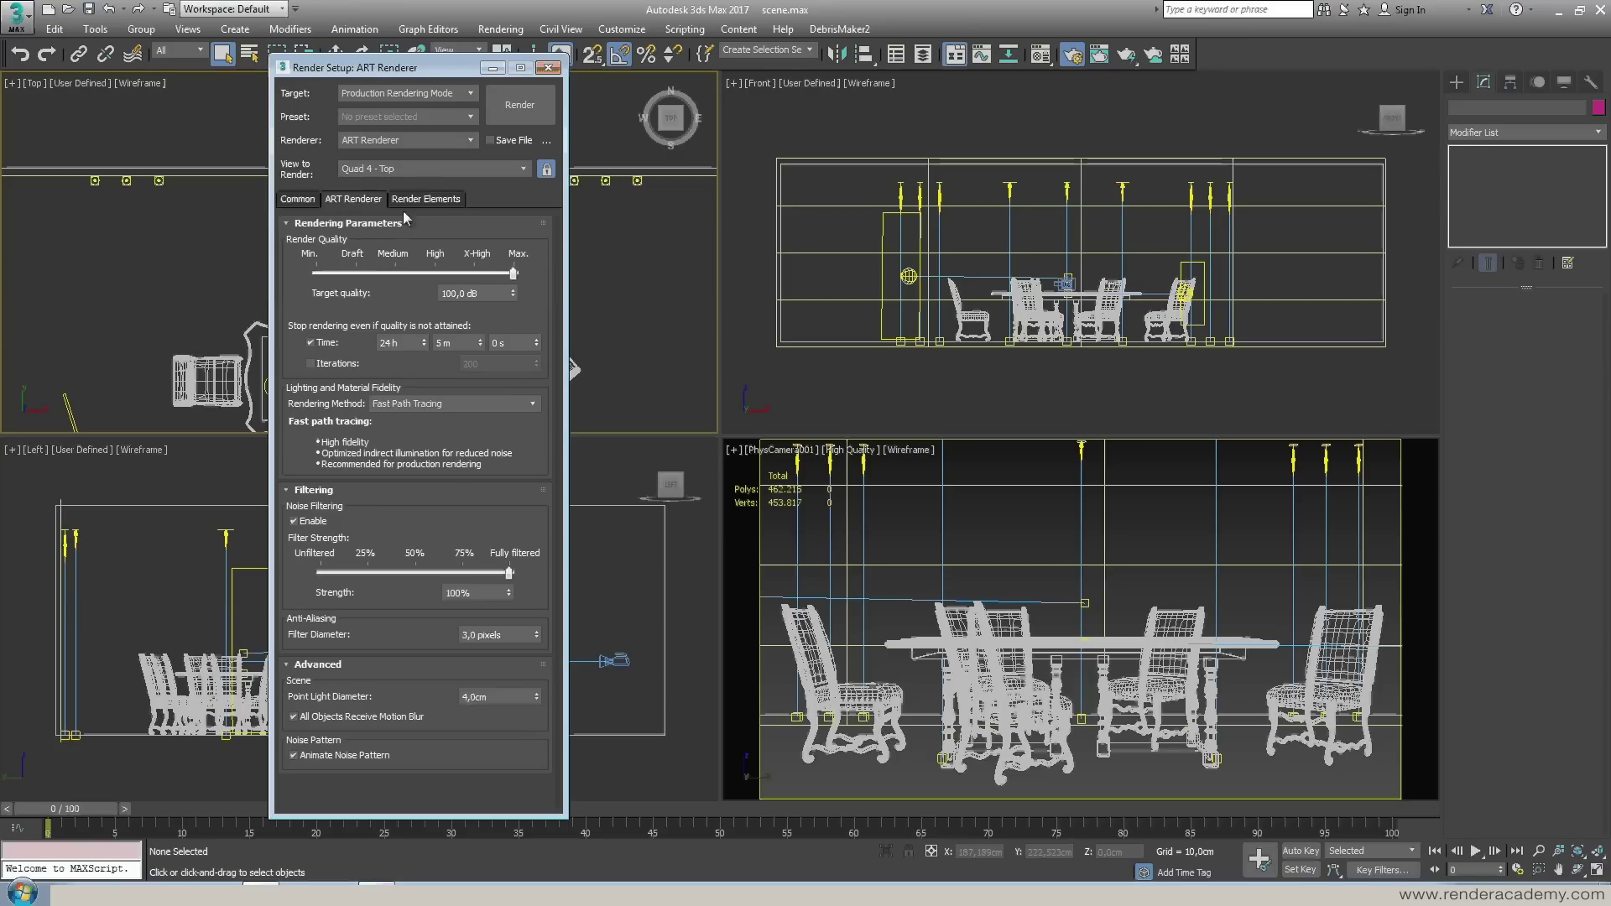
left_click(298, 199)
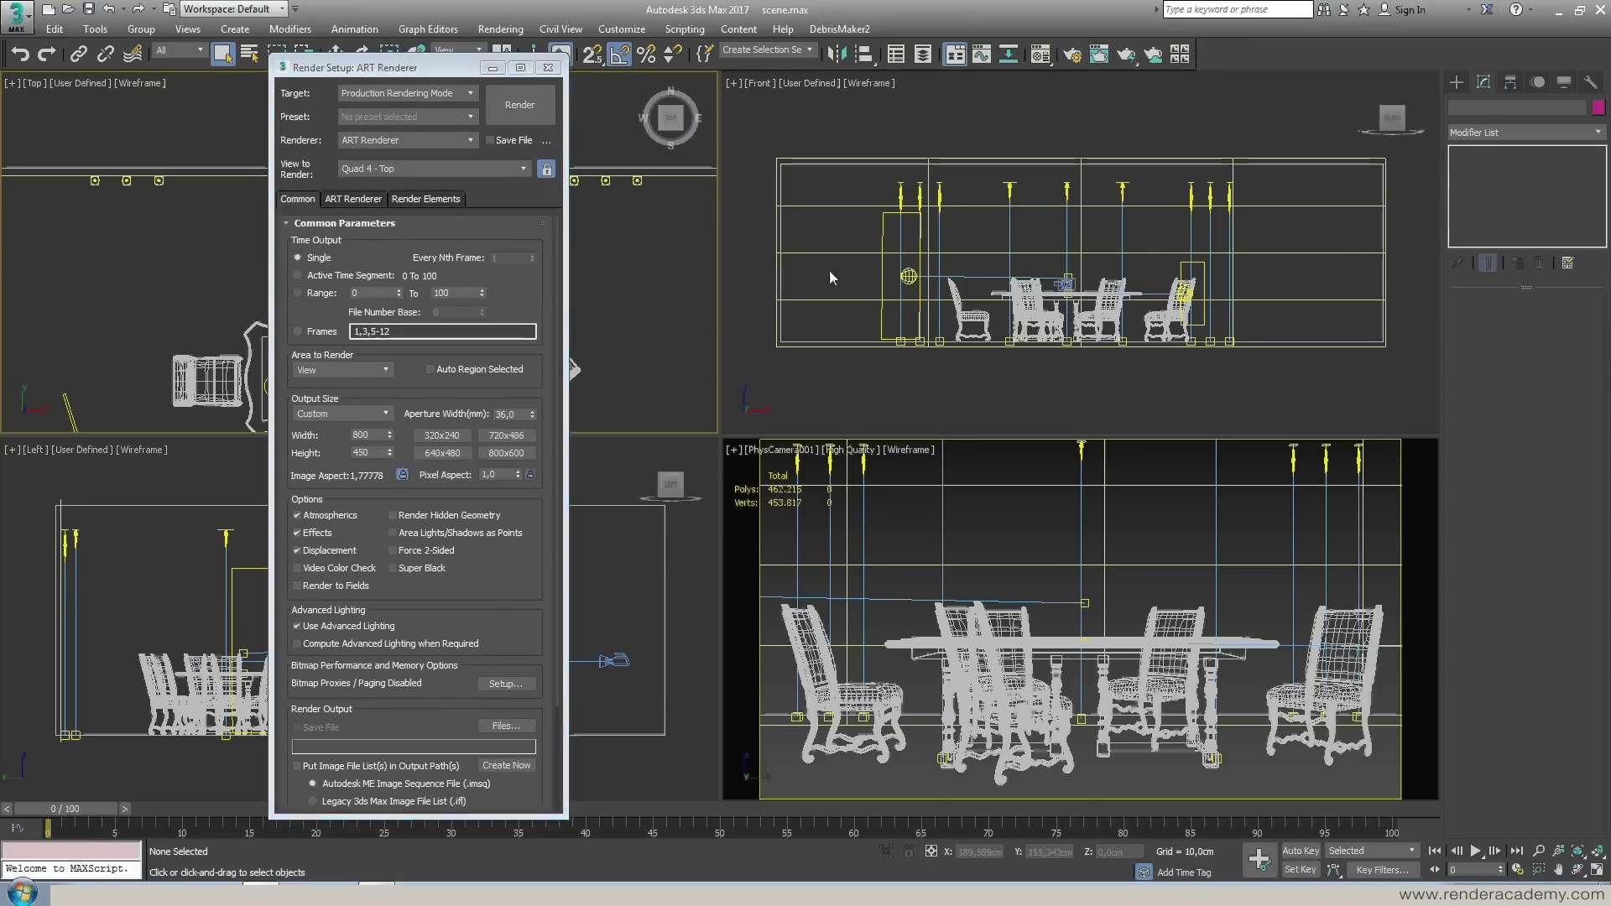
key("F10")
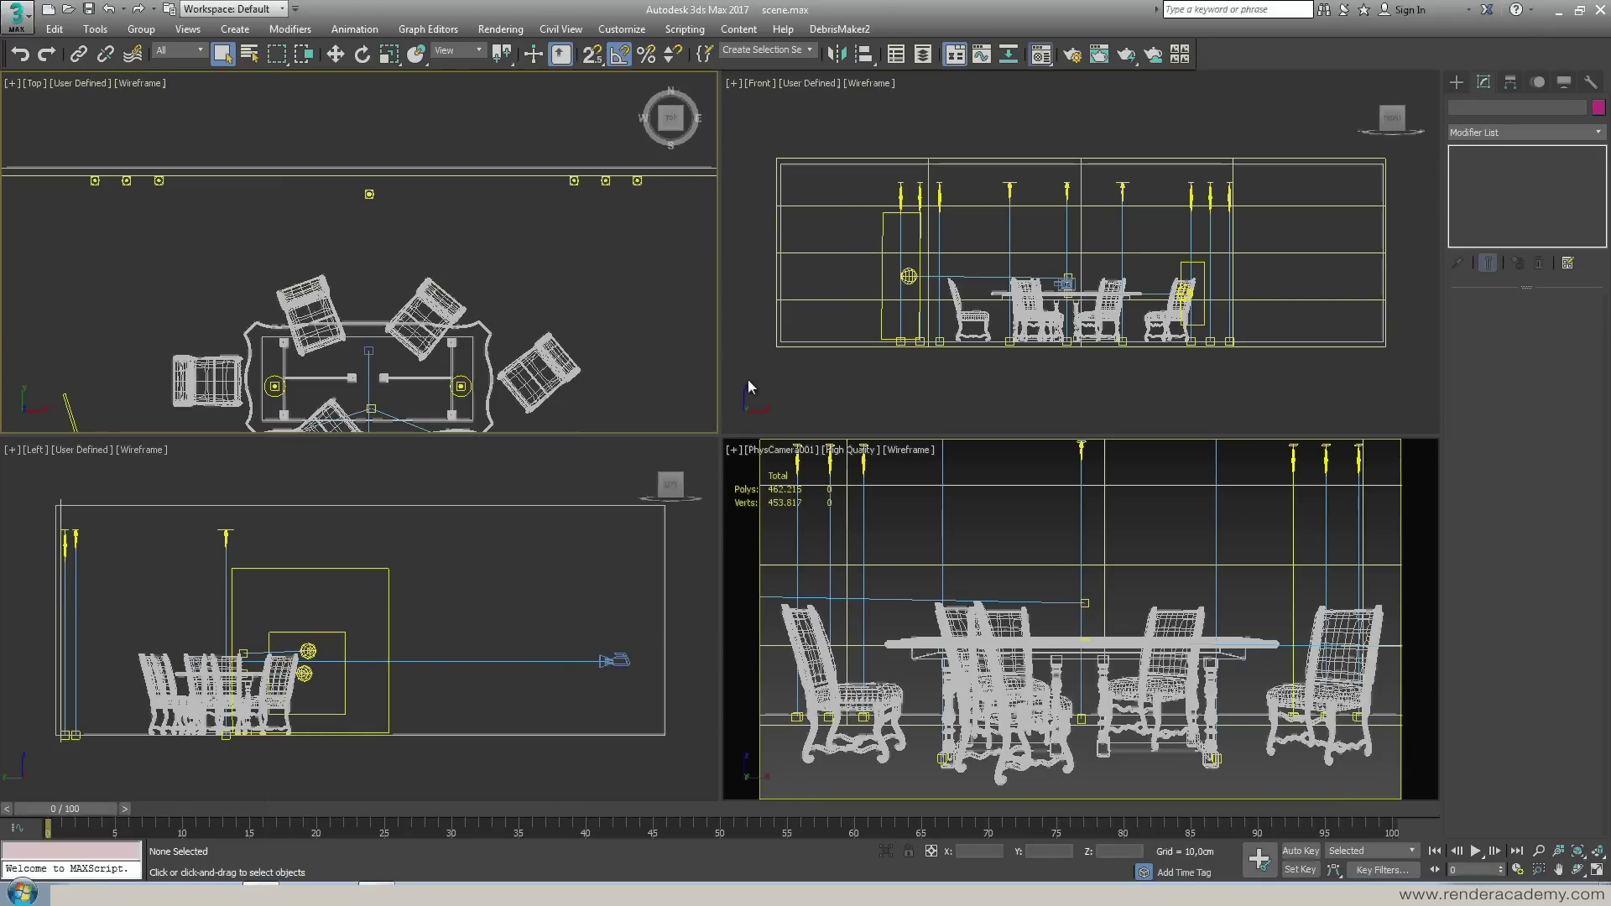
Open the Compact Material Editor, check its mode, and move it to the right
left_click(1042, 62)
left_click_drag(367, 96, 530, 119)
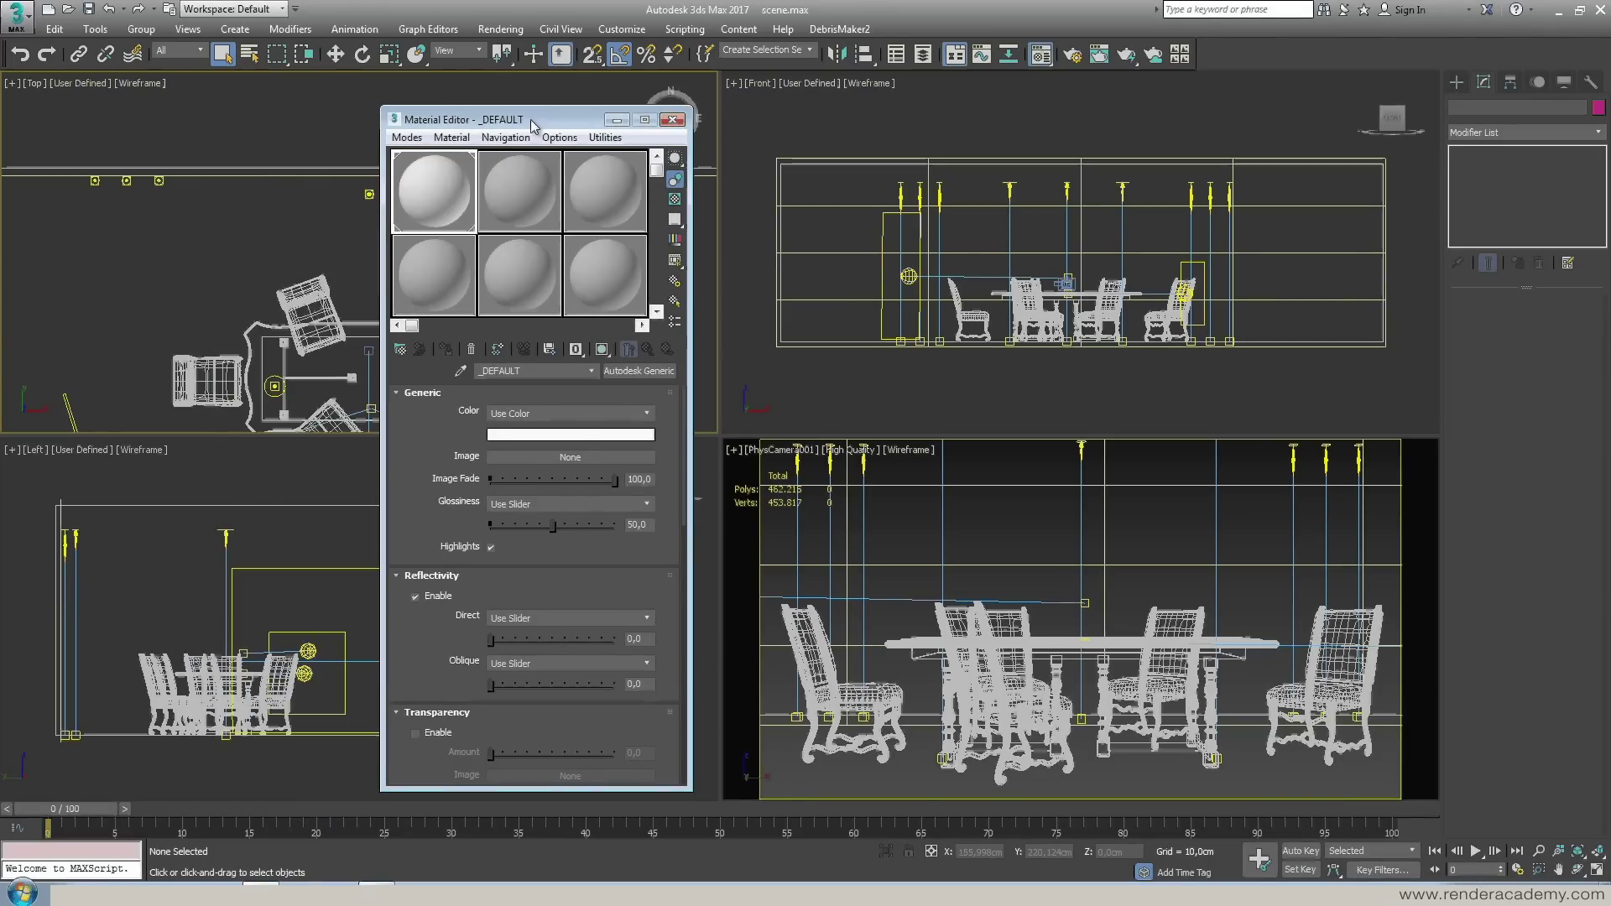
left_click(406, 139)
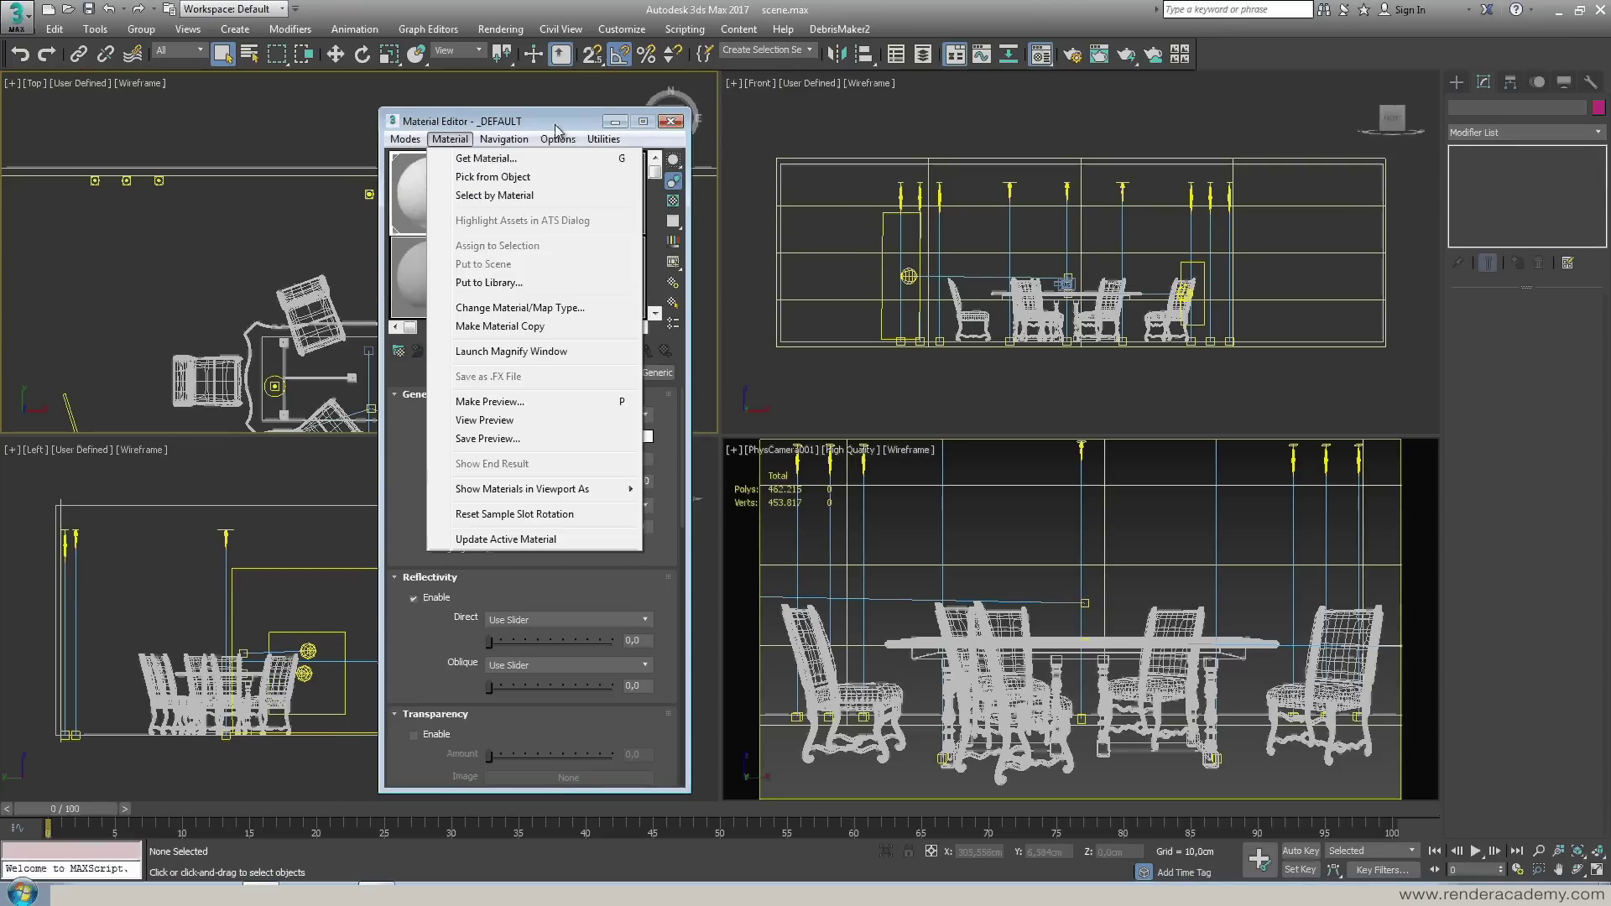
left_click_drag(470, 121, 525, 122)
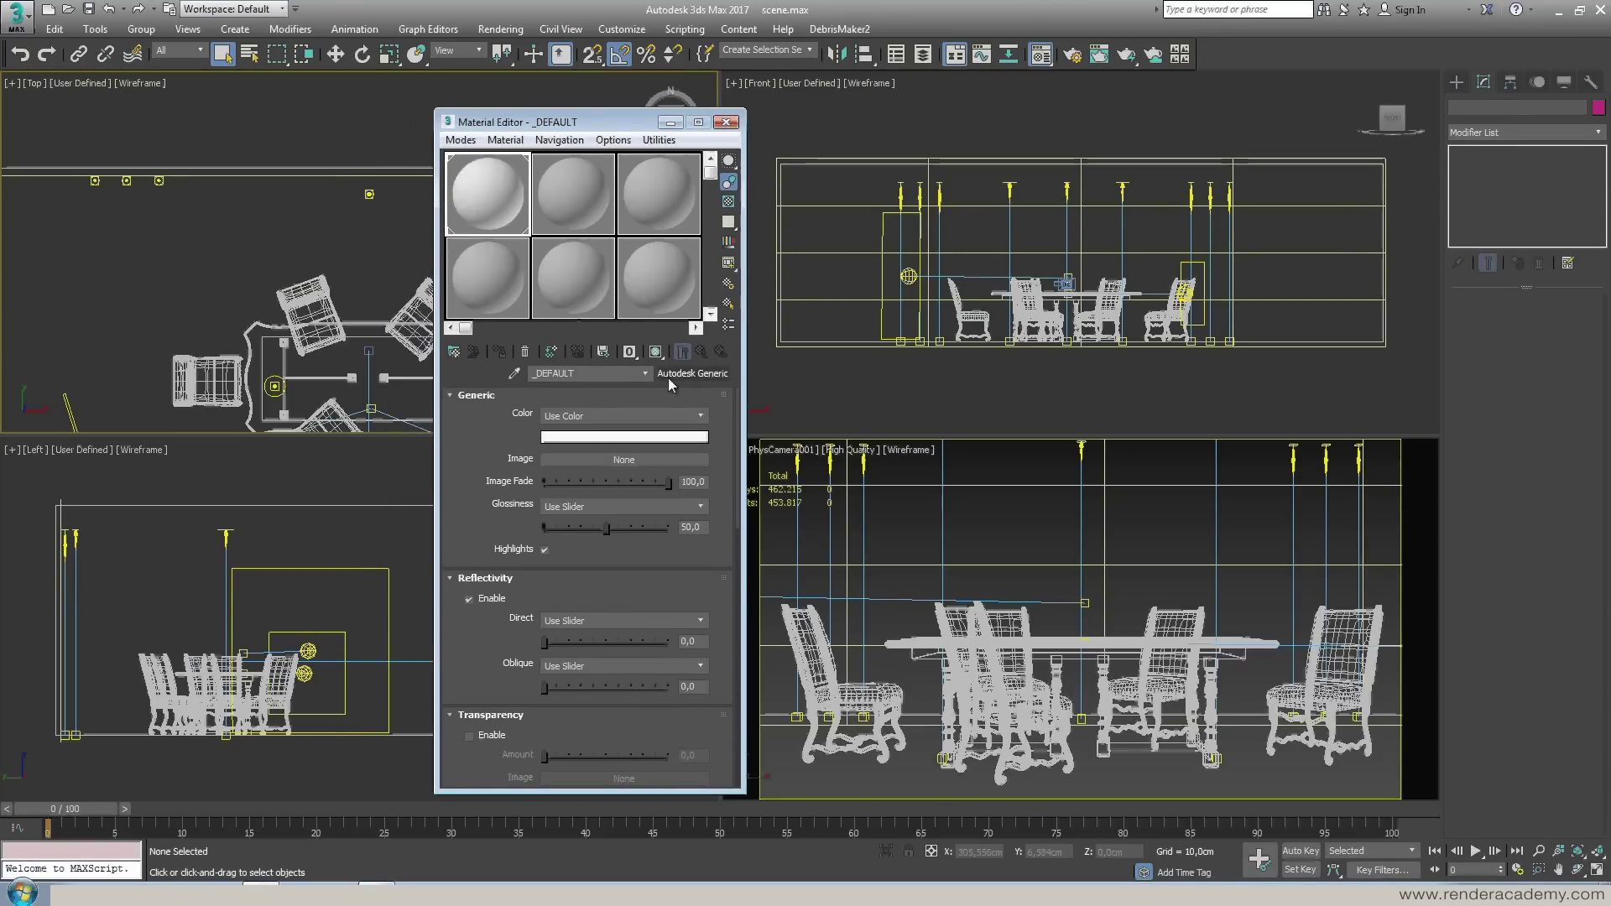
Browse the Material/Map Browser's Materials groups, highlighting Physical Material, then close the browser
left_click(455, 353)
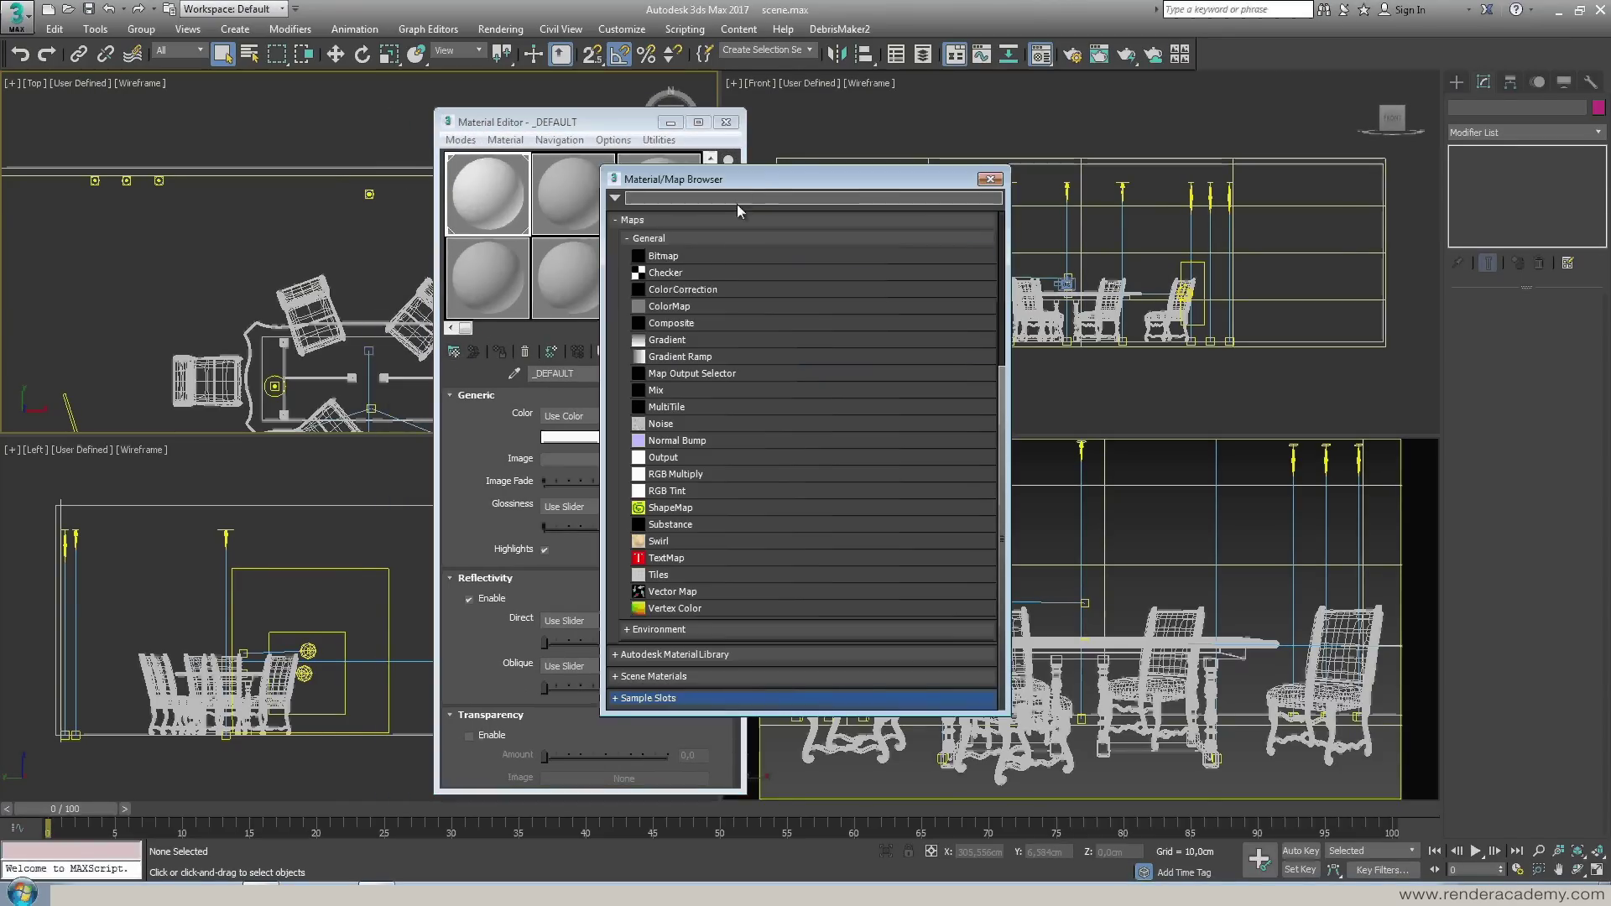
left_click_drag(739, 178, 889, 178)
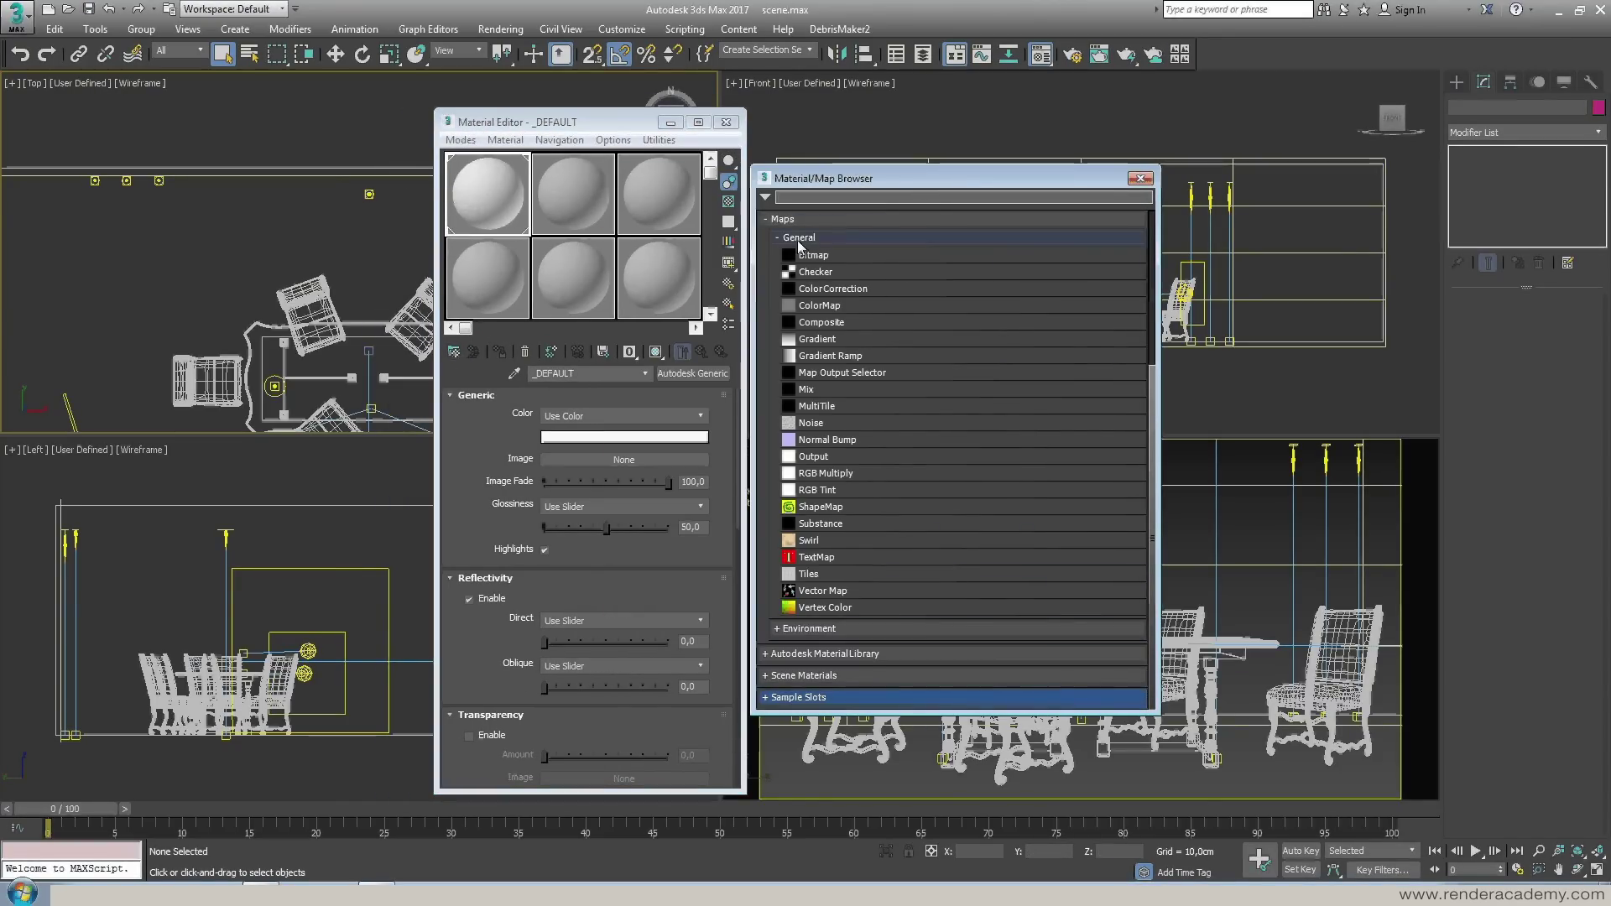
left_click(1140, 178)
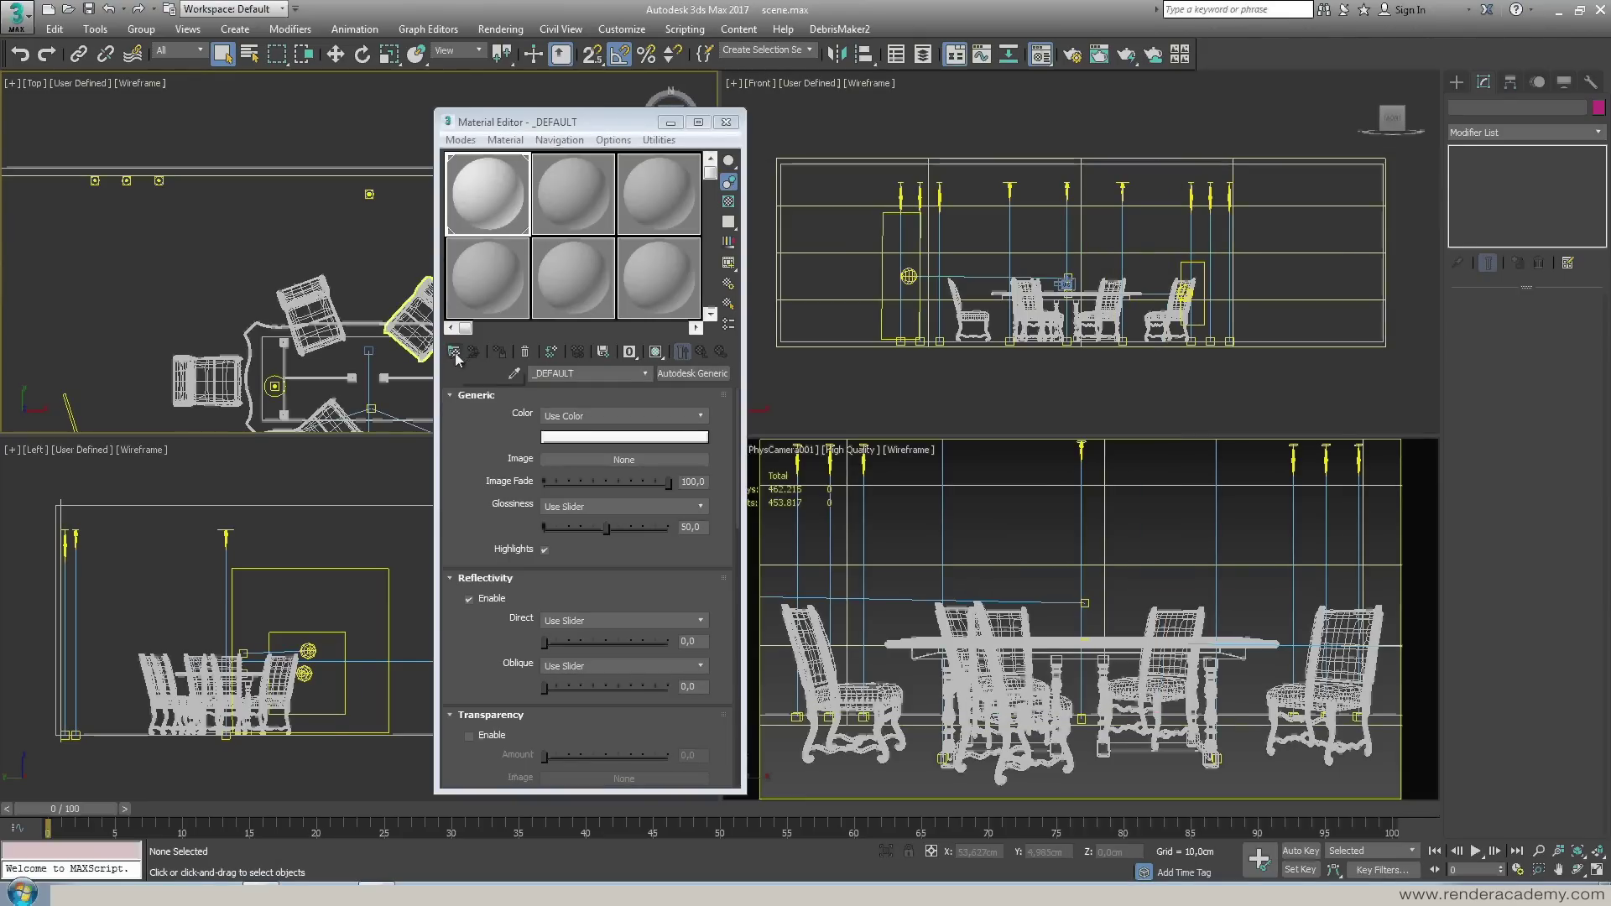
left_click(454, 353)
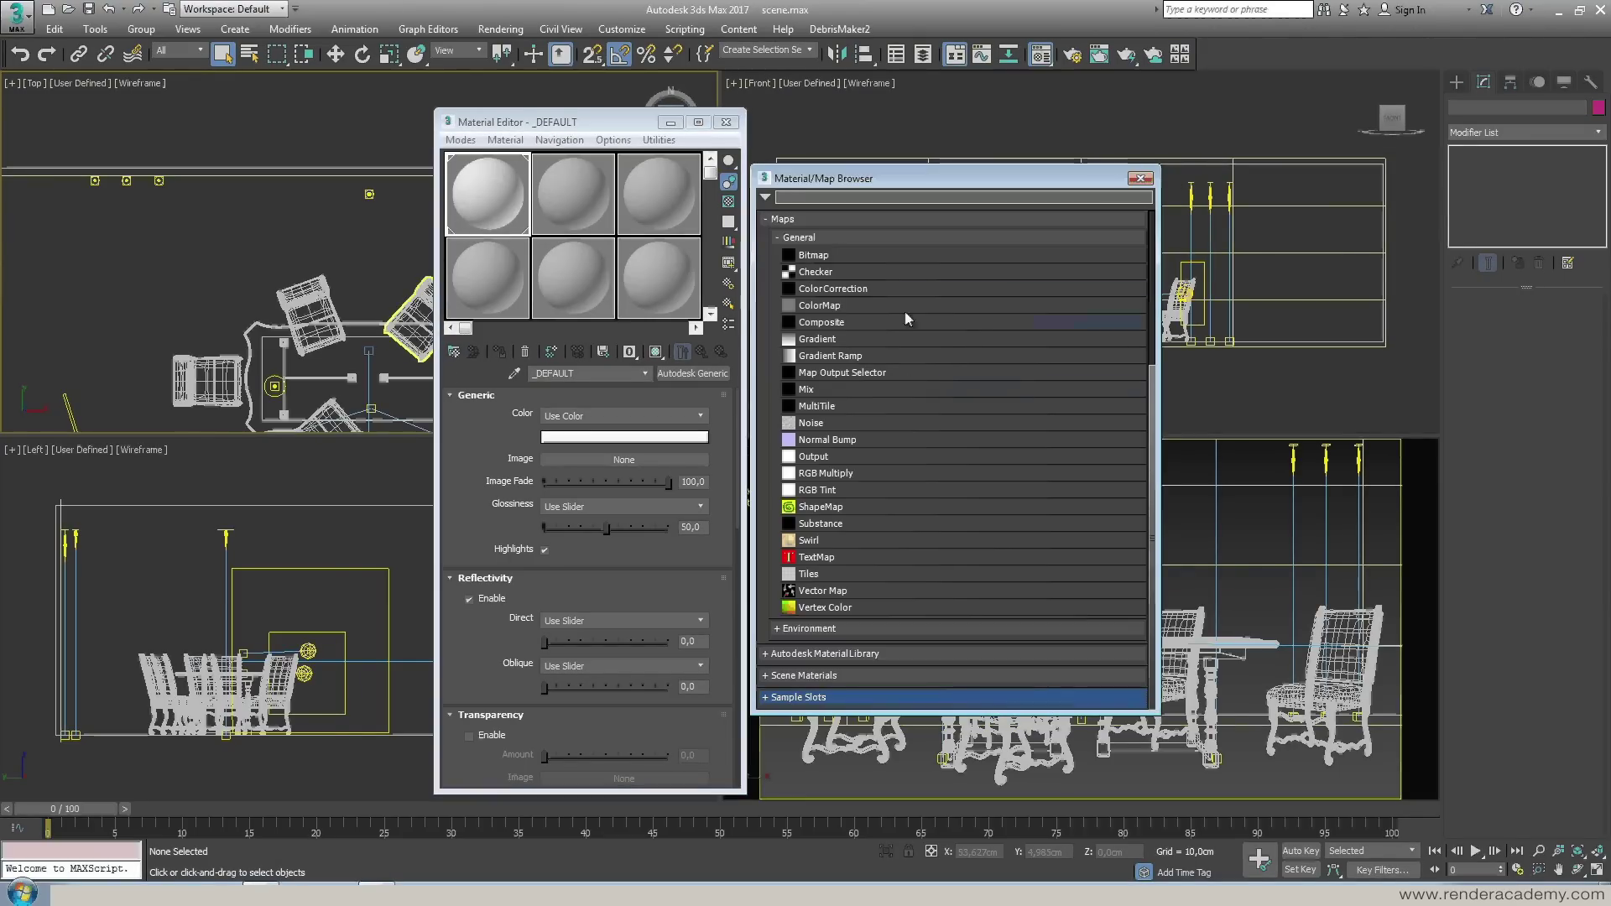
left_click(793, 219)
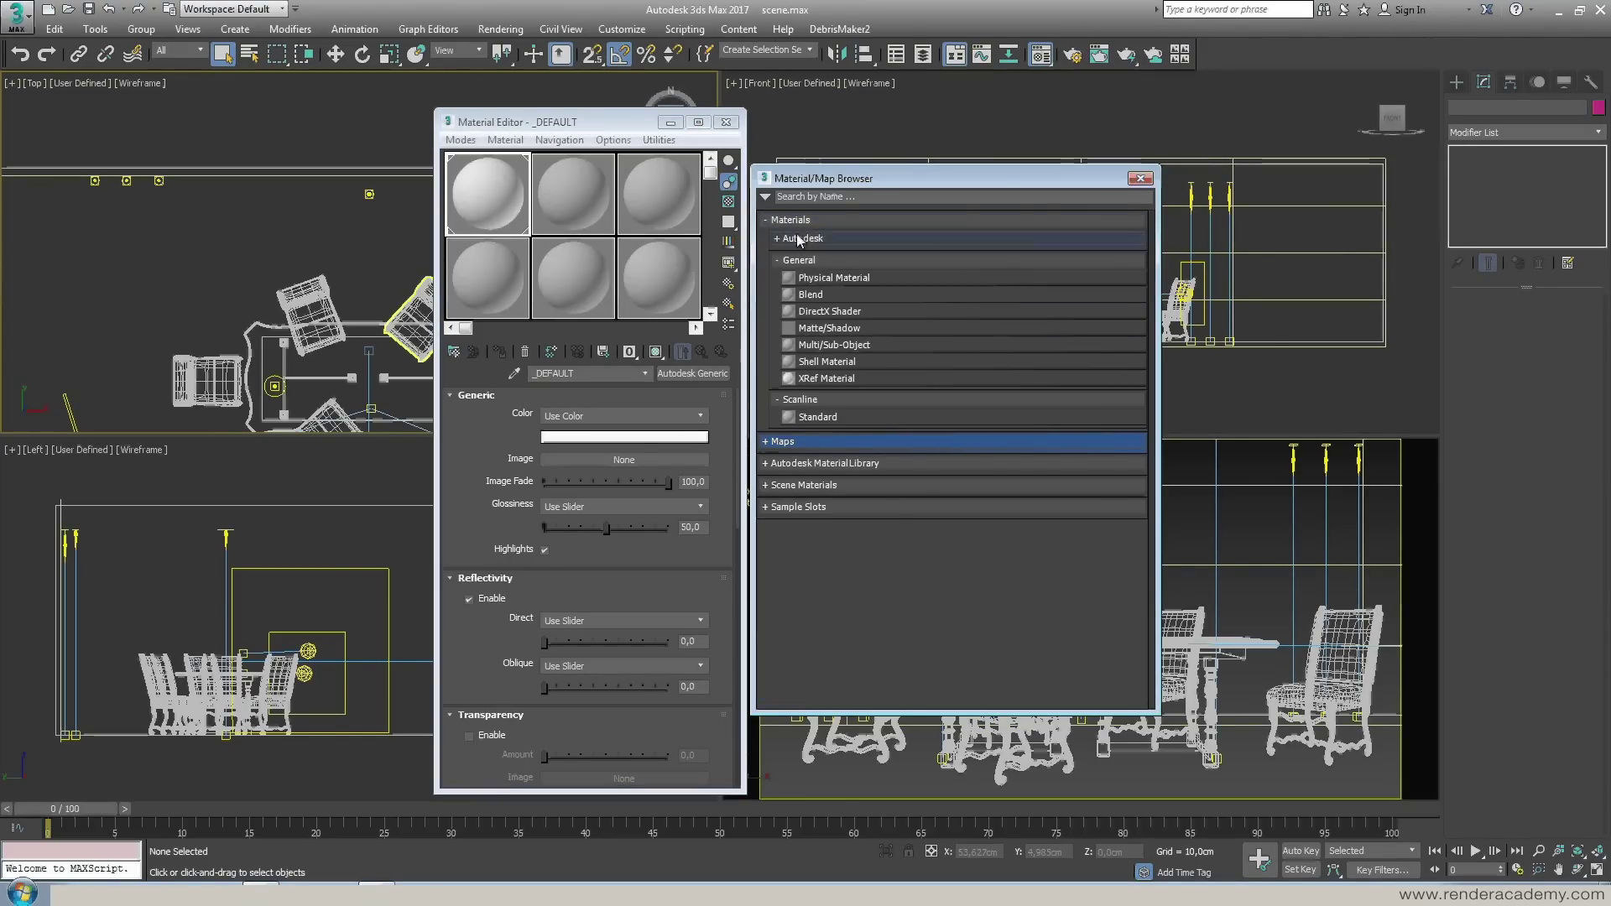
left_click(815, 401)
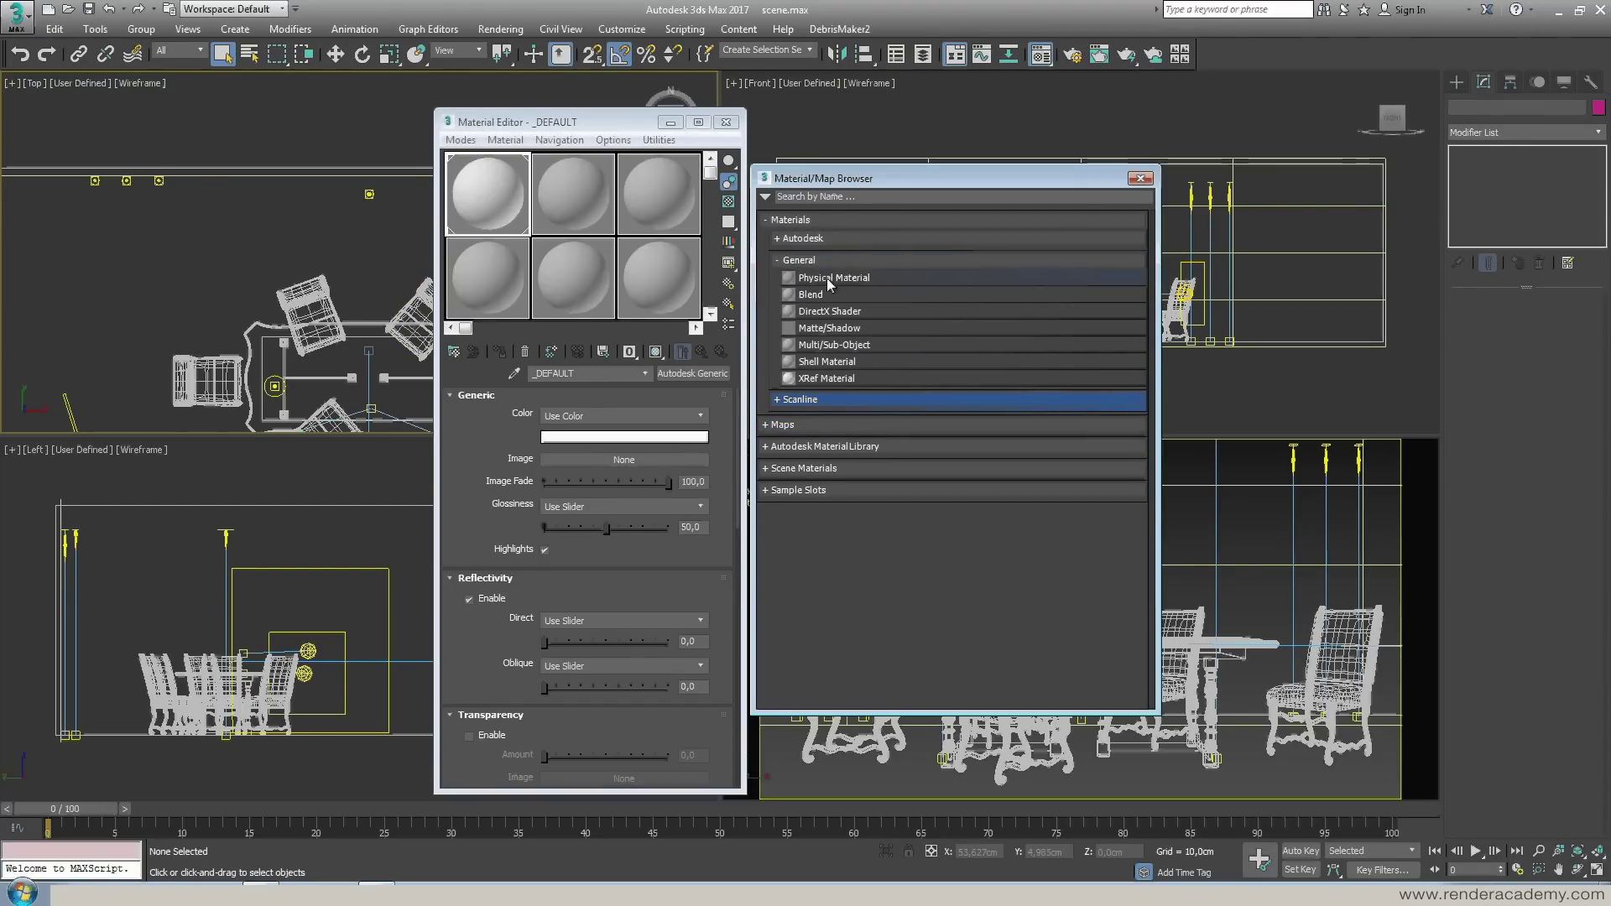
left_click(799, 280)
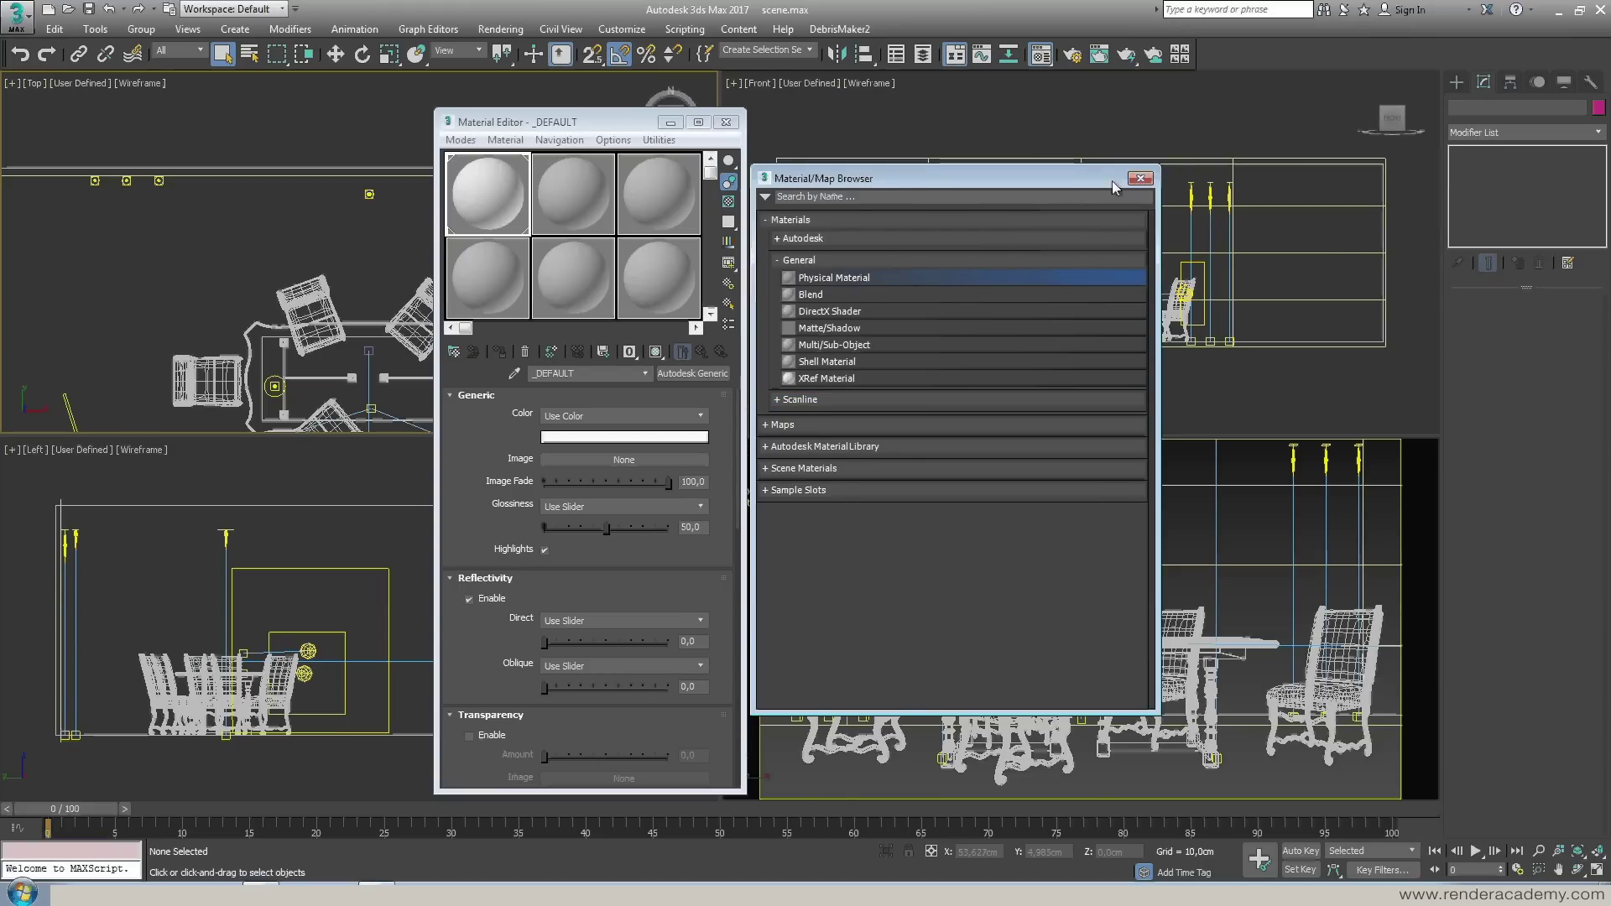
left_click(1140, 178)
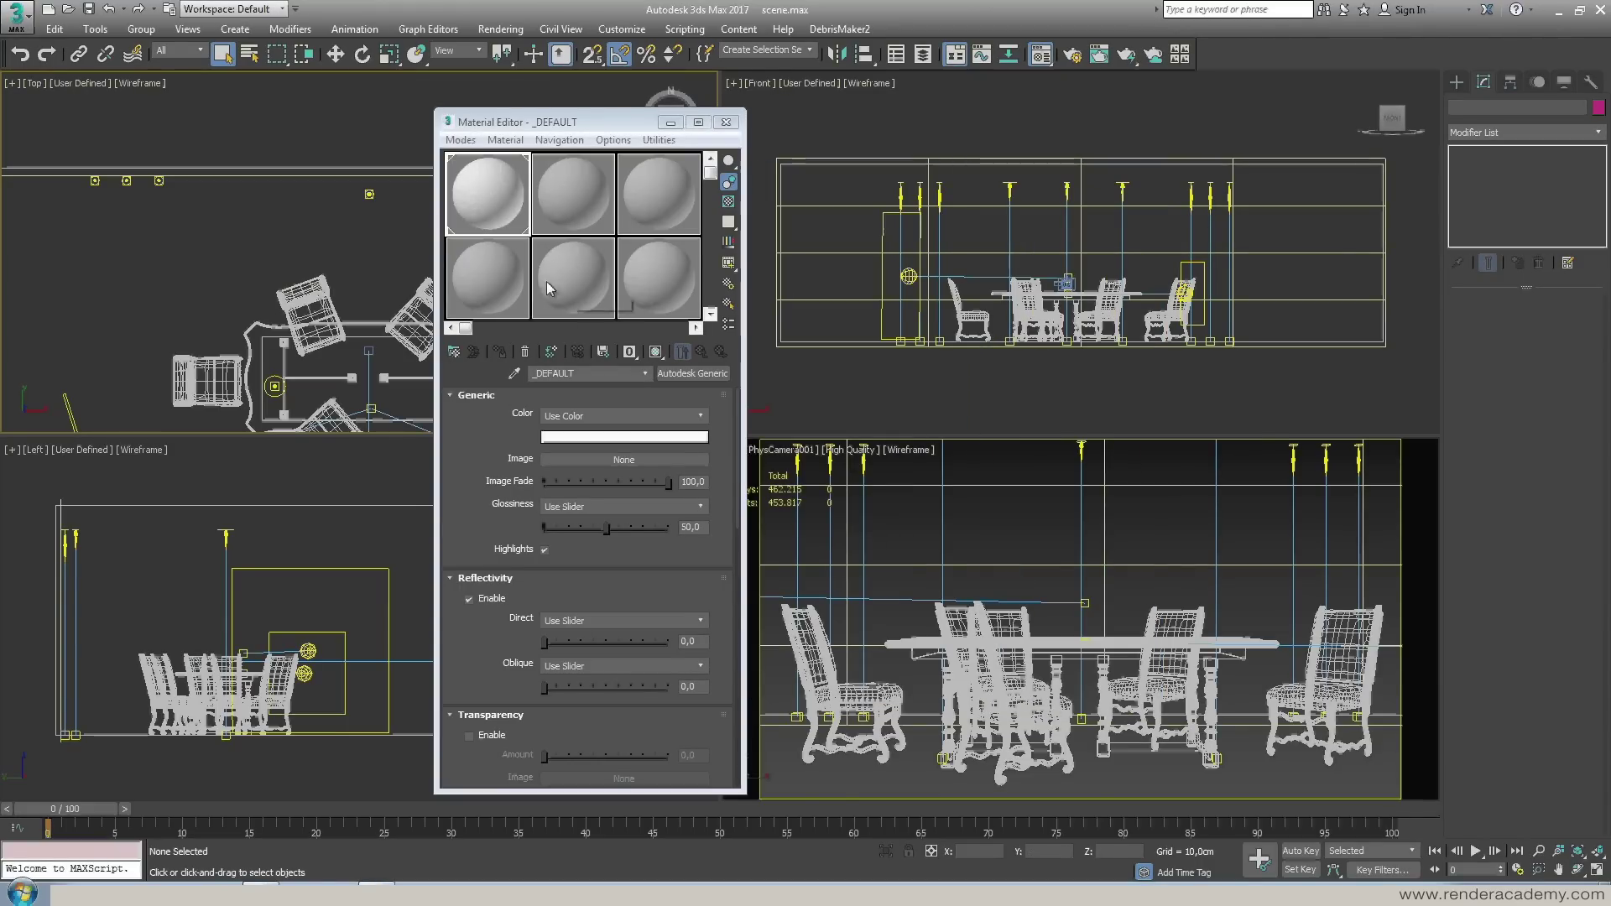
Collapse the Generic, Reflectivity, Transparency and Cutouts rollouts of the _DEFAULT material
left_click(473, 397)
left_click(475, 413)
left_click(487, 432)
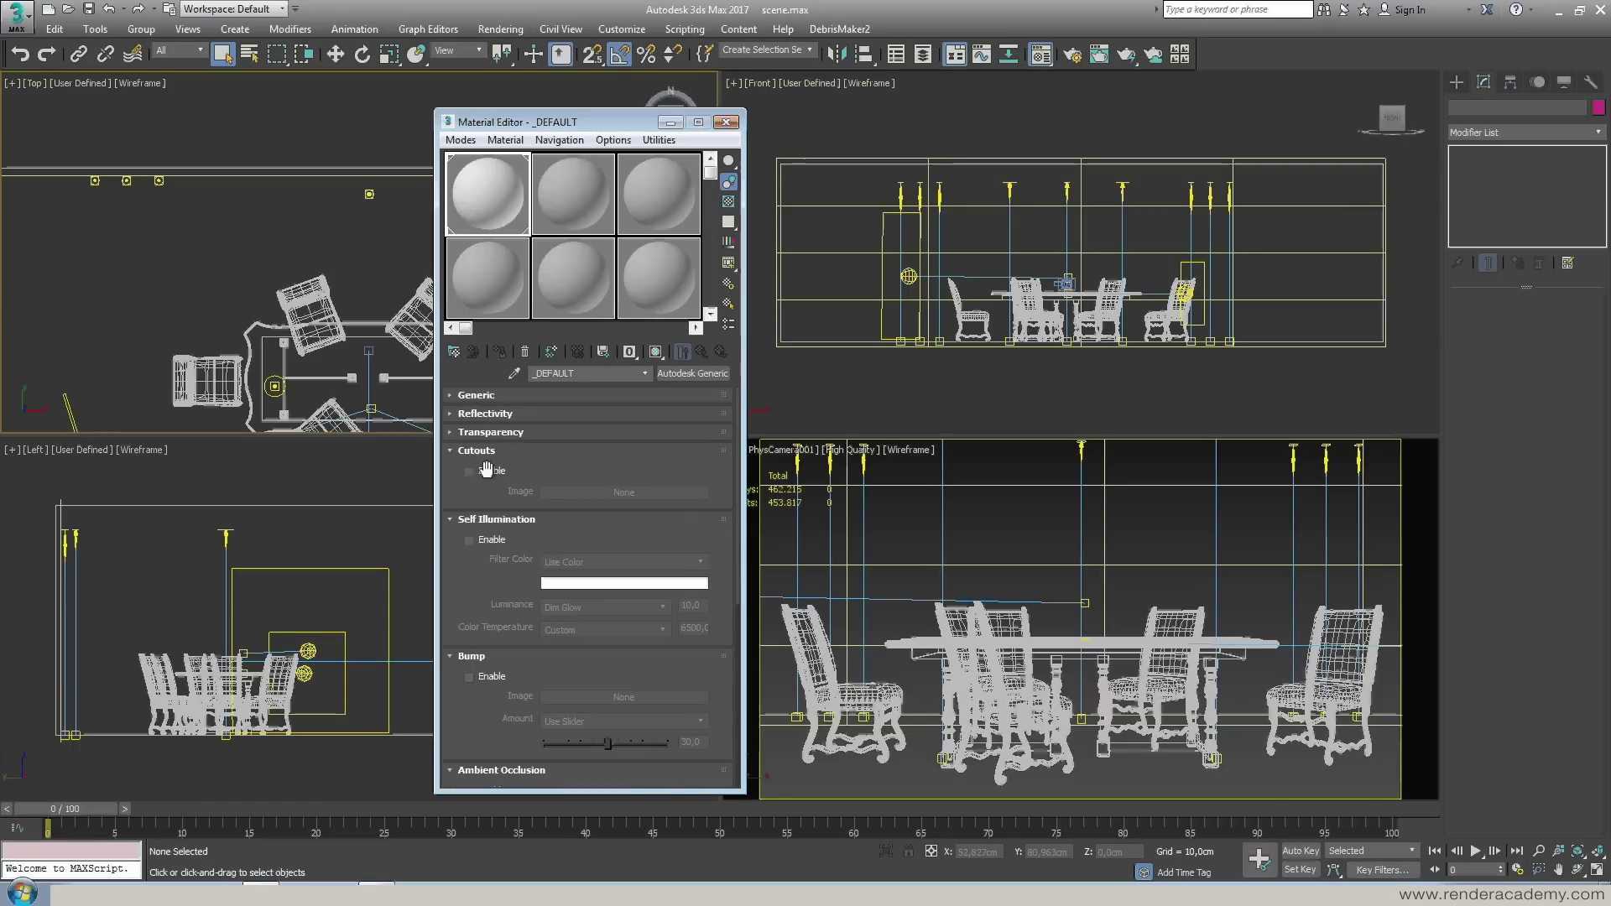
left_click(483, 453)
left_click(480, 206)
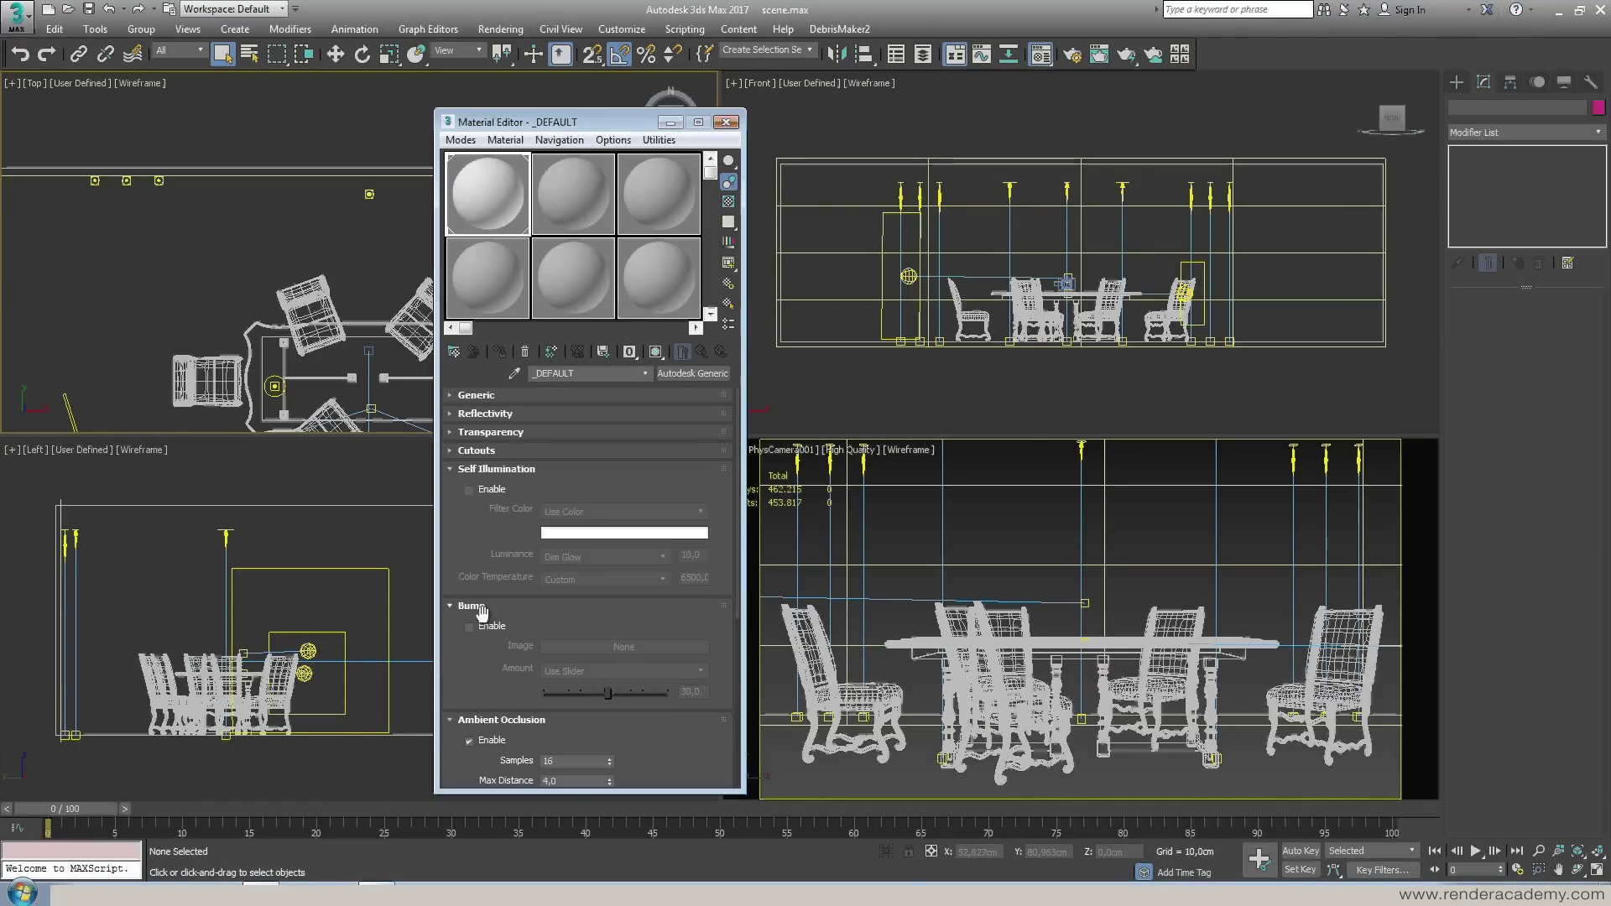
Collapse the Bump, Self Illumination, Ambient Occlusion, Round Corners and Performance Tuning rollouts, then open Get Material
left_click(482, 606)
left_click(487, 469)
left_click(479, 509)
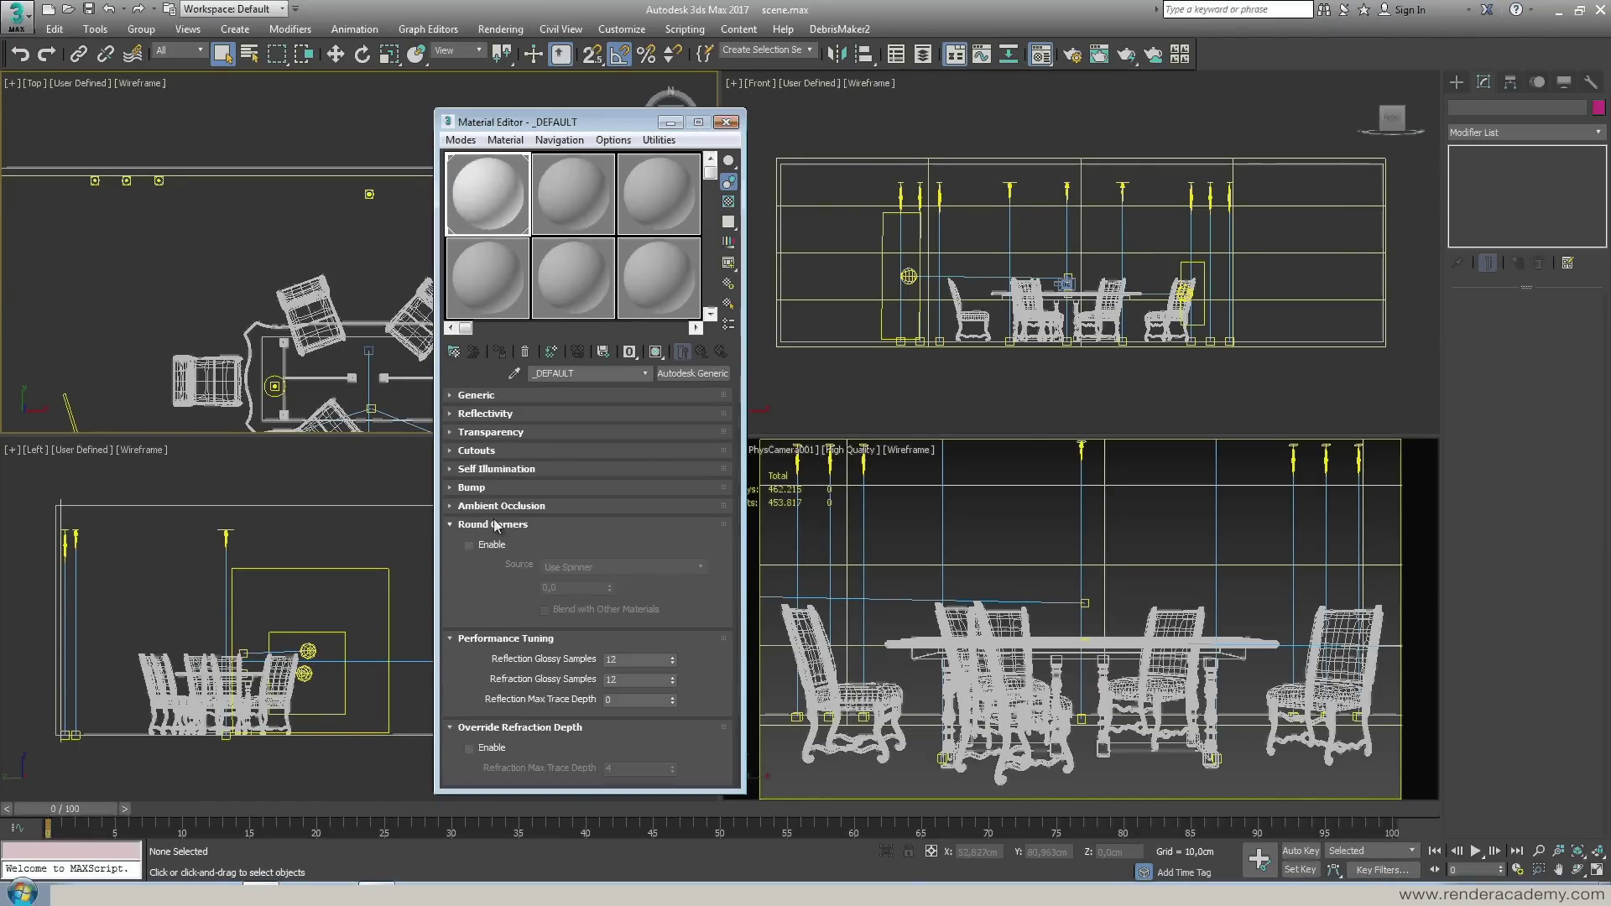
left_click(497, 525)
left_click(504, 543)
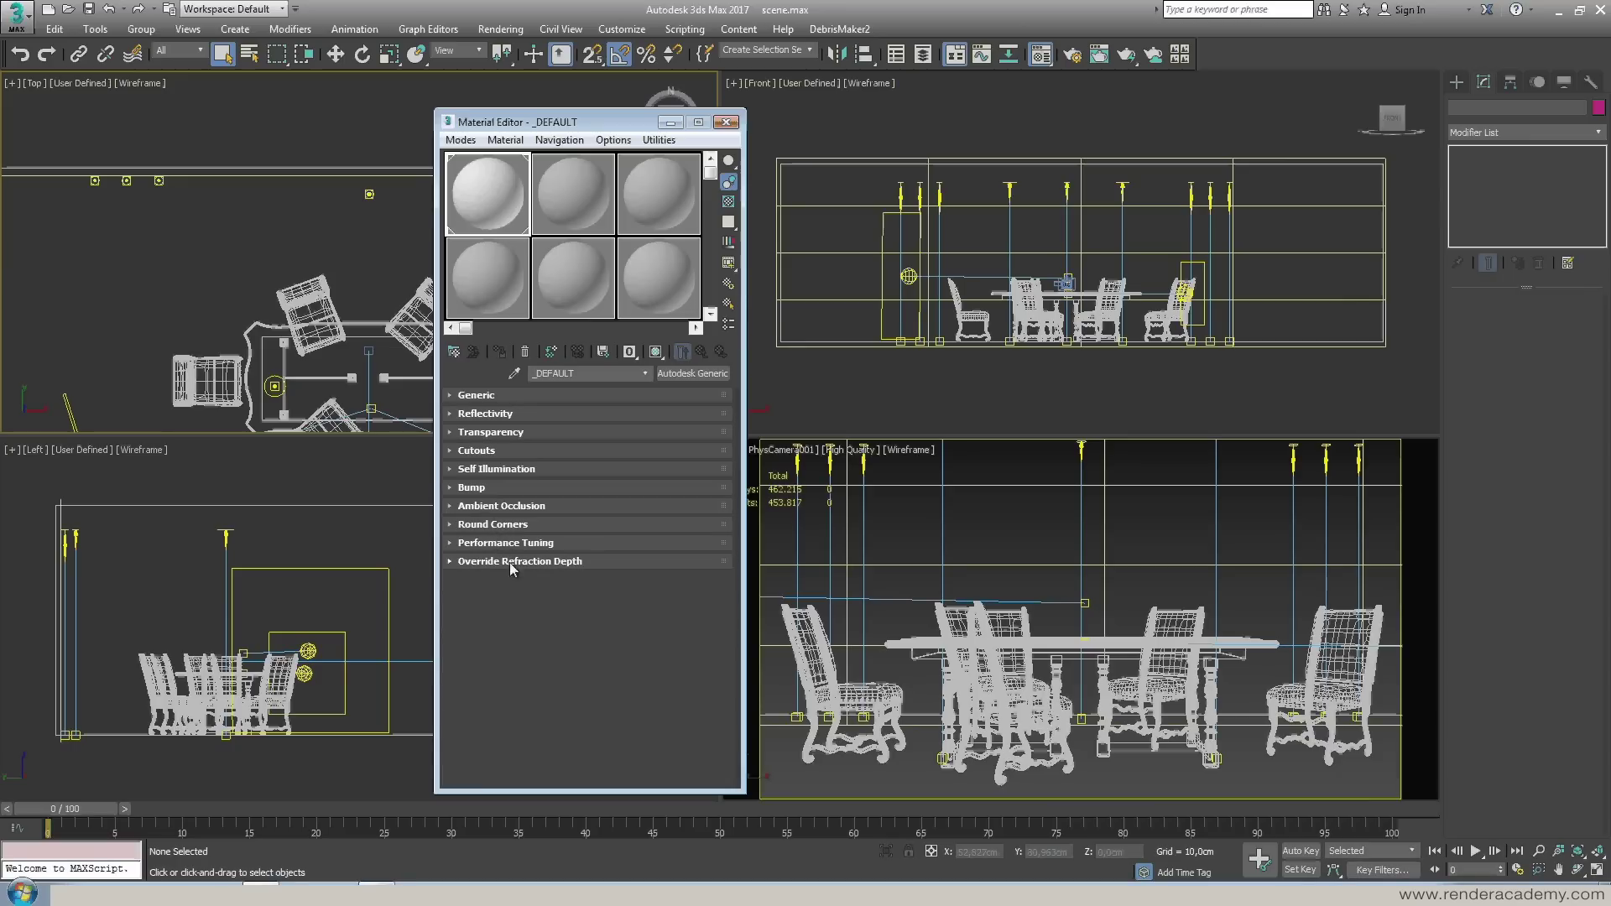
left_click(492, 419)
left_click(486, 414)
left_click(454, 351)
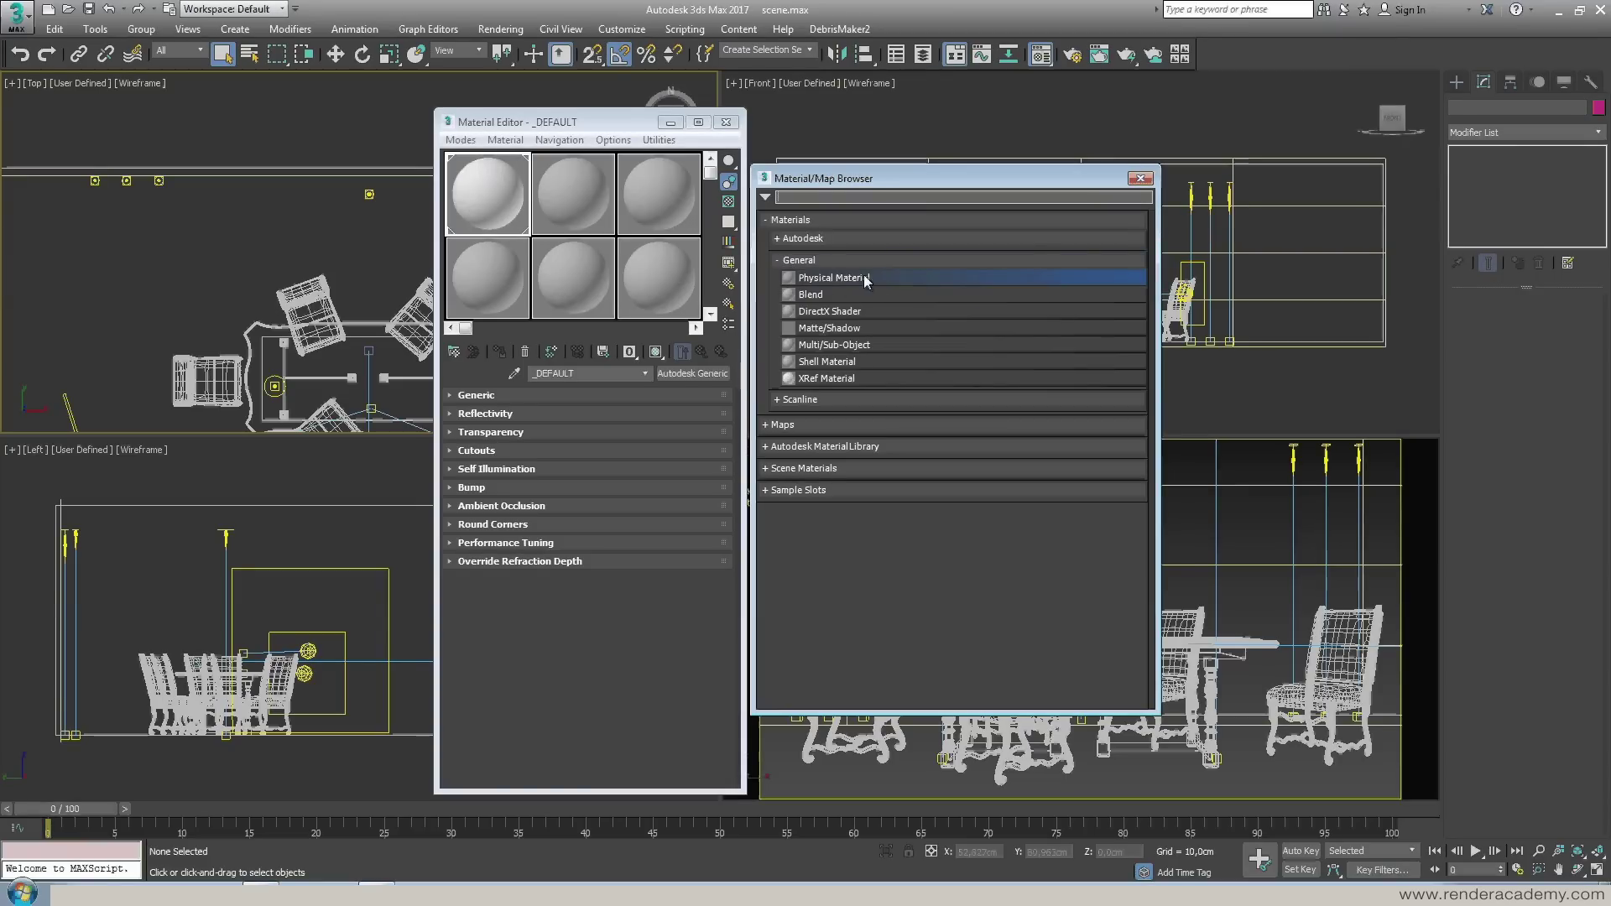
Create Material #1 as a Physical Material from the browser and scroll through its parameters
double_click(832, 277)
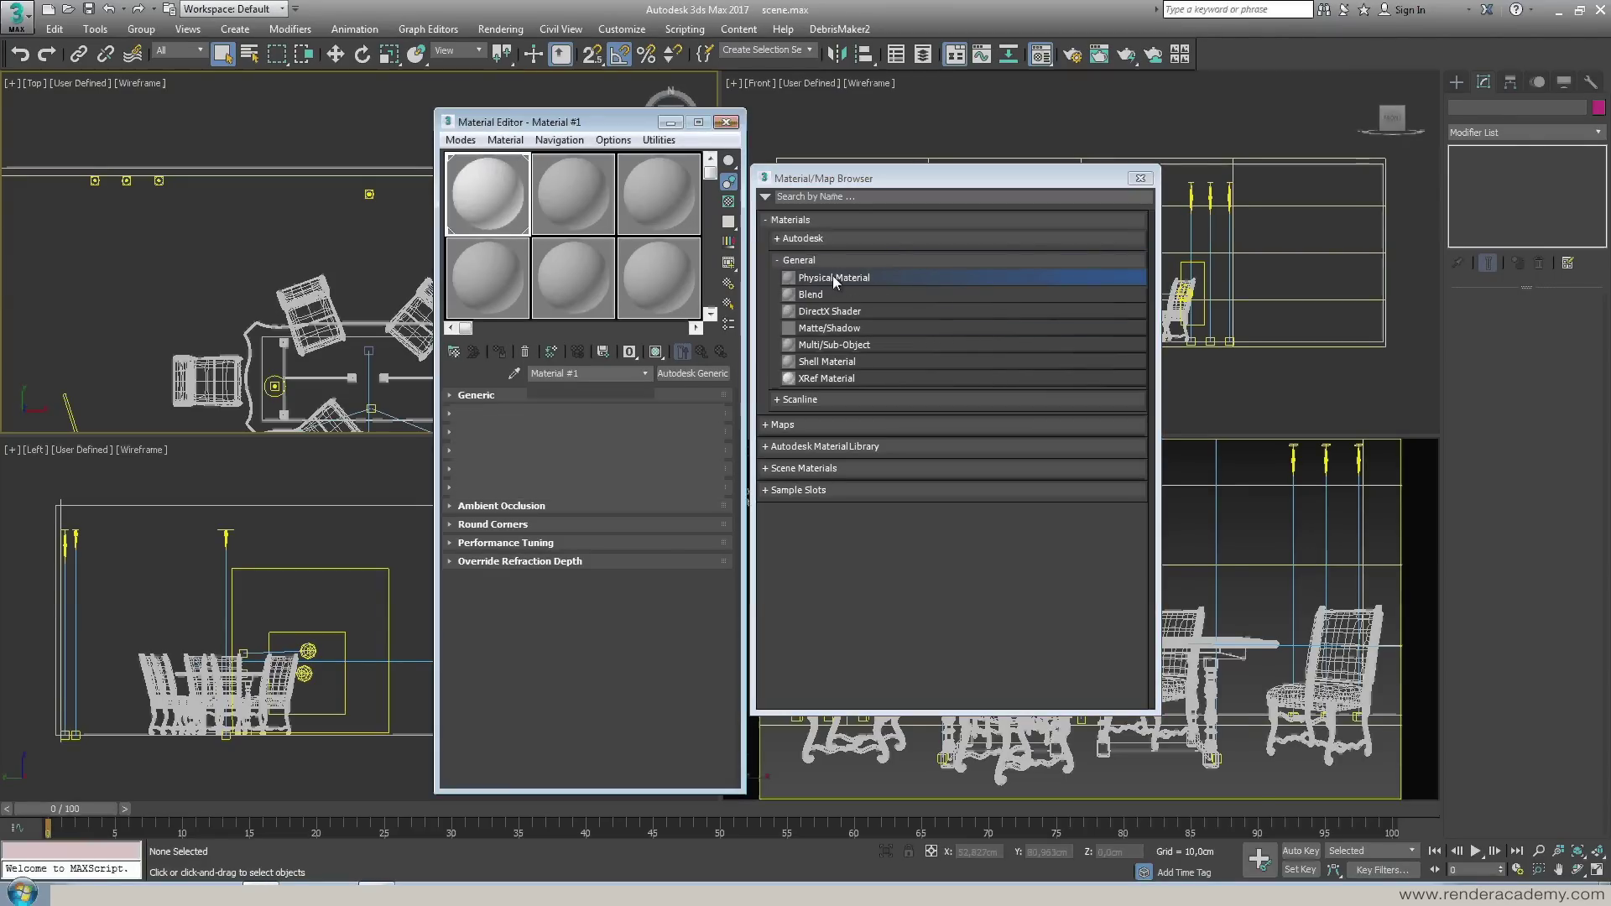
left_click(1140, 178)
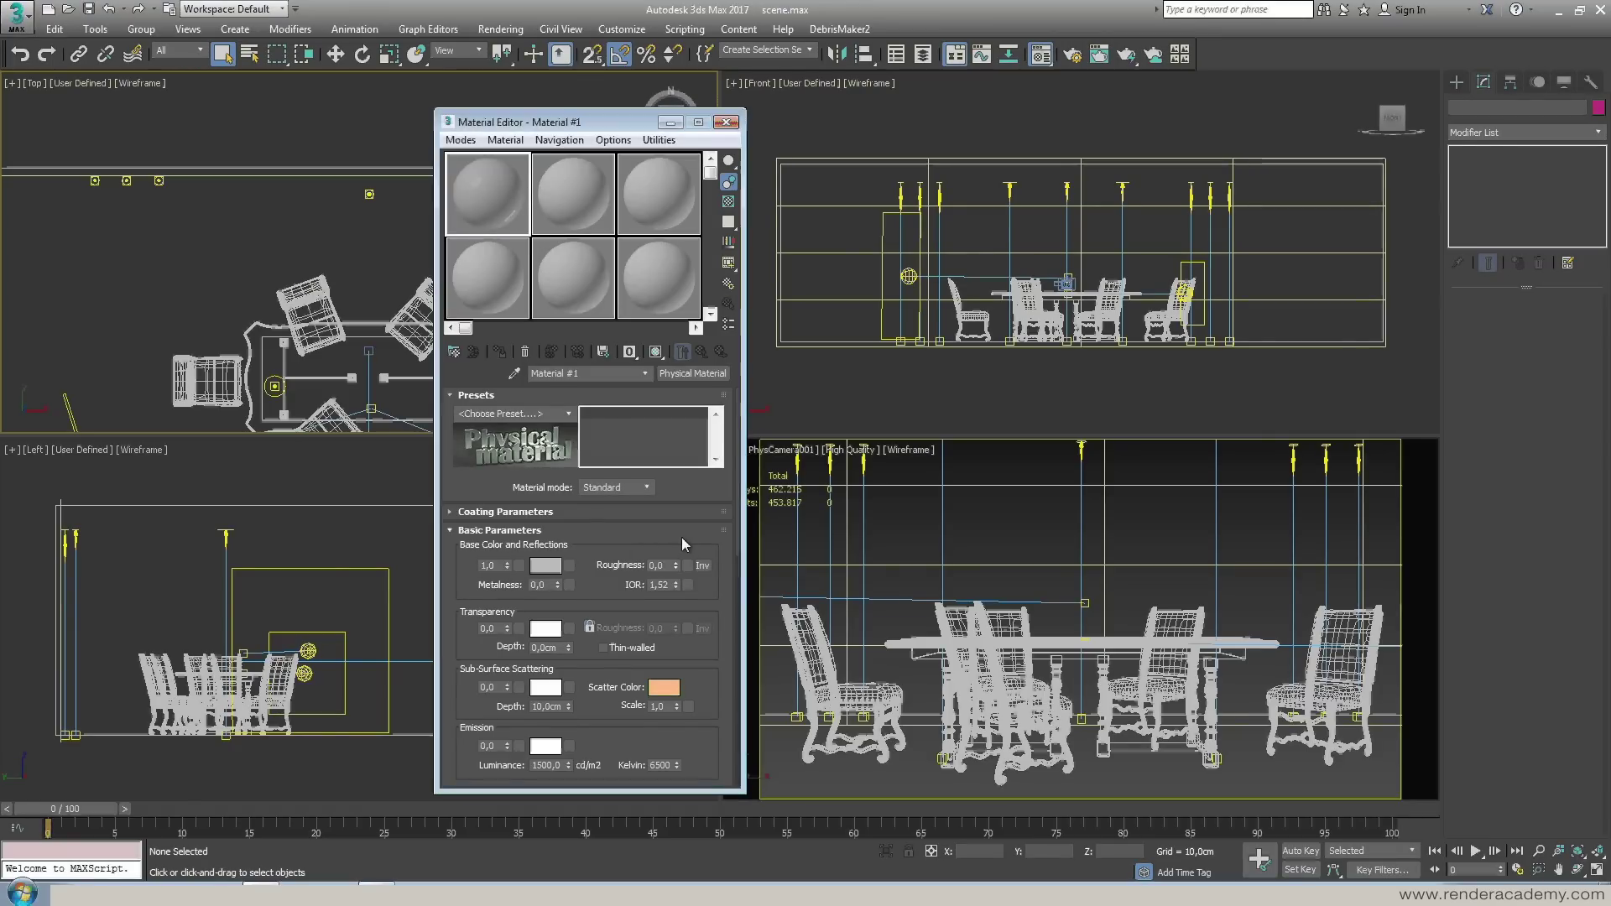
left_click_drag(681, 537, 674, 111)
scroll(688, 556, "up", 5)
Set Material #1's base colour to pure red
left_click(542, 574)
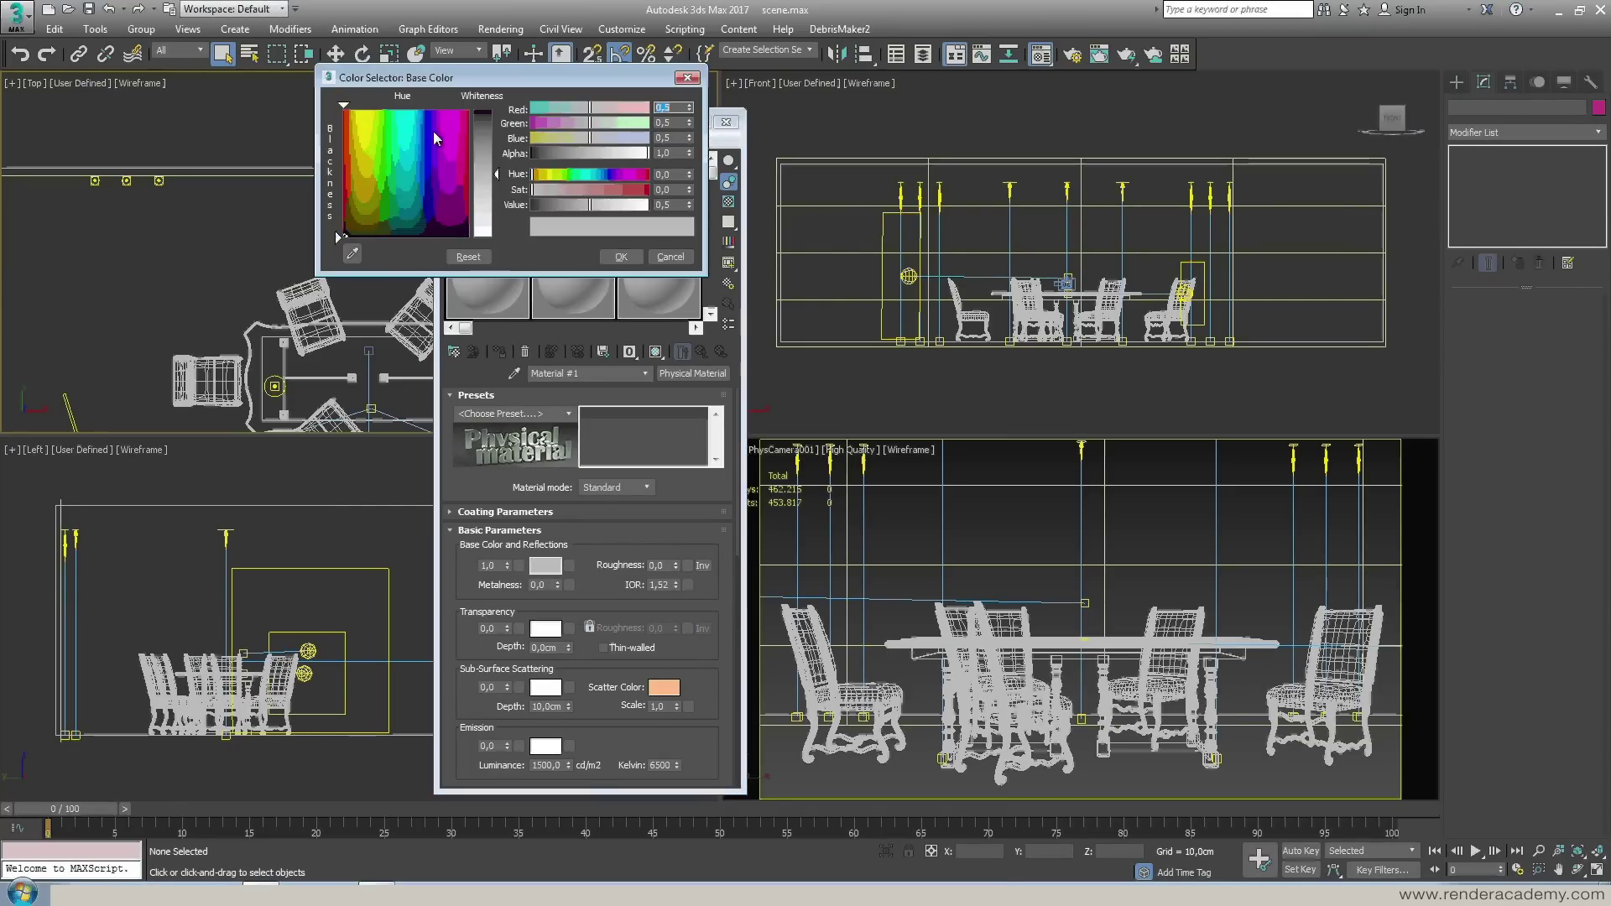
left_click_drag(433, 131, 470, 109)
left_click(695, 302)
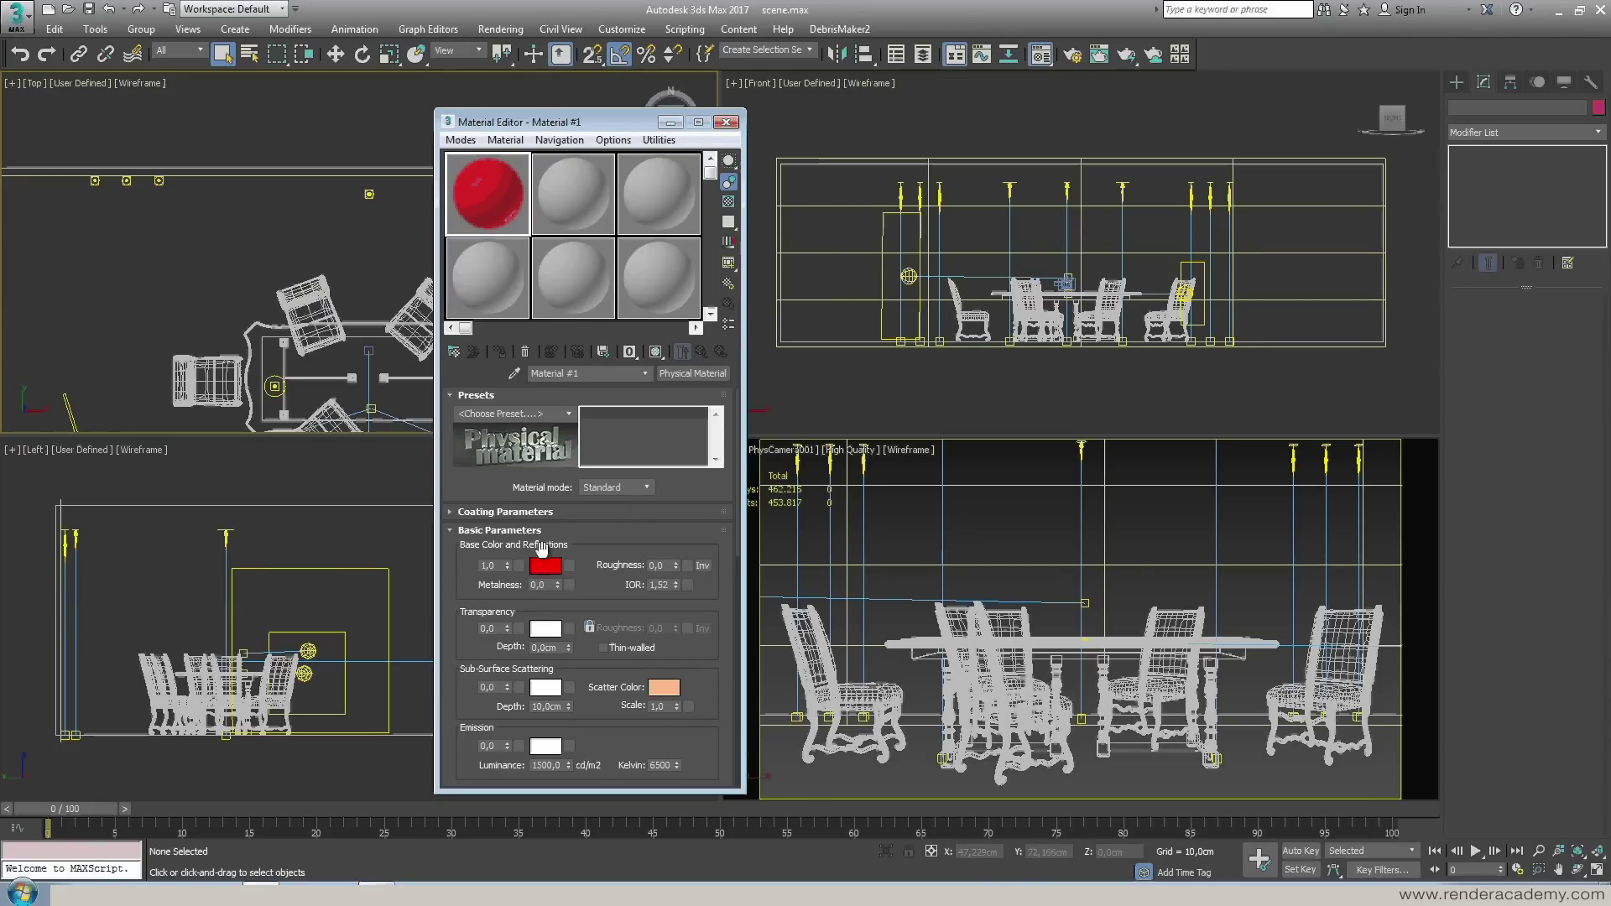
Switch to Advanced mode, reset reflections weight to 0,0, then choose Standard mode
left_click(600, 513)
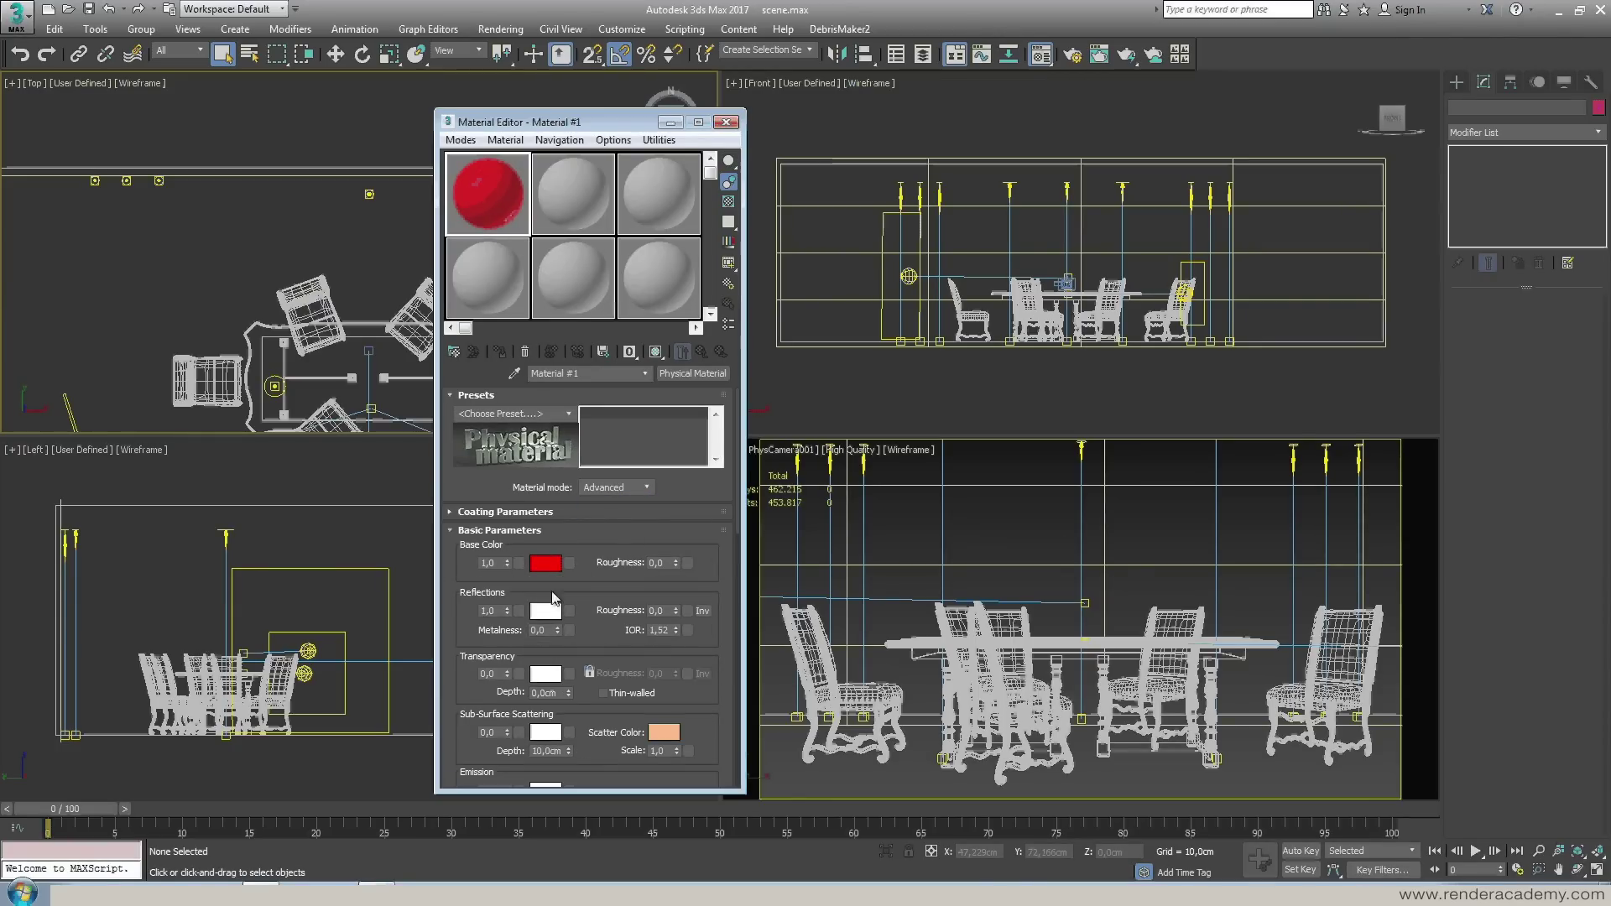
right_click(506, 610)
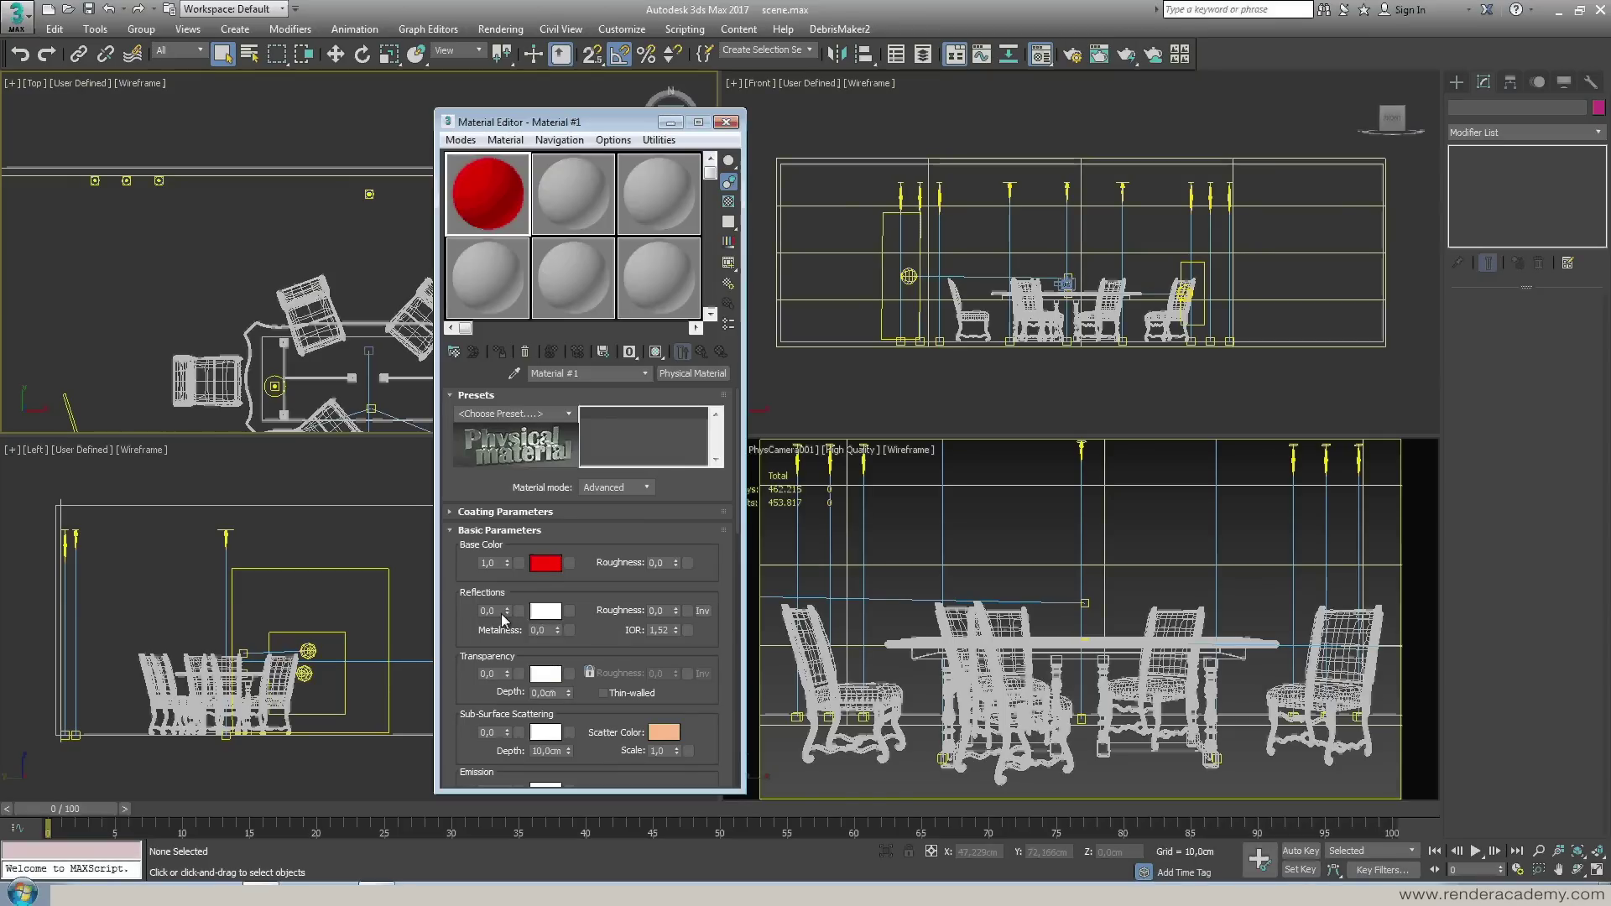
left_click(601, 490)
left_click(601, 502)
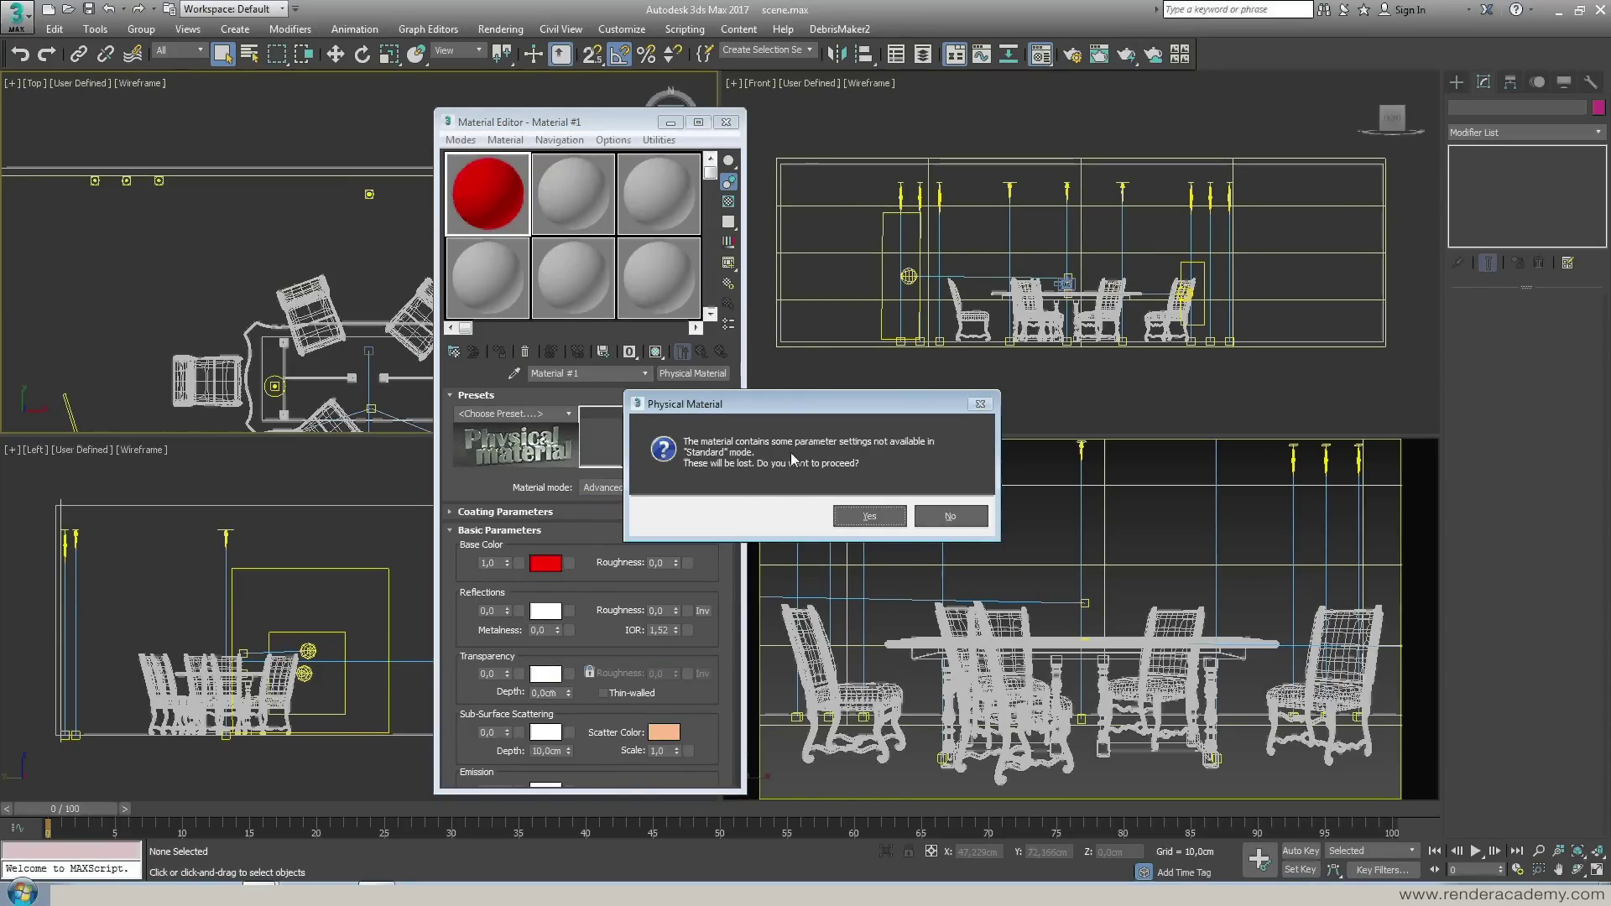
Confirm Standard mode, change the base colour to light grey with value 0,9, and select all objects
left_click(870, 516)
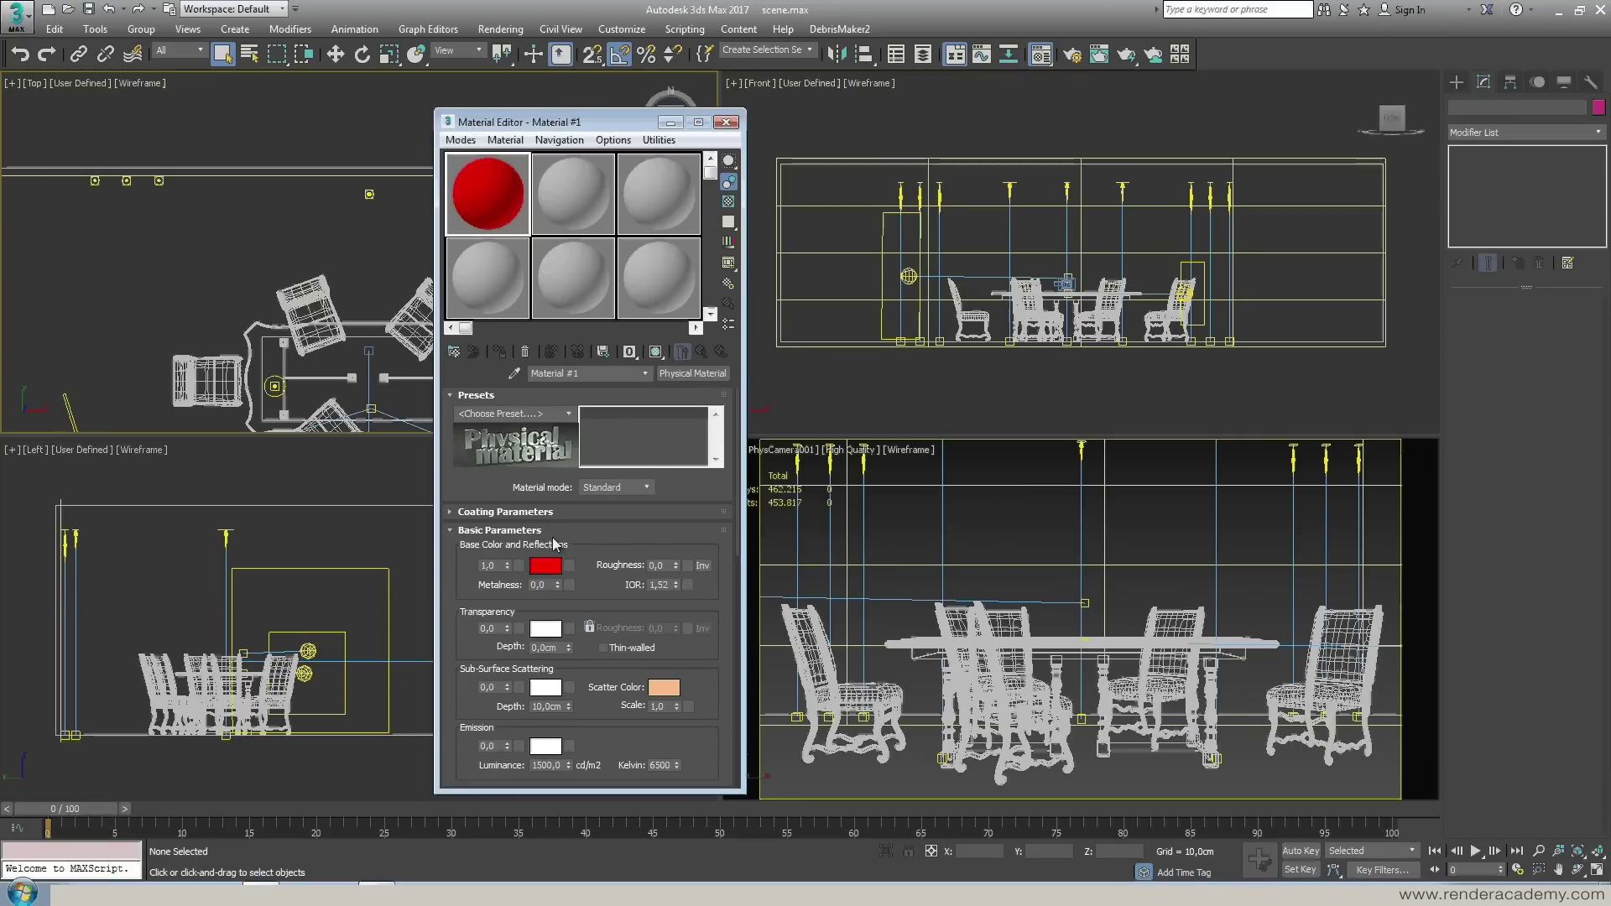
left_click(546, 565)
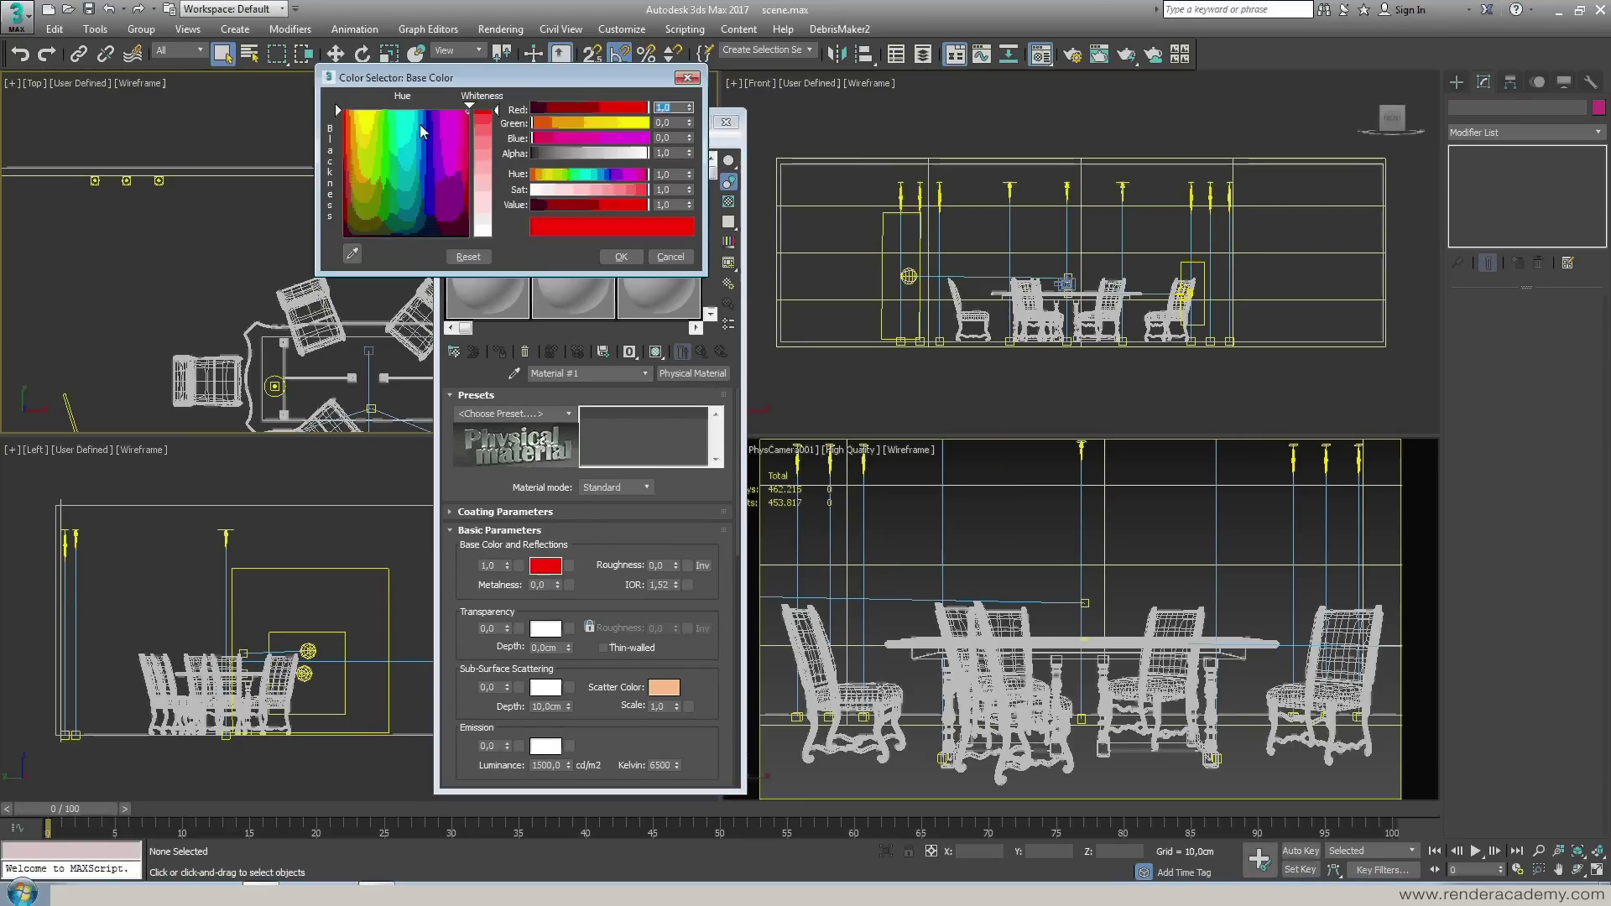
left_click_drag(484, 113, 483, 236)
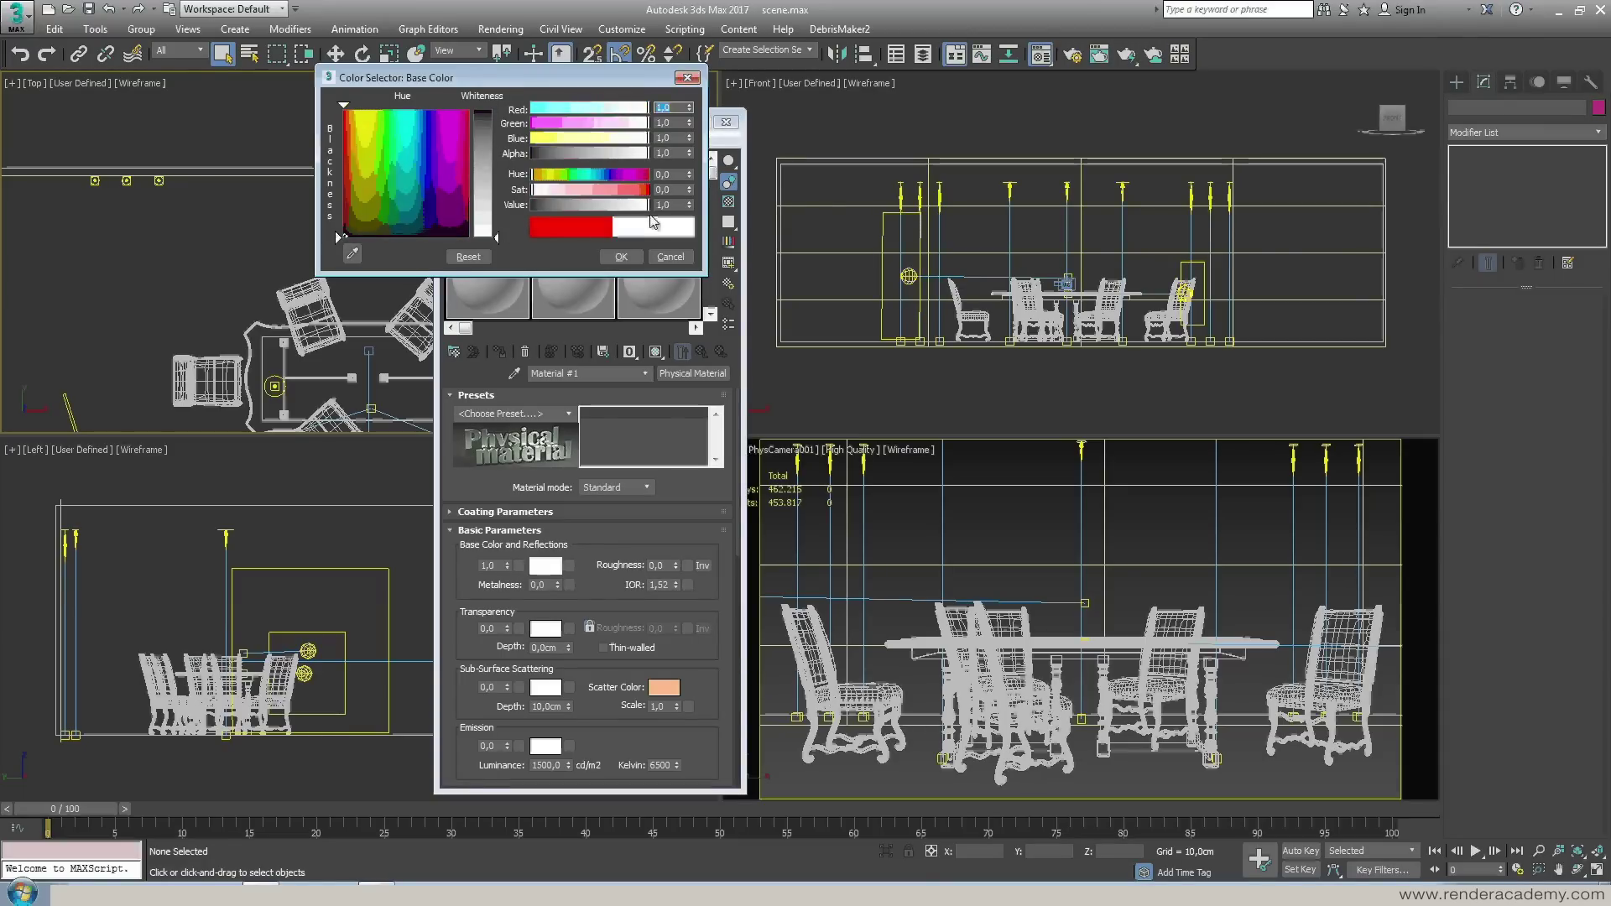
left_click(667, 204)
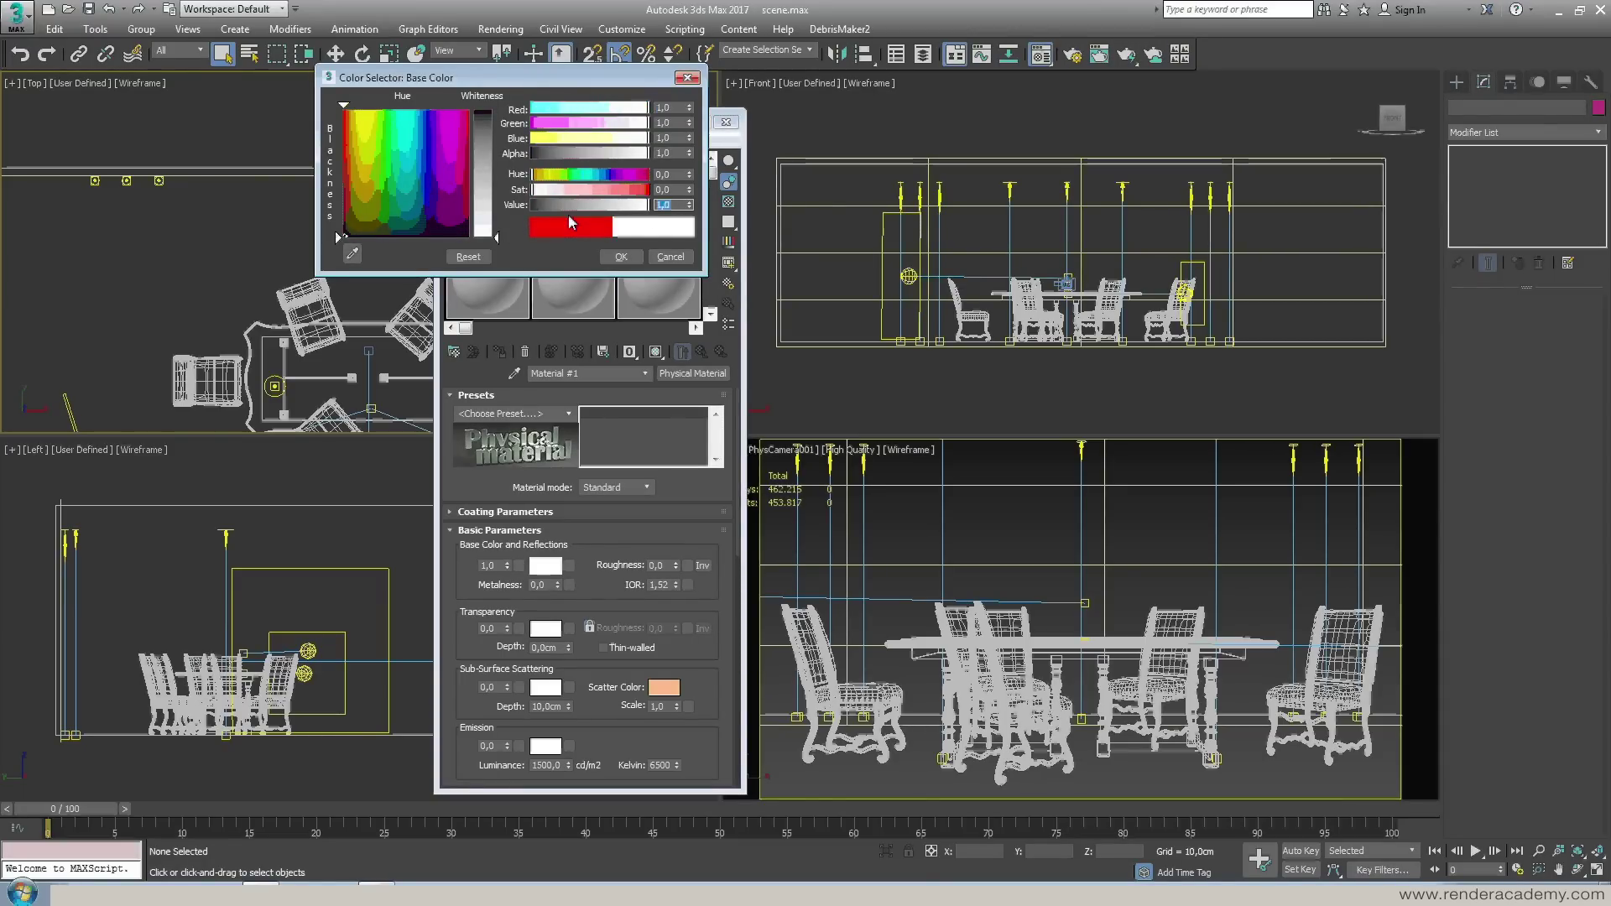
type("0,9")
key("Return")
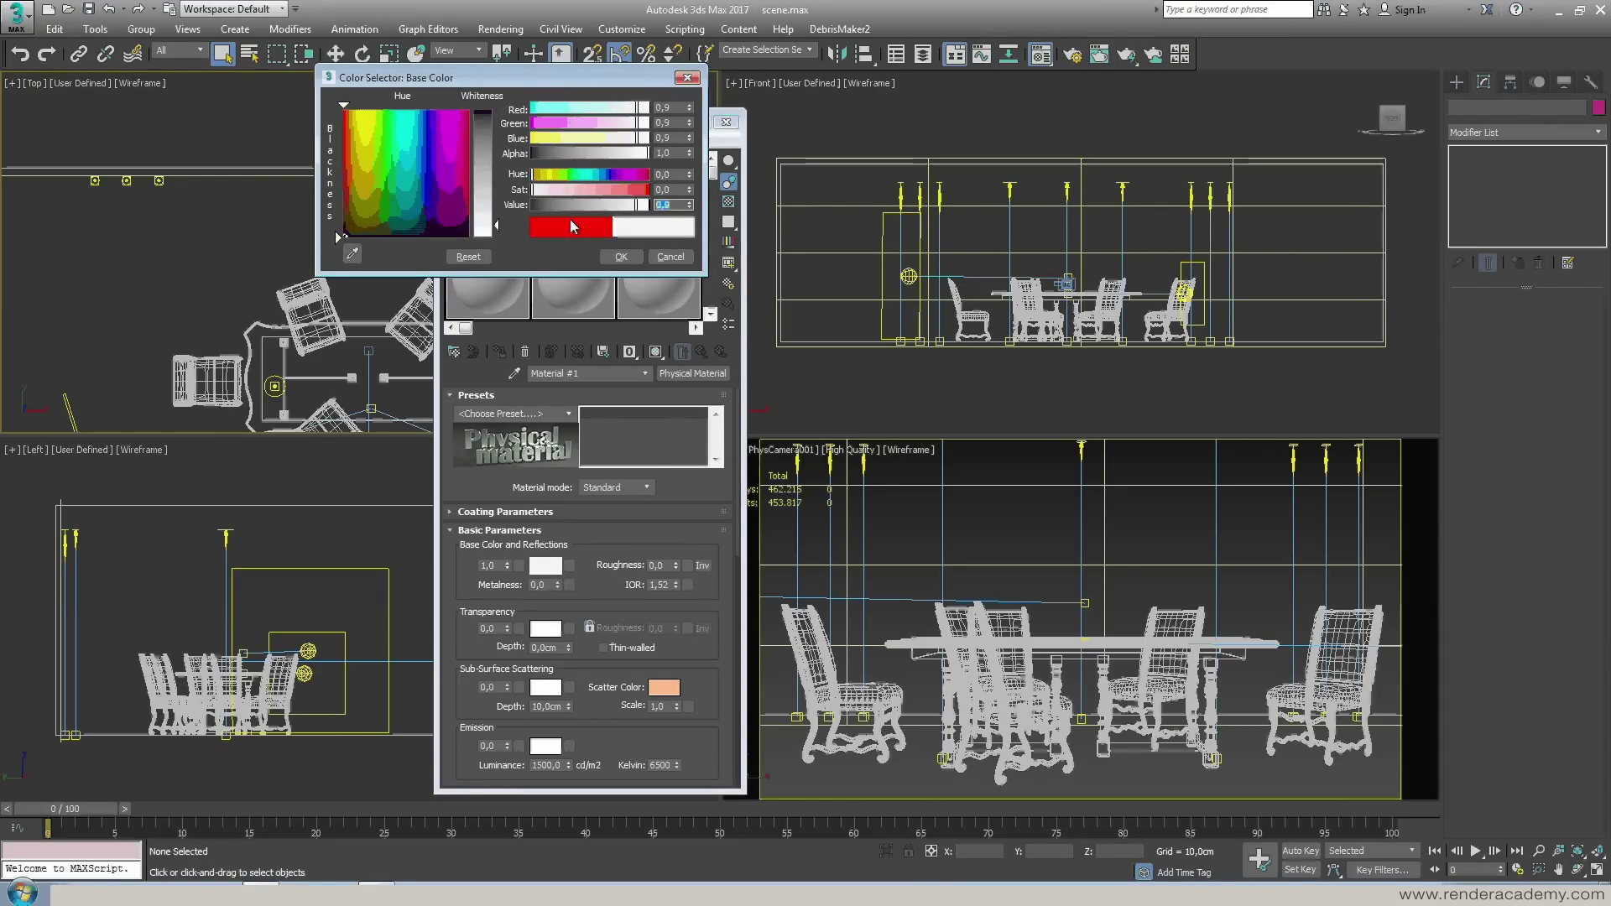
left_click(621, 257)
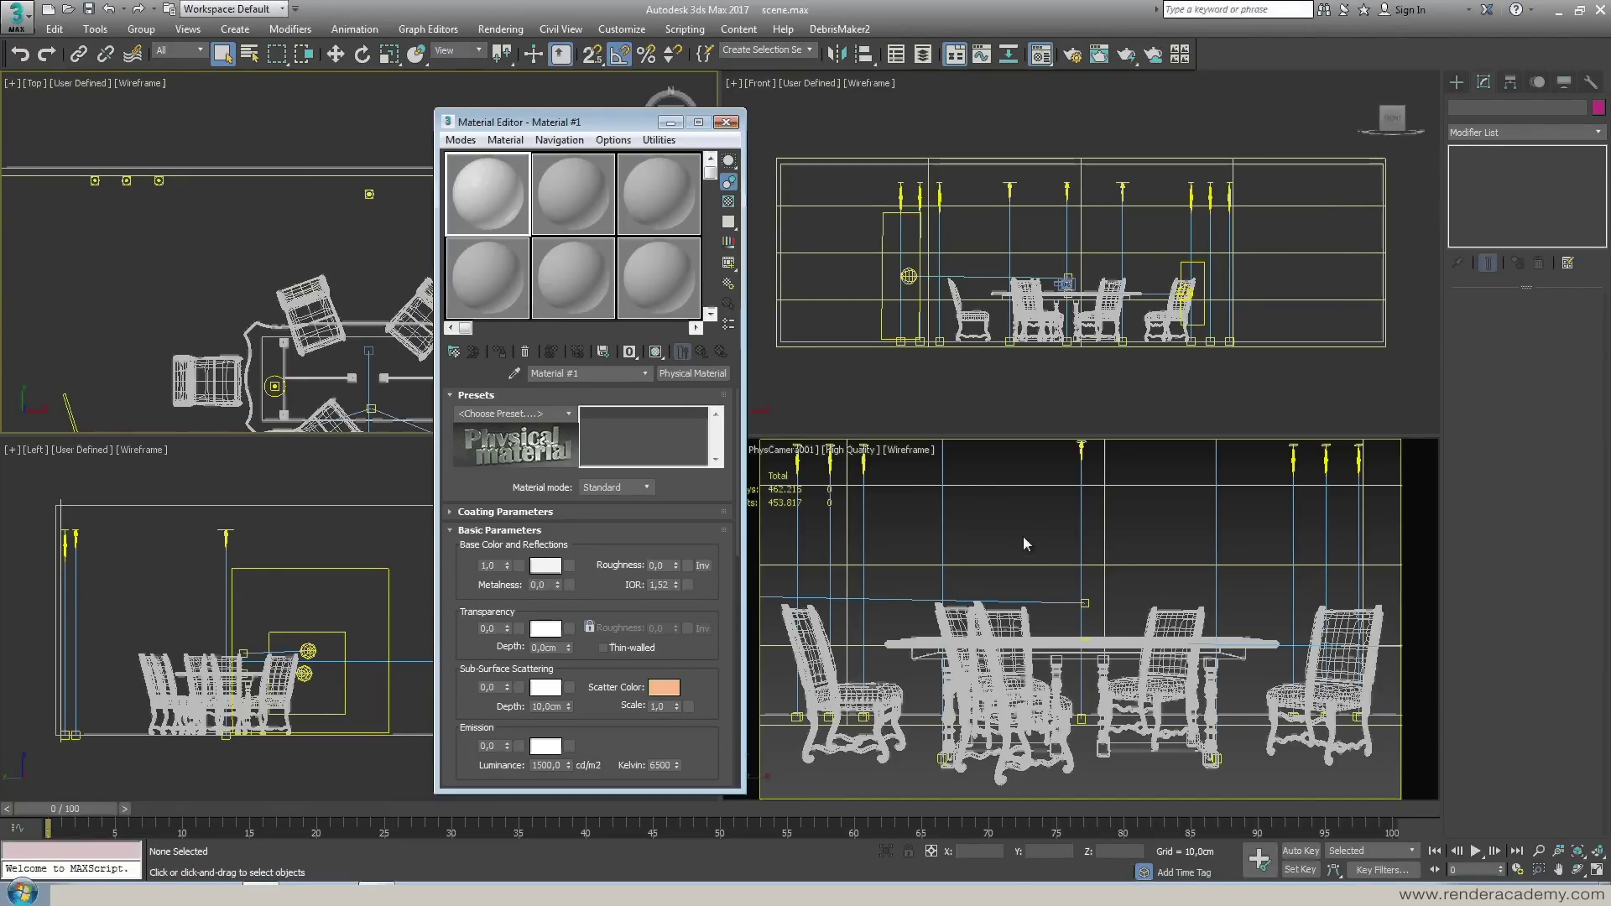
key("ctrl+a")
Assign Material #1 to all objects, close the editor, deselect, and shade the PhysCamera001 view
left_click(499, 352)
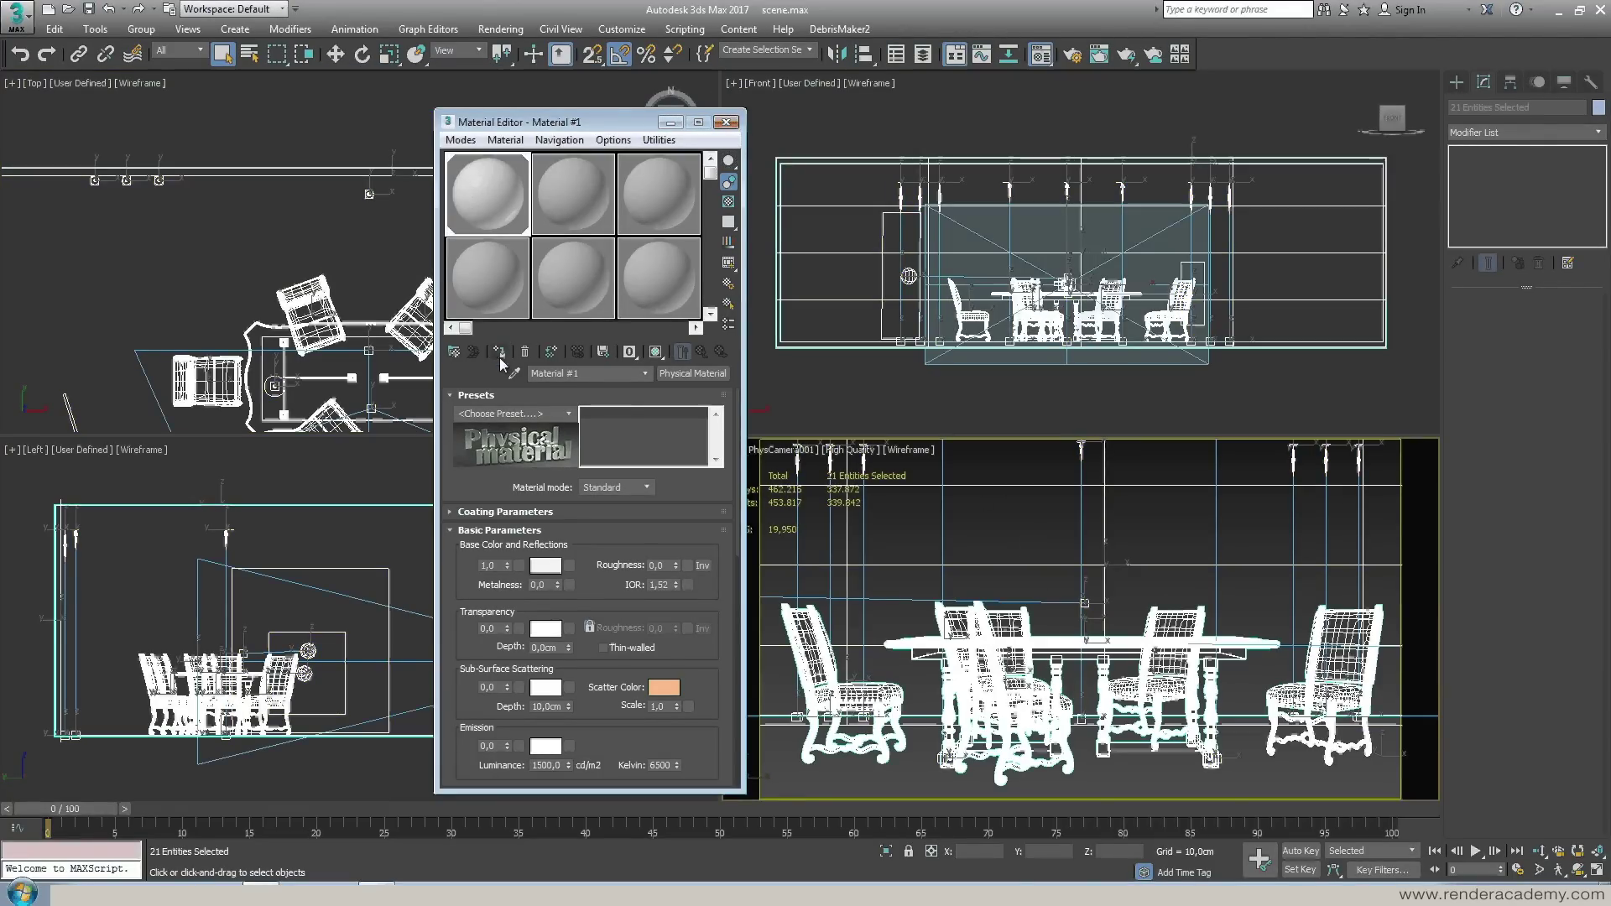
left_click(726, 121)
left_click(908, 129)
left_click(1109, 533)
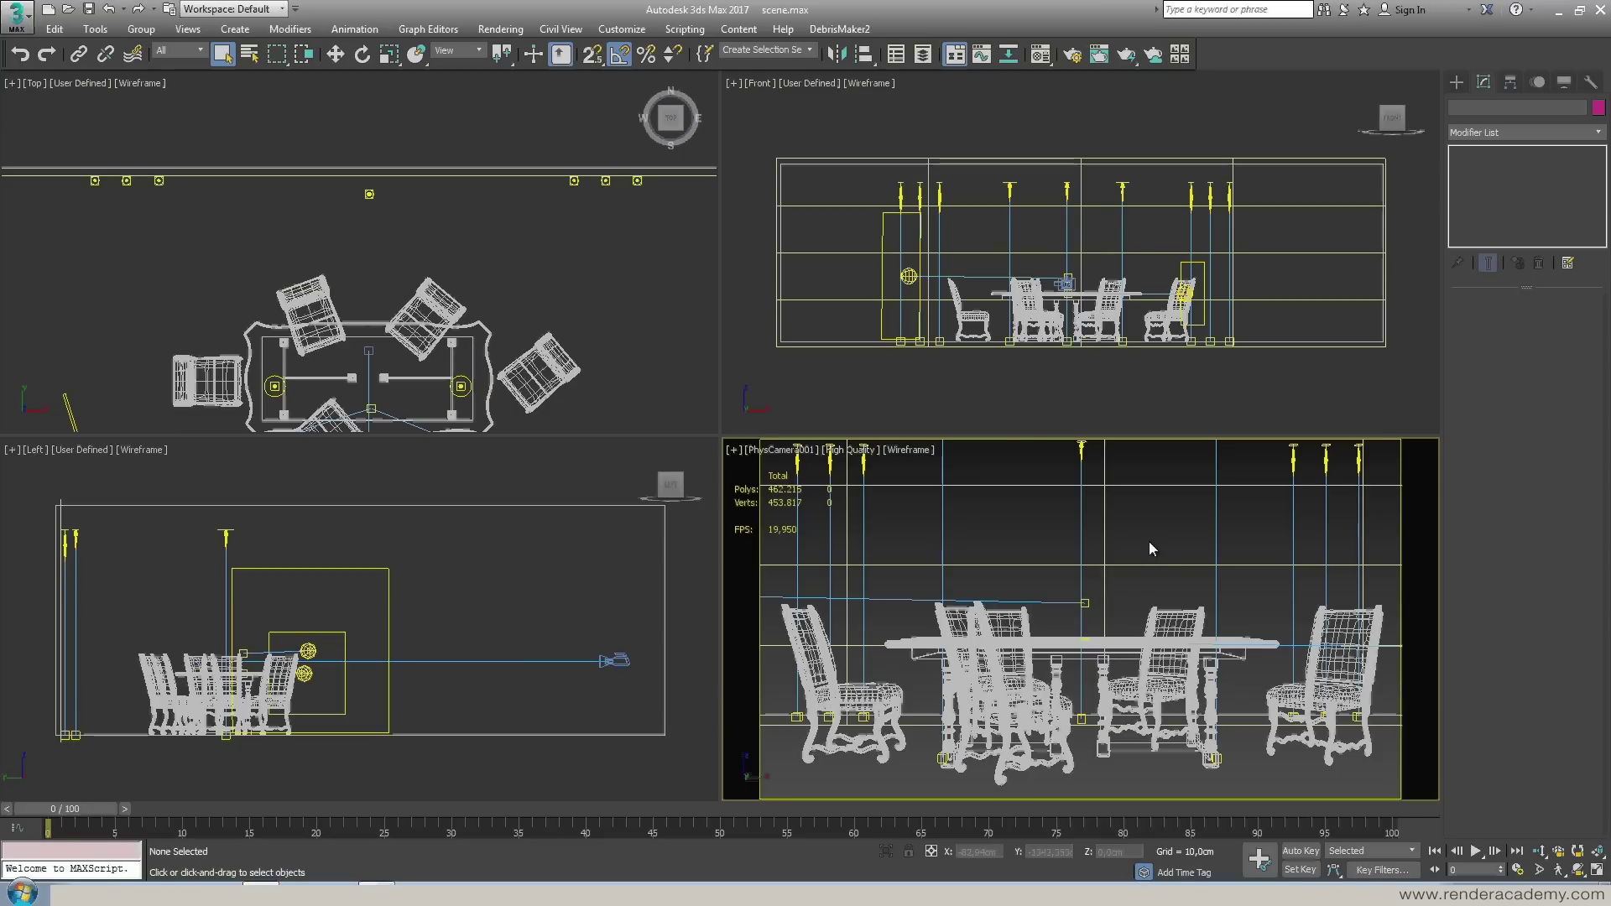
key("F3")
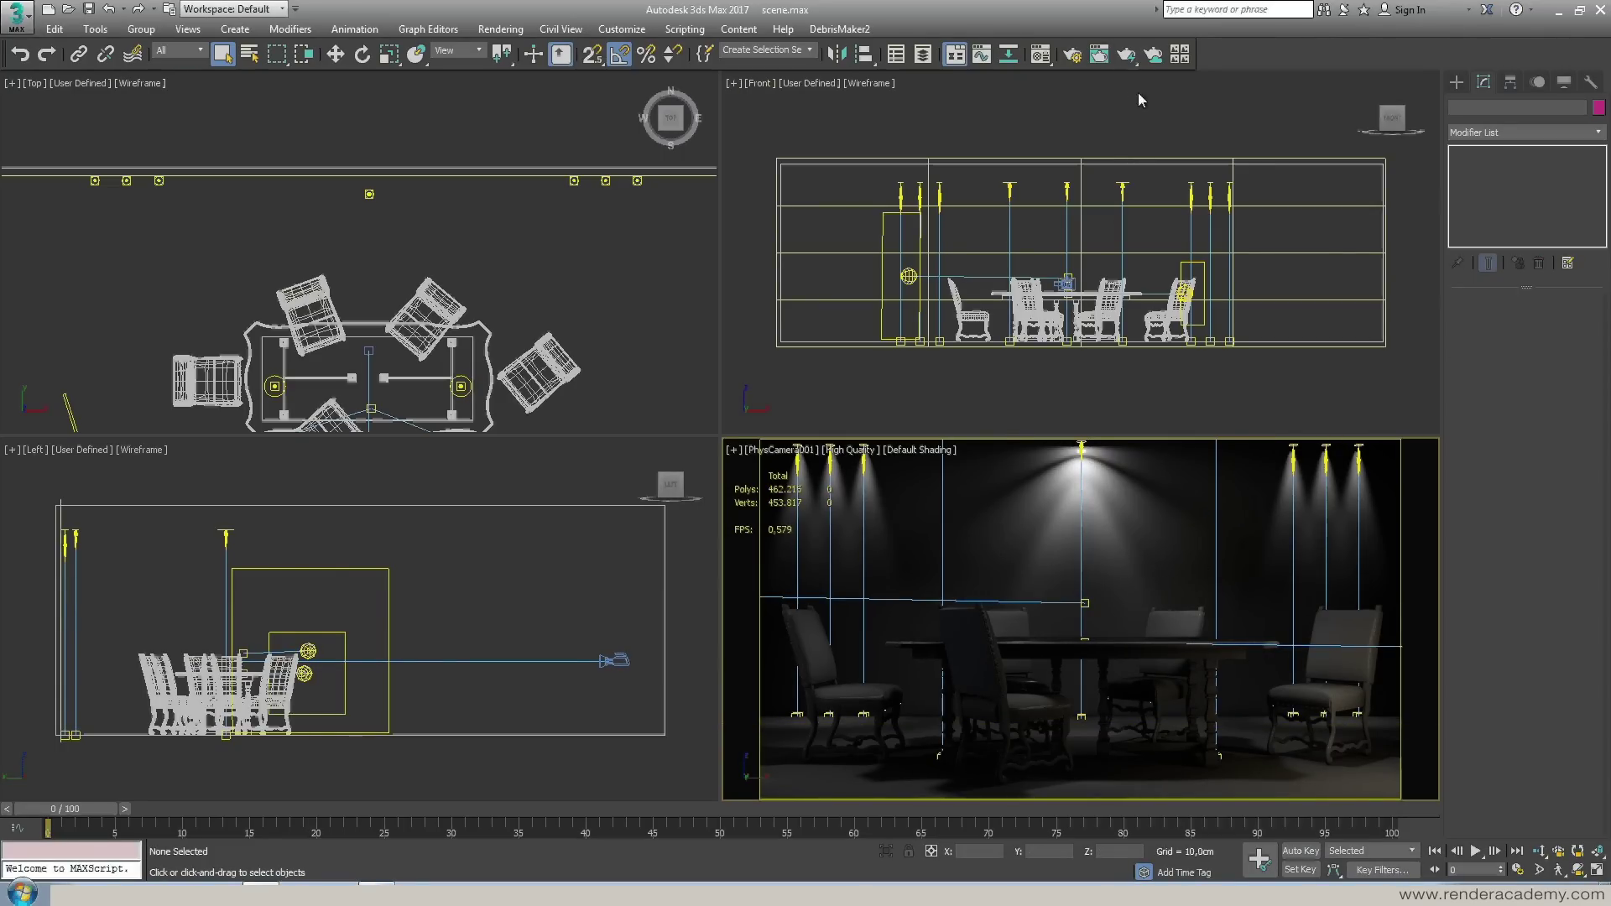
left_click(1127, 55)
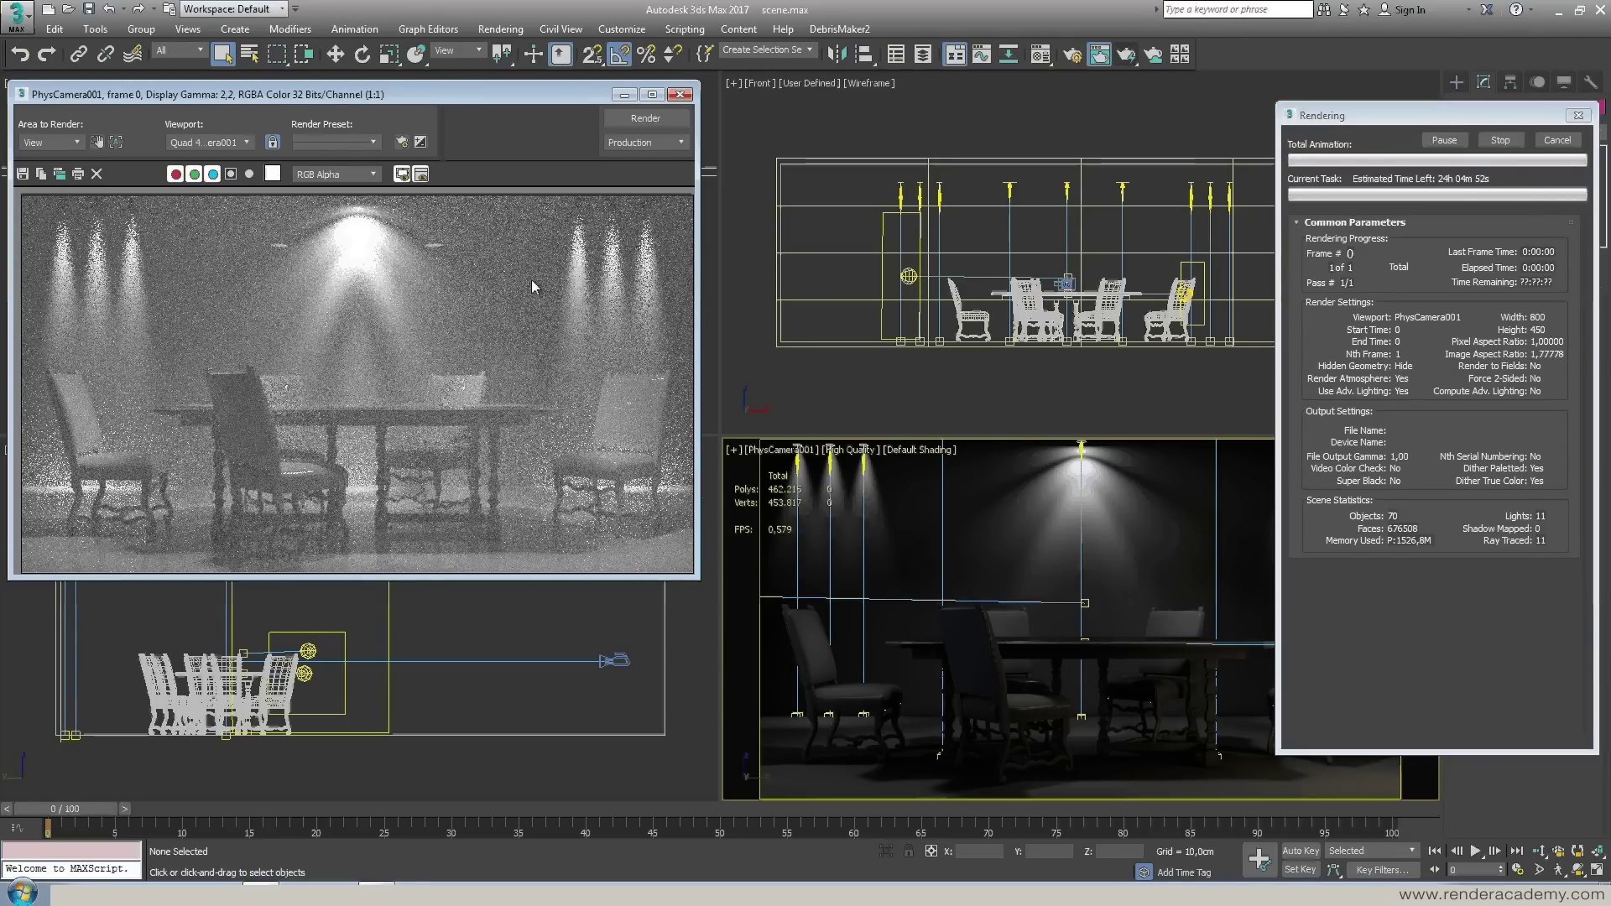
left_click(1557, 141)
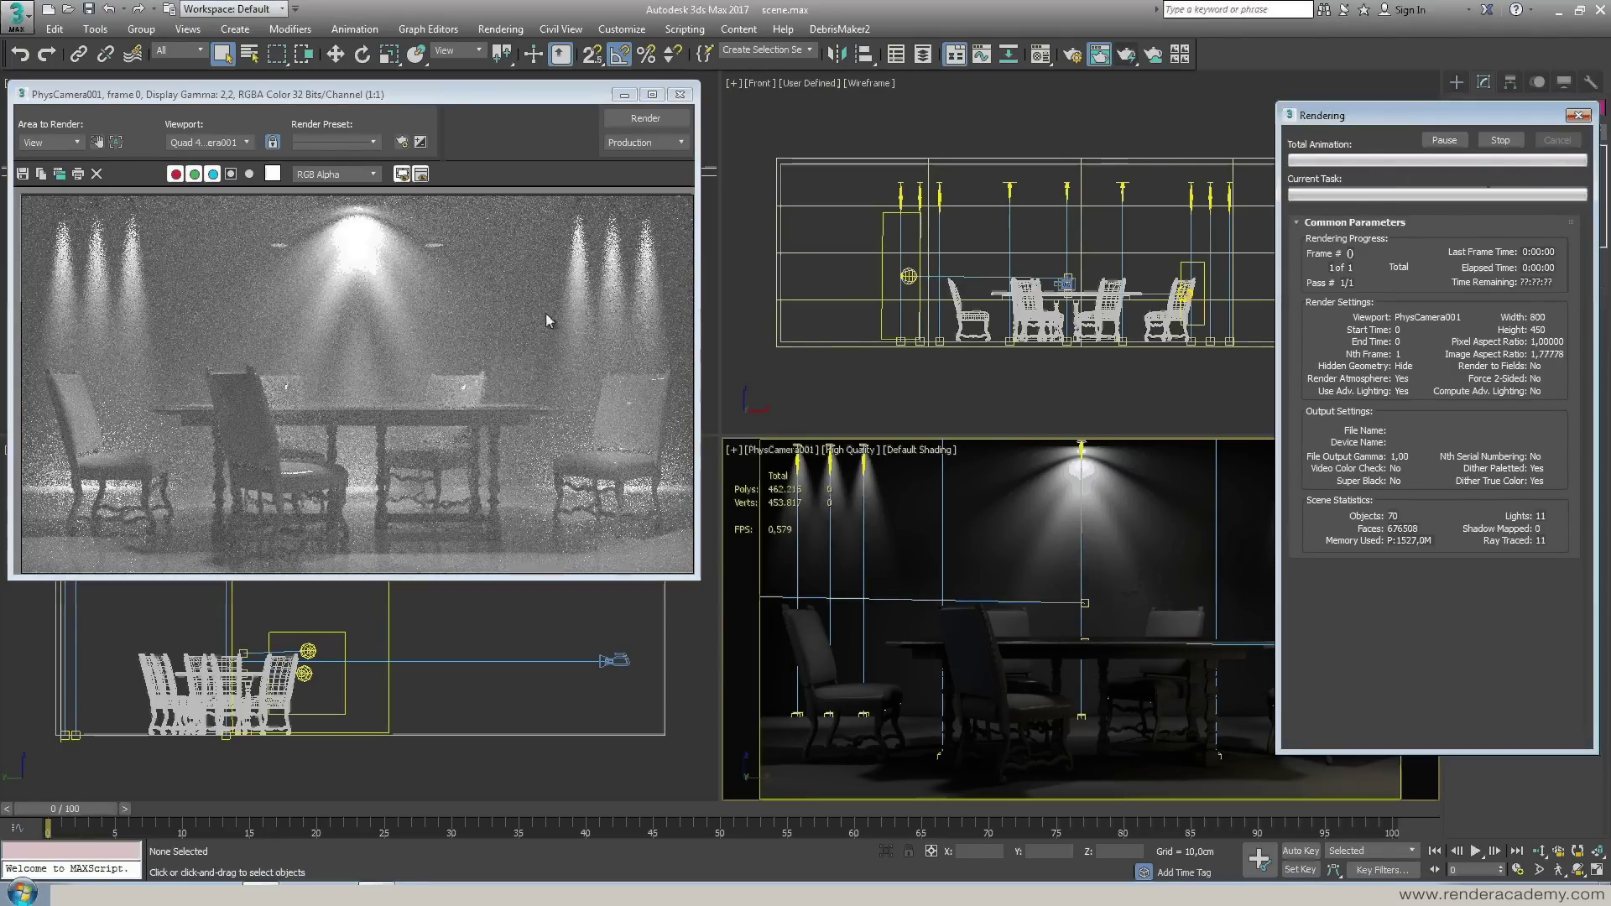
Close the rendered frame window and select TPhotometricLight013 in the zoomed Top viewport
left_click(678, 95)
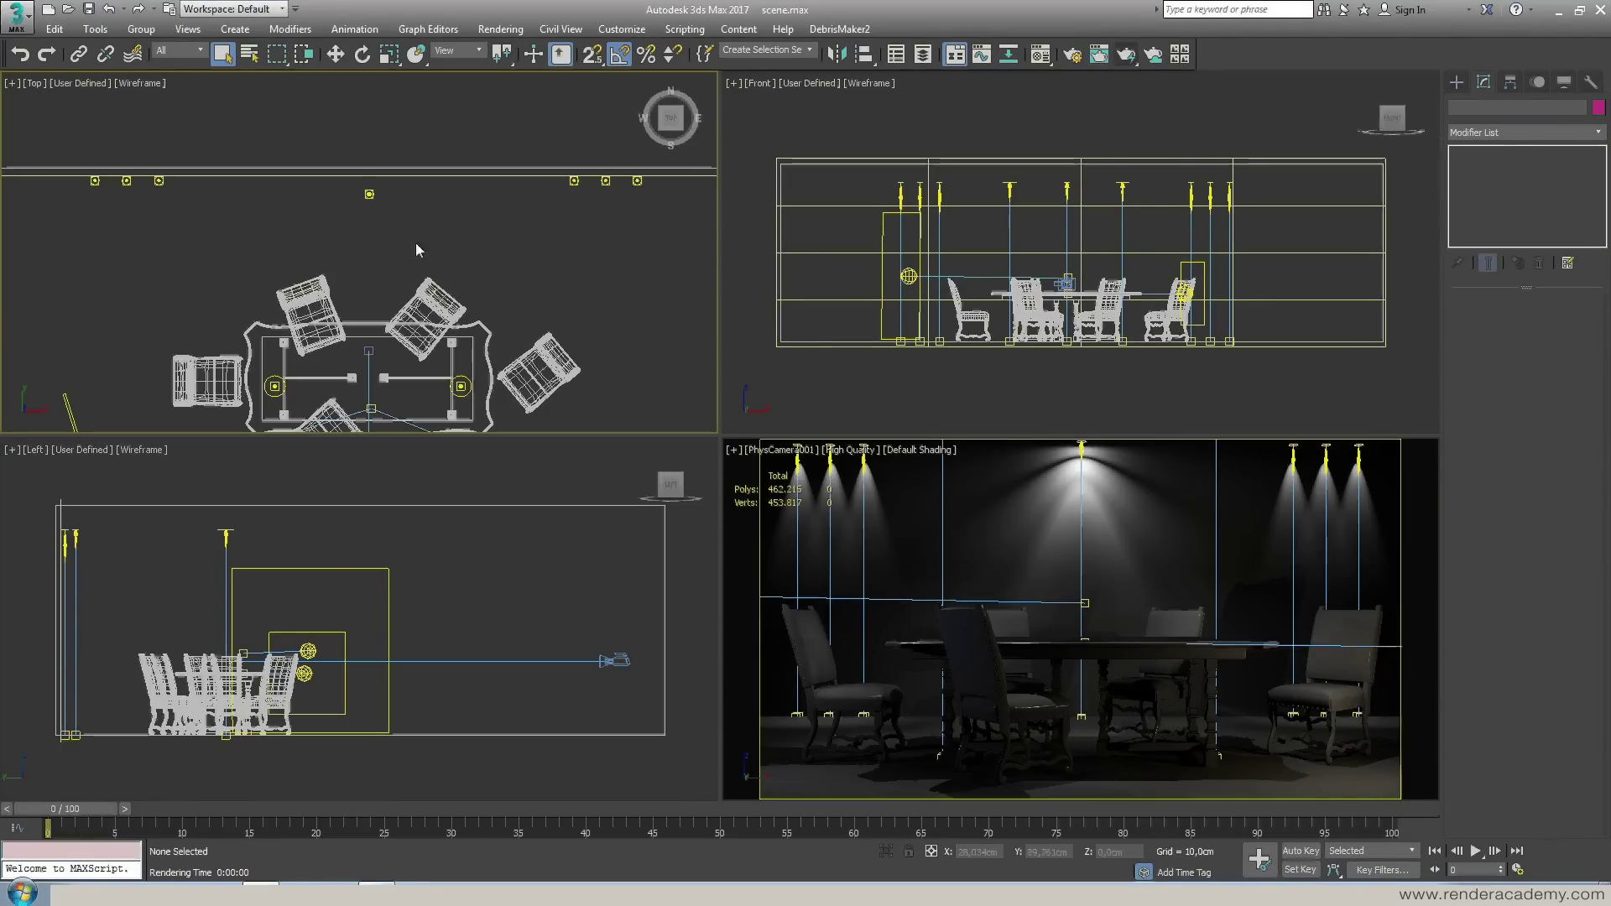
scroll(609, 216, "up", 5)
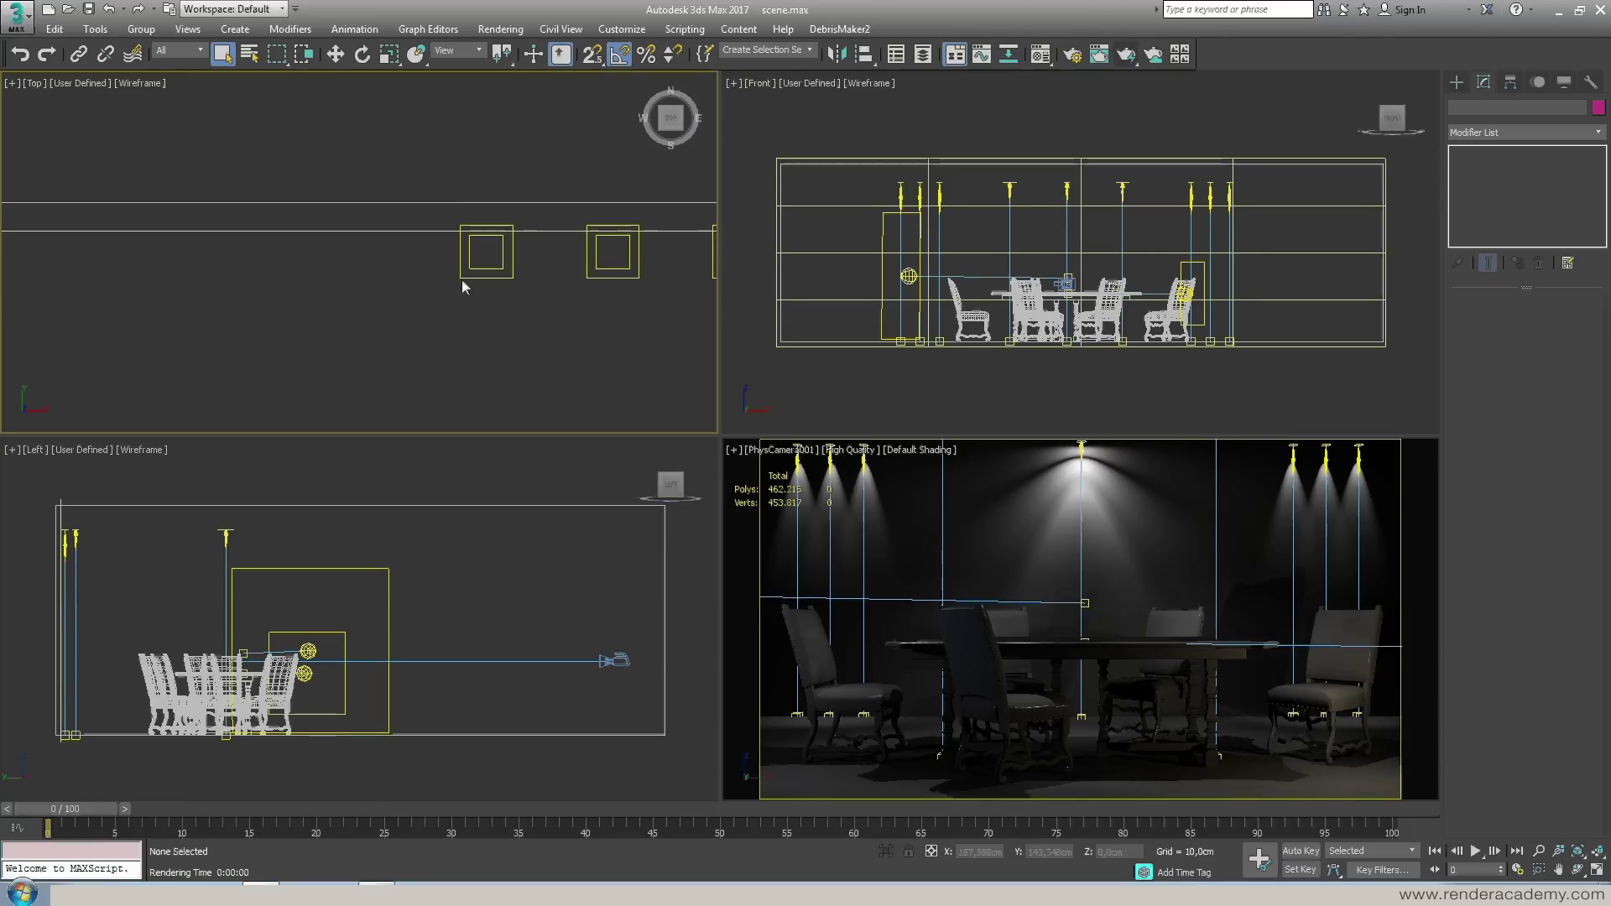
left_click(487, 252)
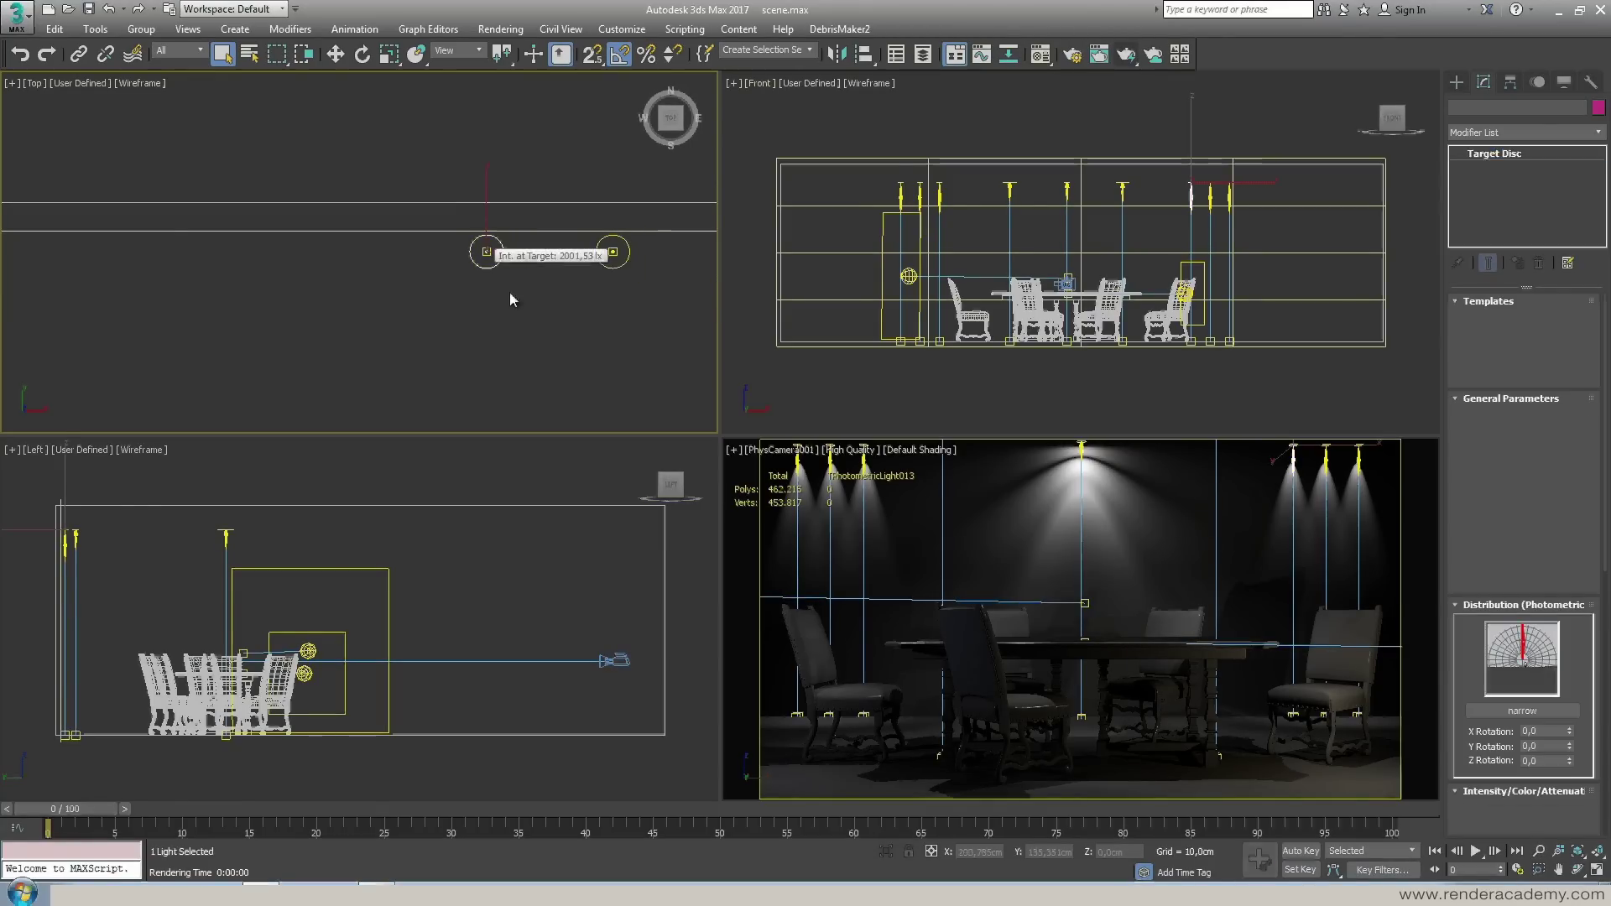
Switch the Create panel to Lights and choose the Photometric light type
left_click(1456, 82)
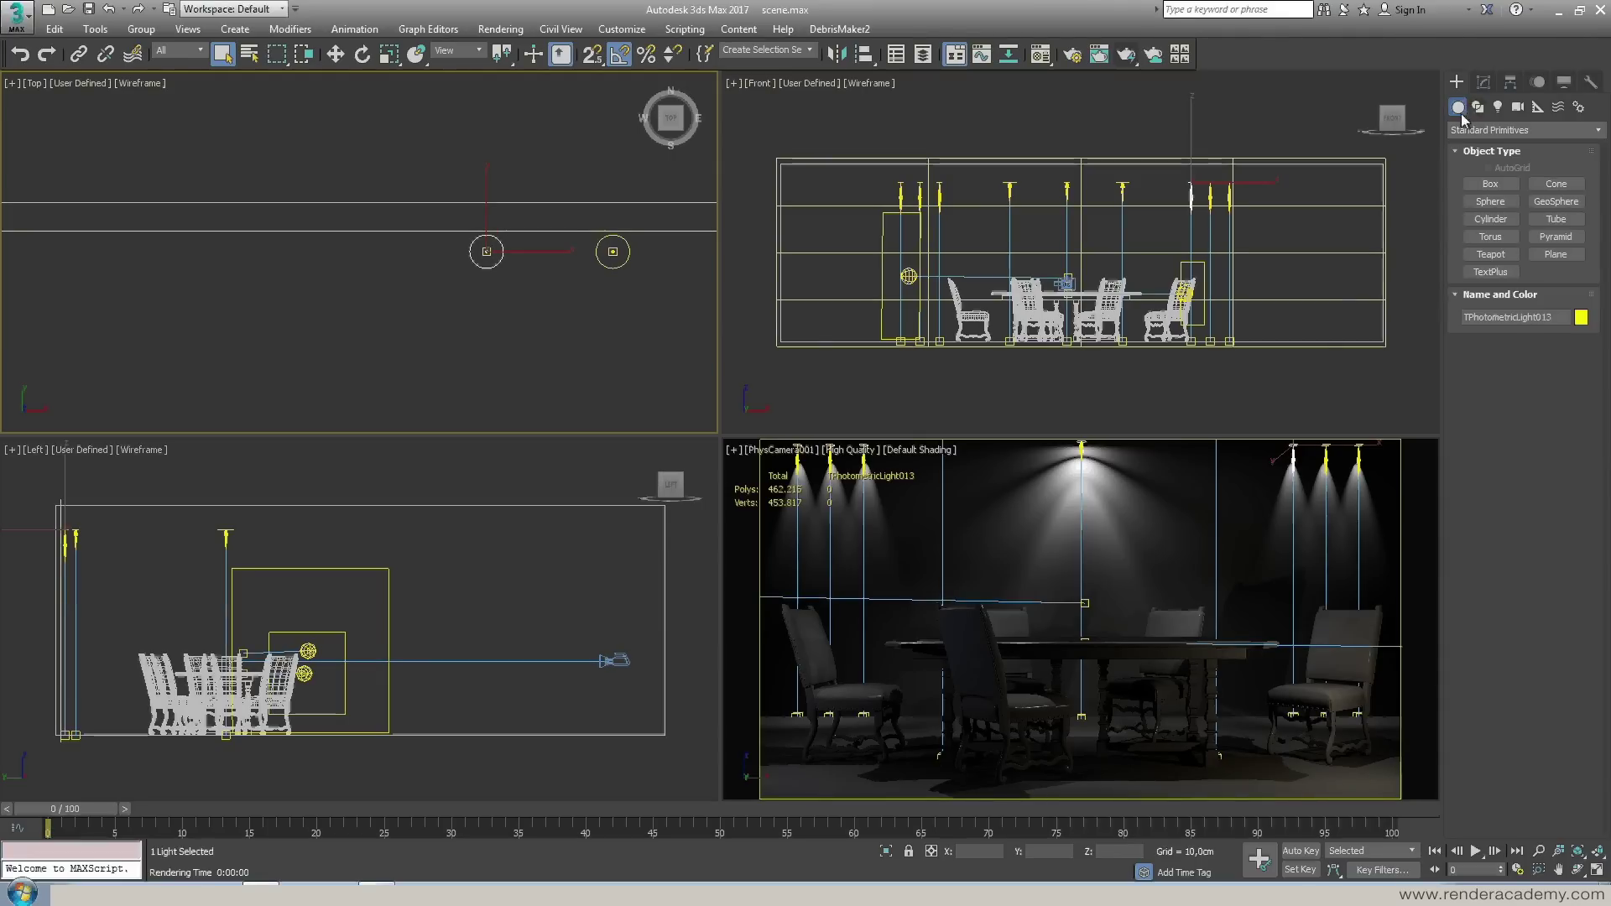
left_click(1498, 107)
left_click(1510, 130)
left_click(1510, 146)
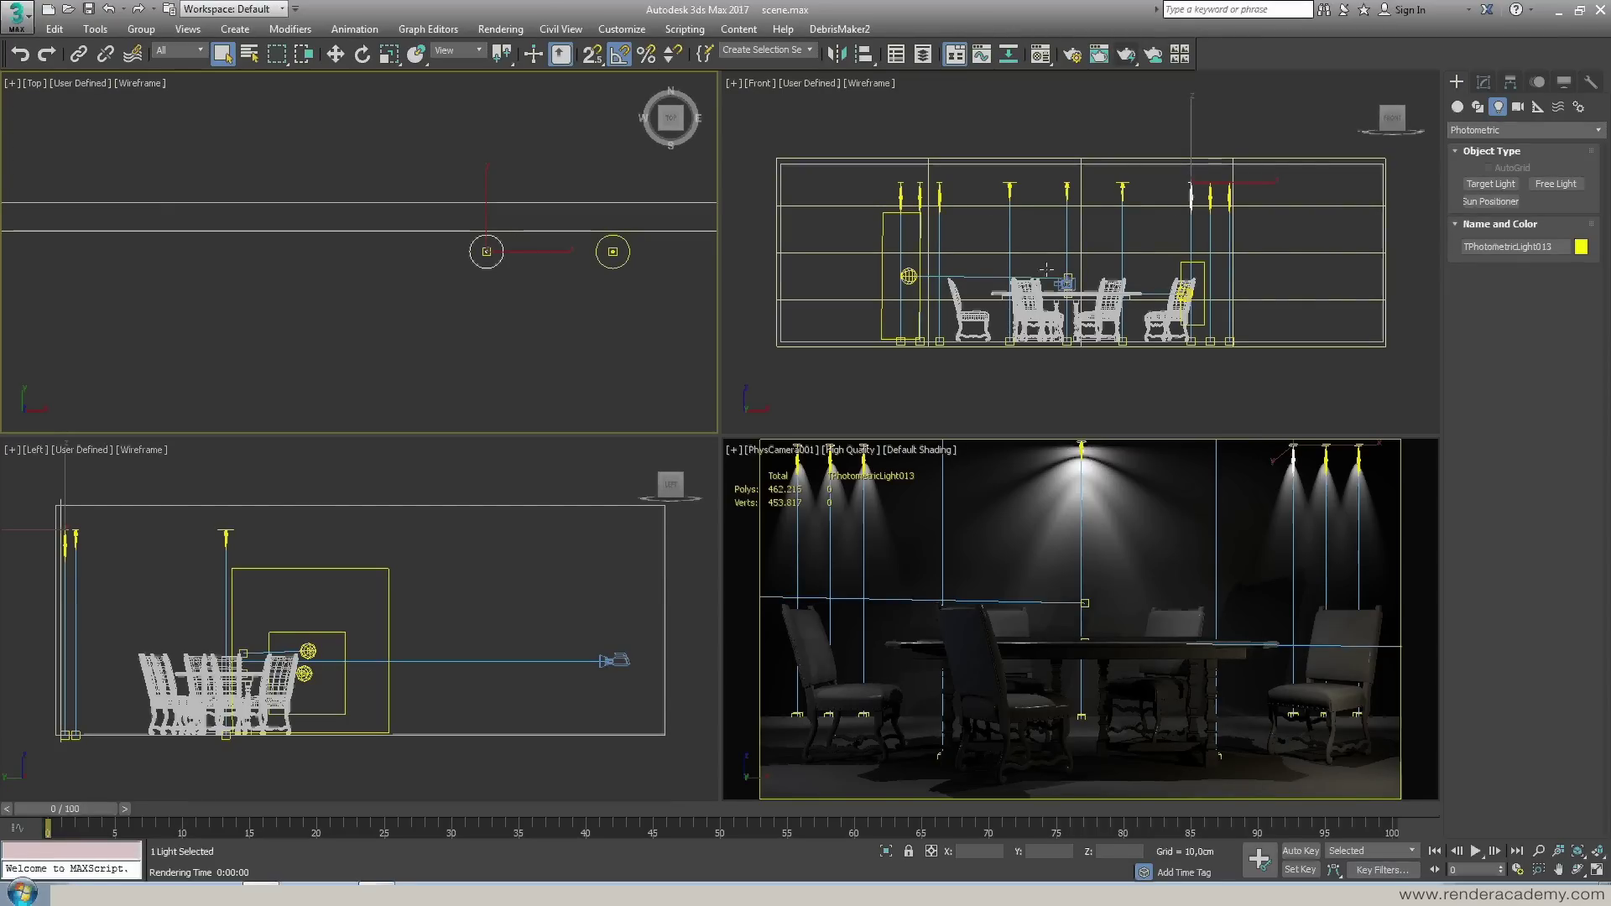
Return to the selected disc light's parameters and widen the command panel to show more settings
left_click(1483, 82)
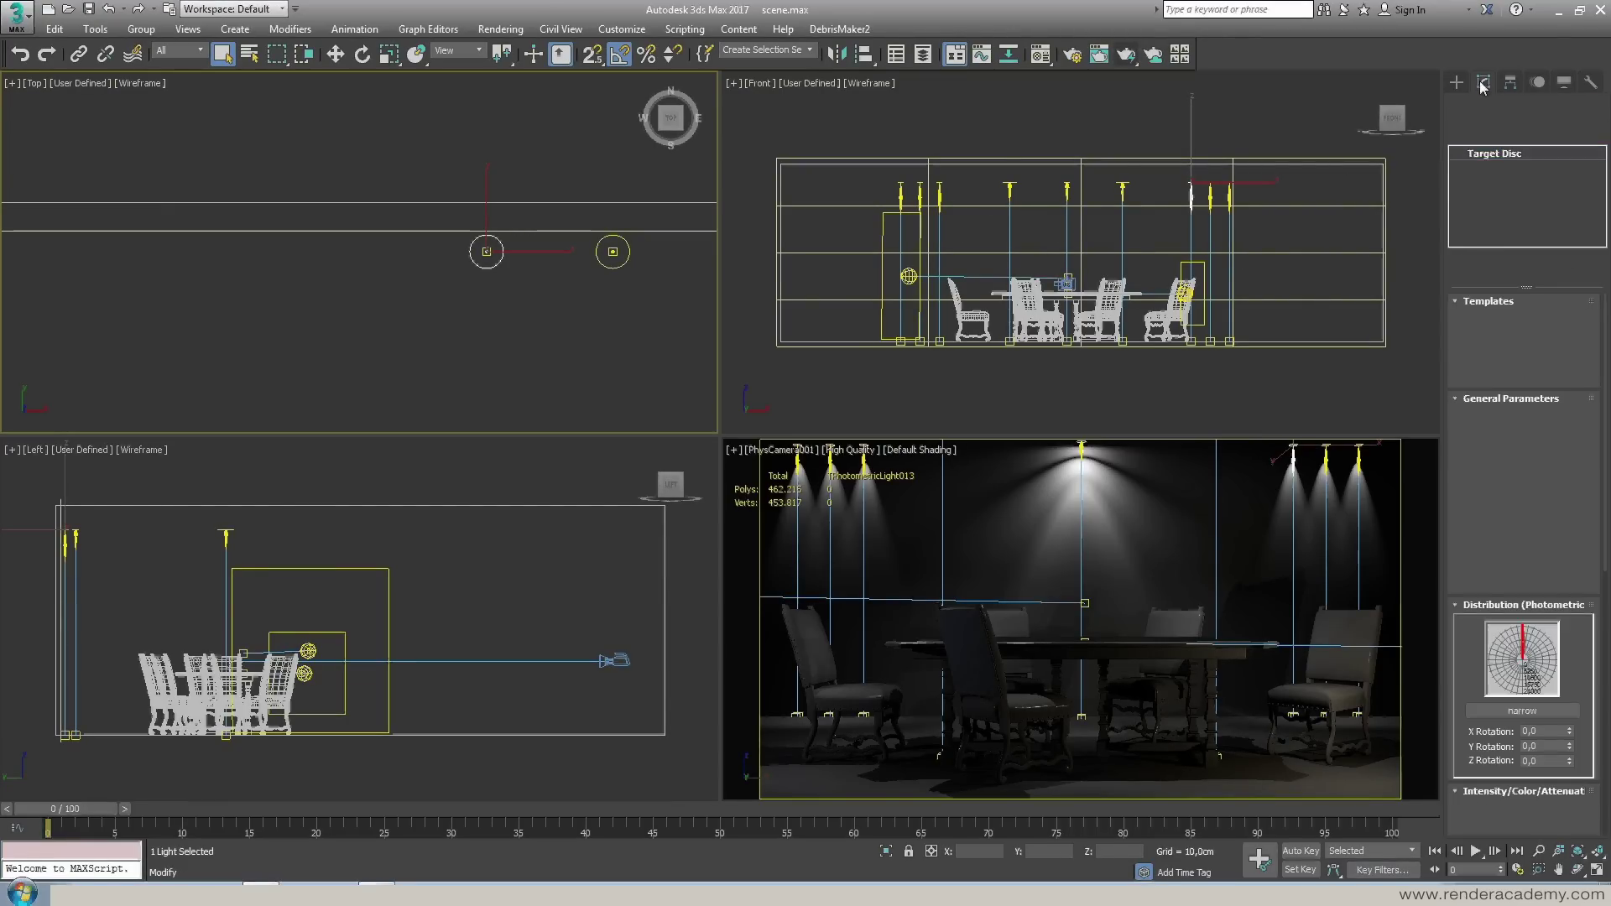
left_click_drag(1439, 234, 1174, 235)
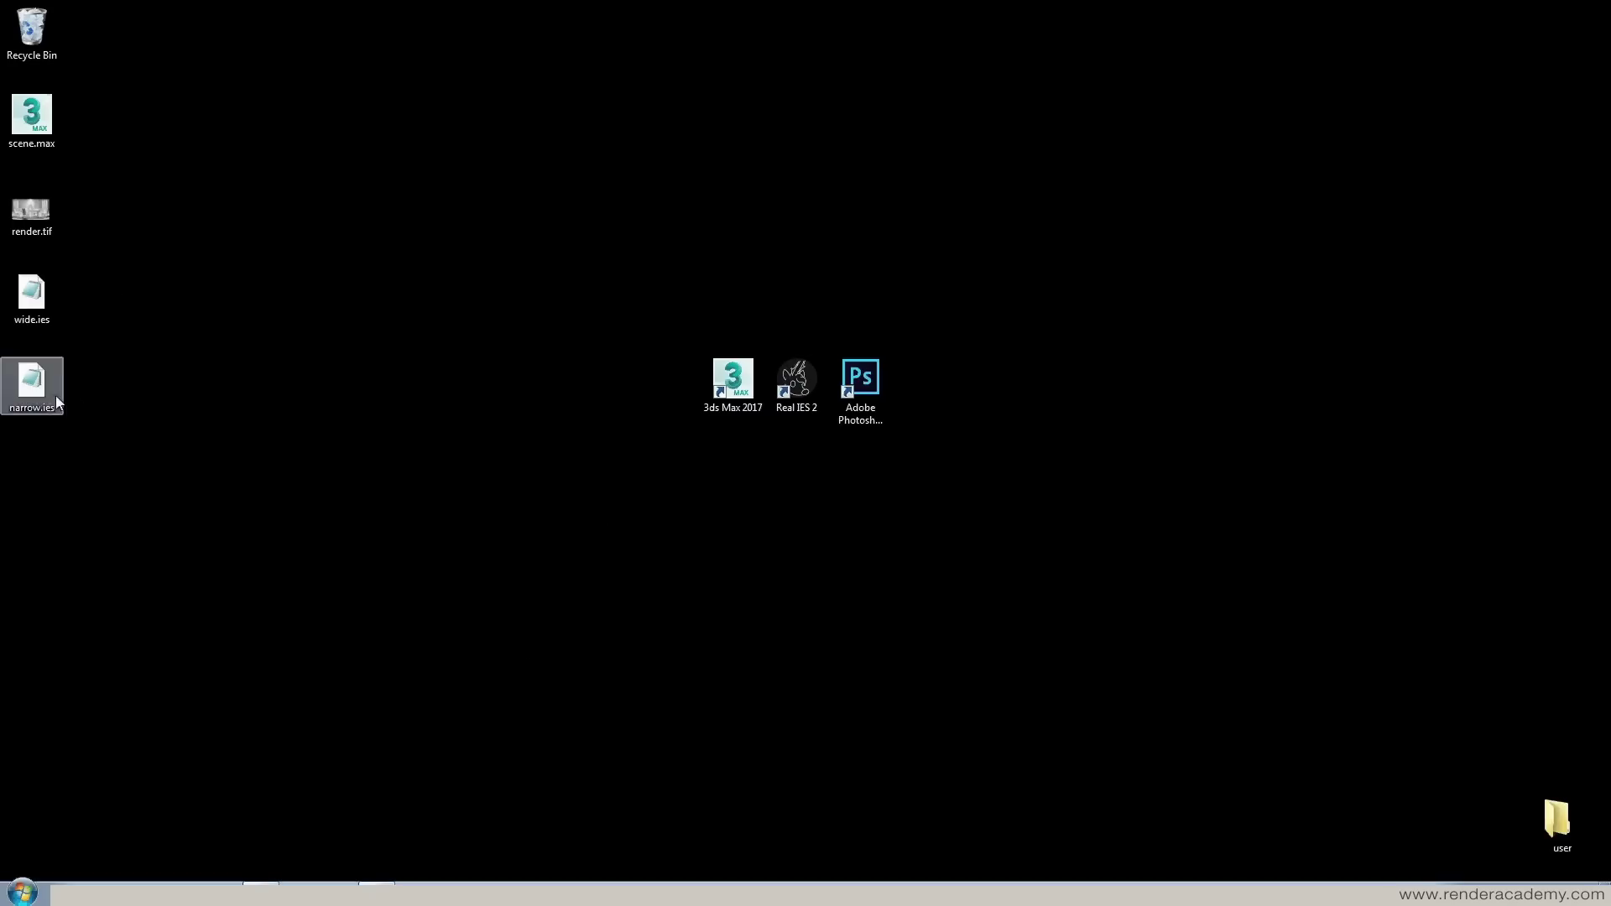
Place wide.ies and narrow.ies side by side in the desktop centre and clear the selection
left_click_drag(32, 293, 625, 210)
left_click_drag(31, 382, 704, 214)
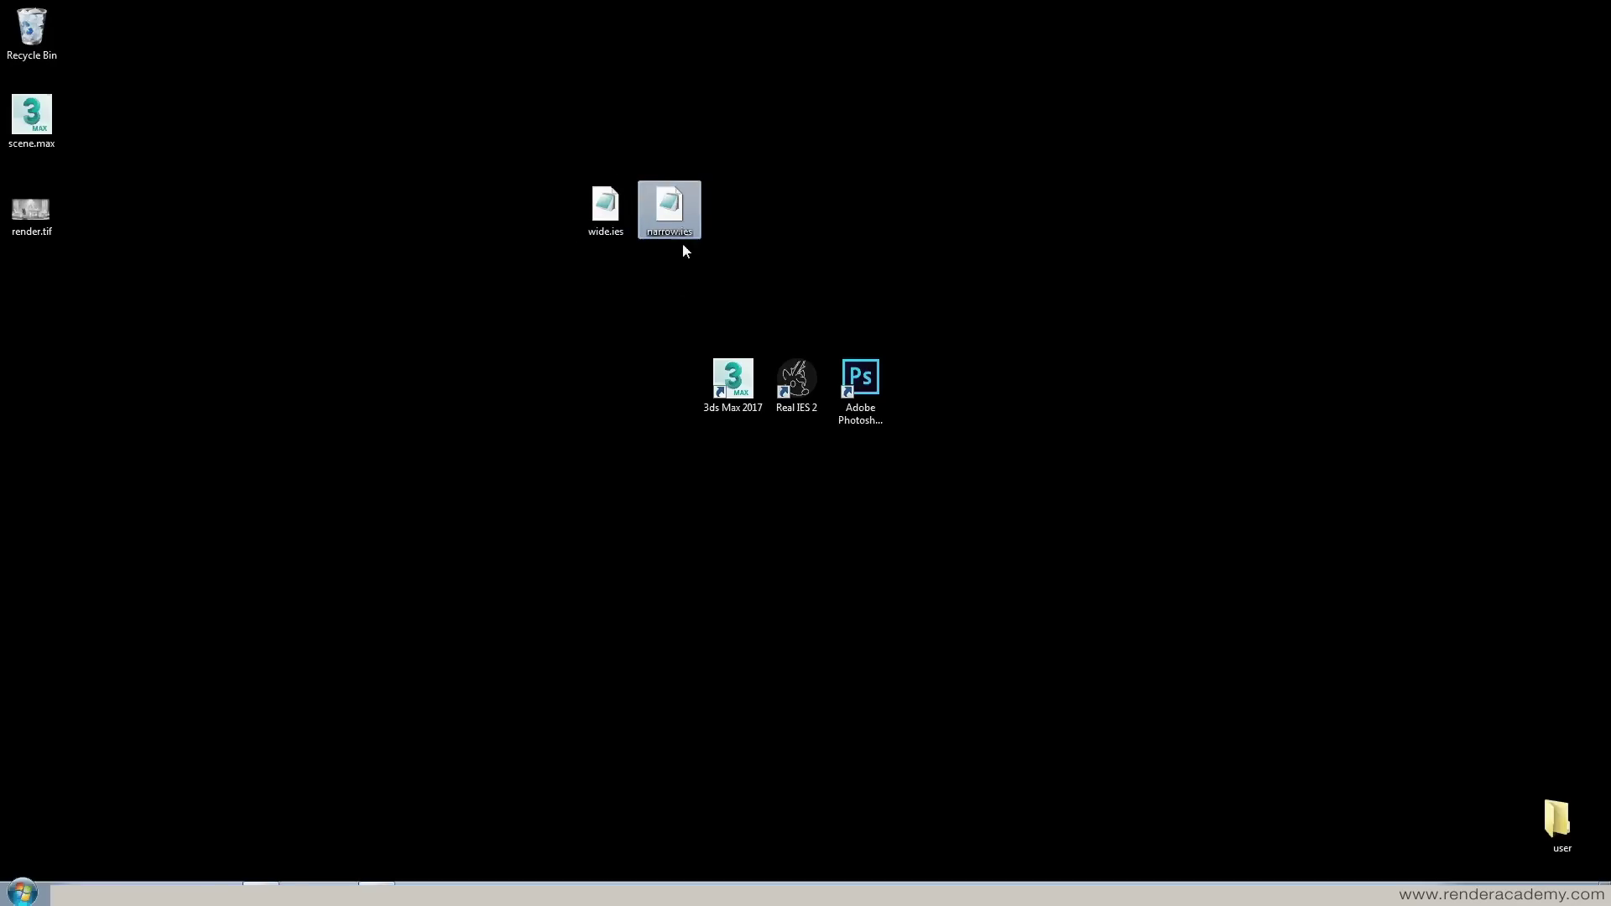
left_click(670, 267)
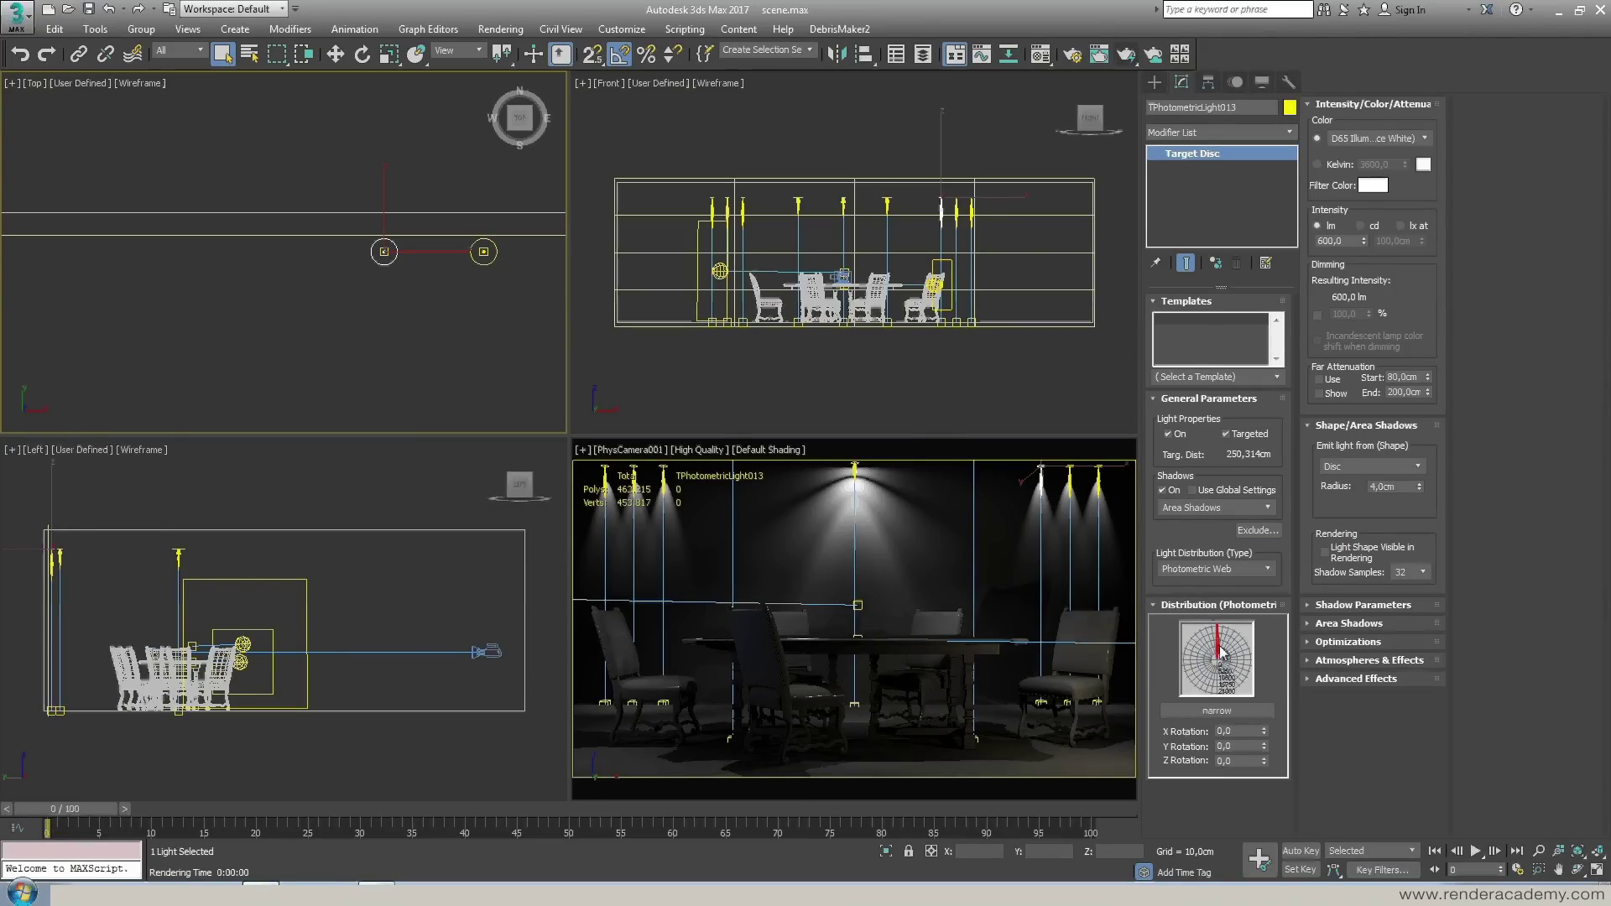
Load wide.ies as the light's Photometric Web distribution file
left_click(1217, 711)
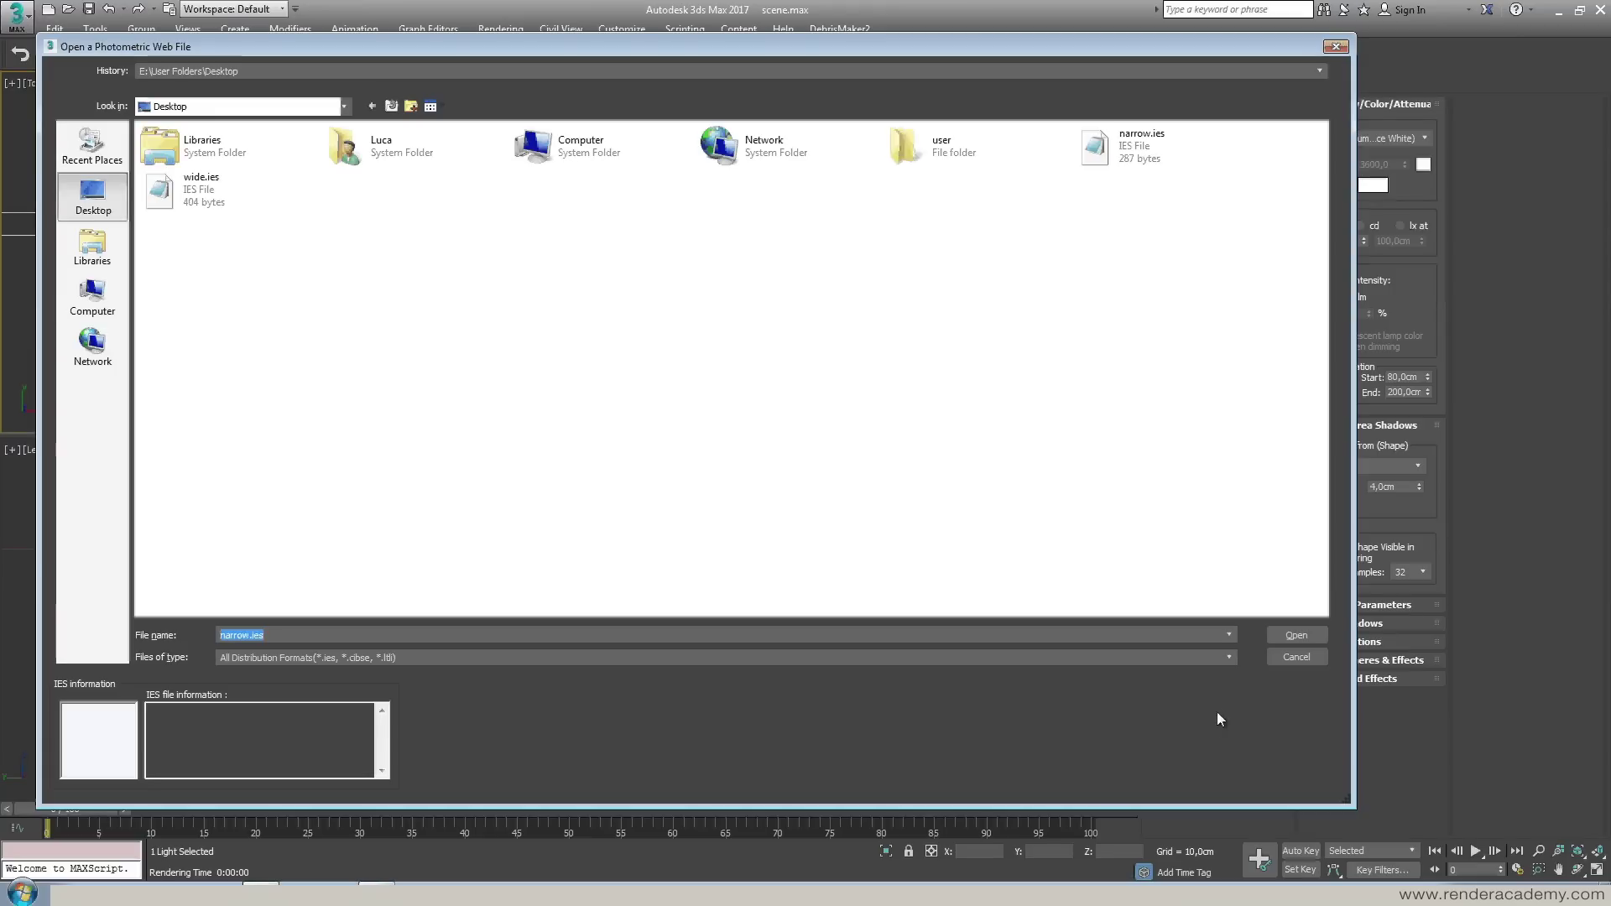
left_click(195, 188)
left_click_drag(420, 48, 679, 35)
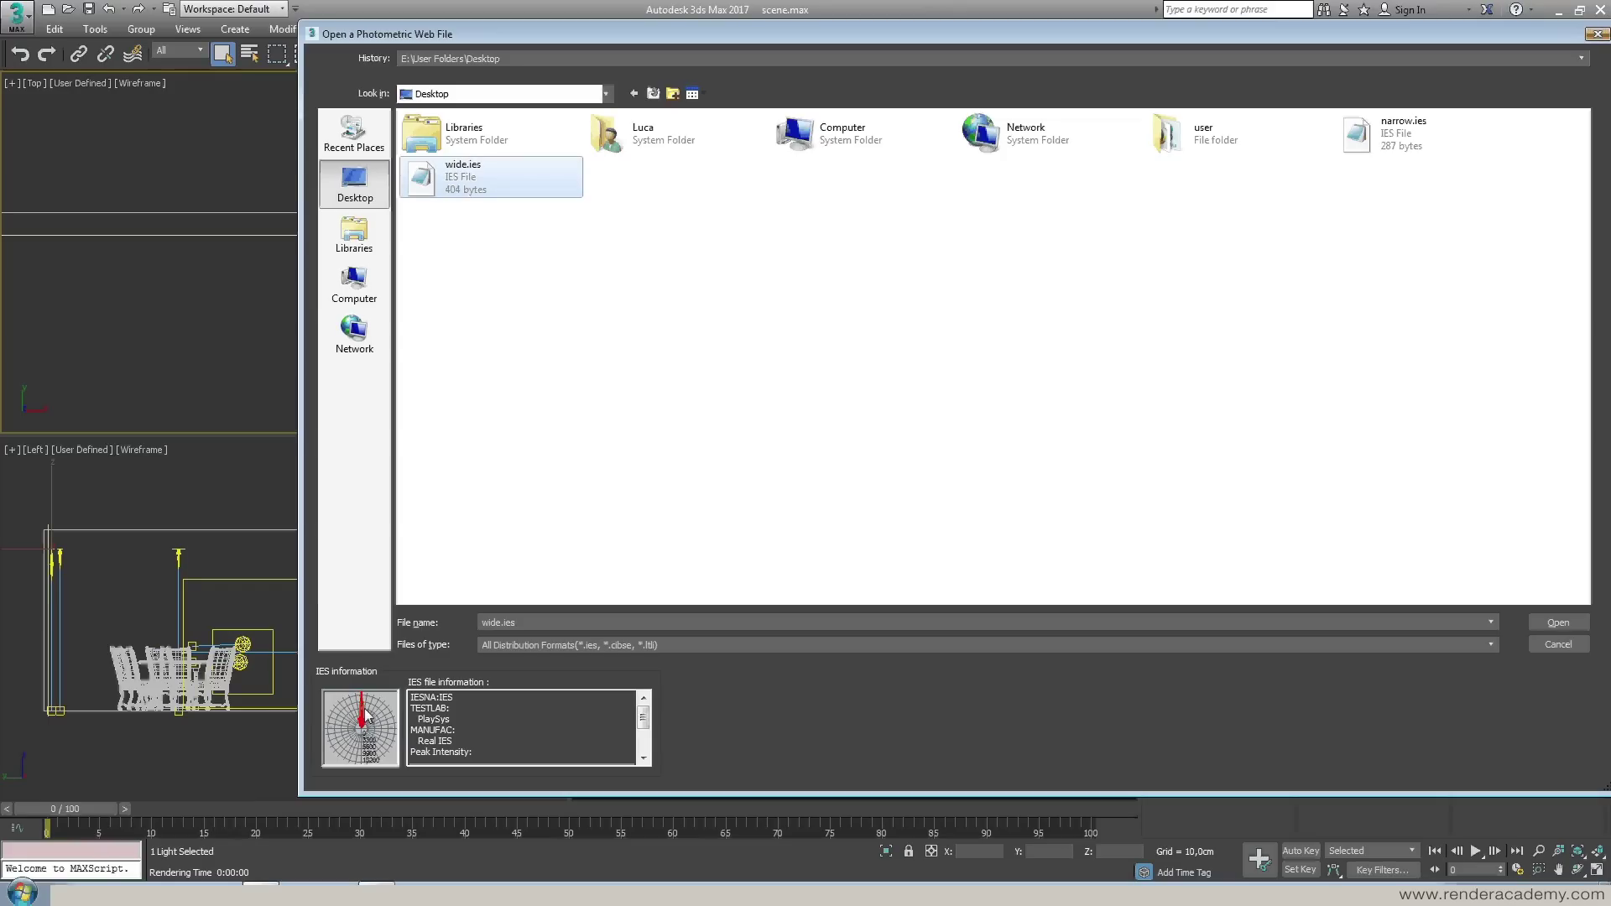
left_click(1559, 626)
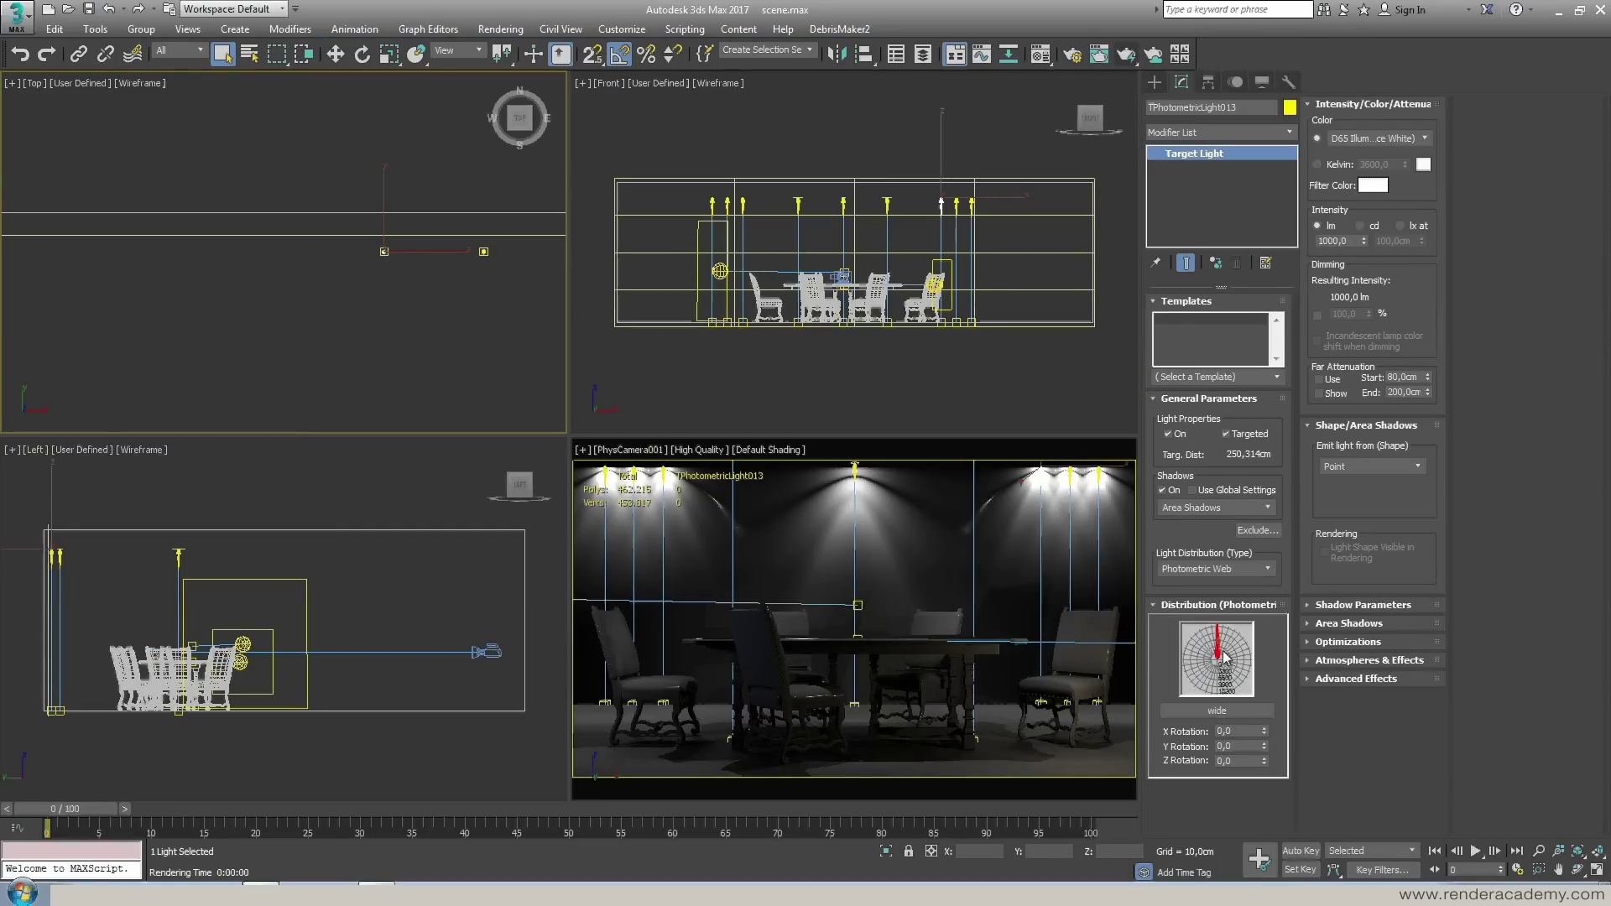
Switch the web distribution back to narrow.ies and show the desktop
left_click(1218, 711)
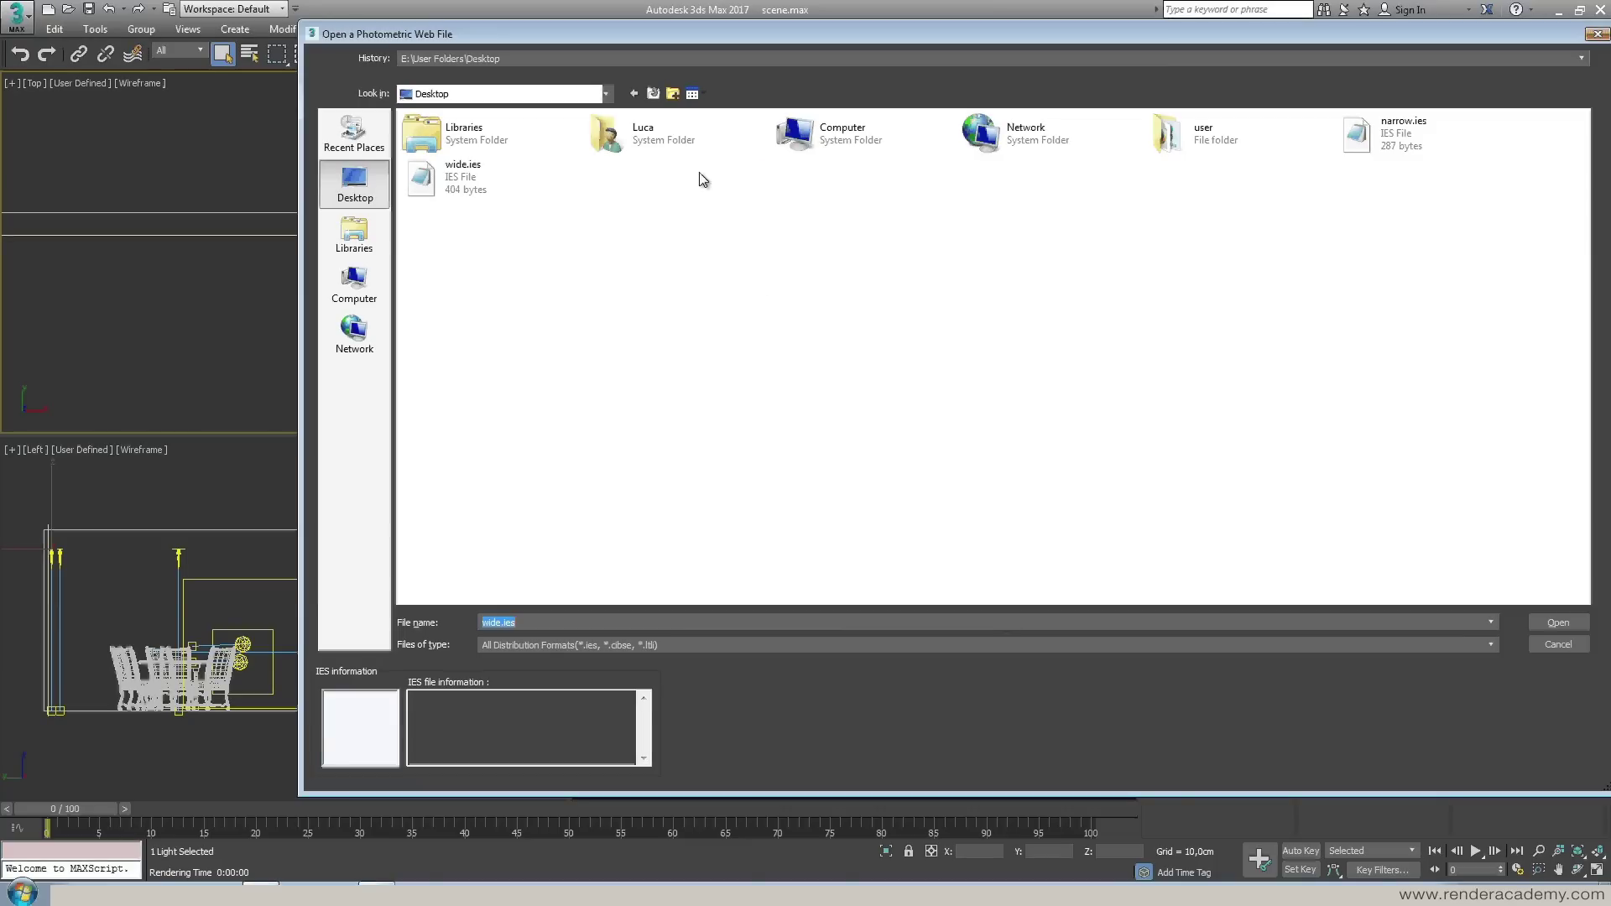
double_click(1384, 132)
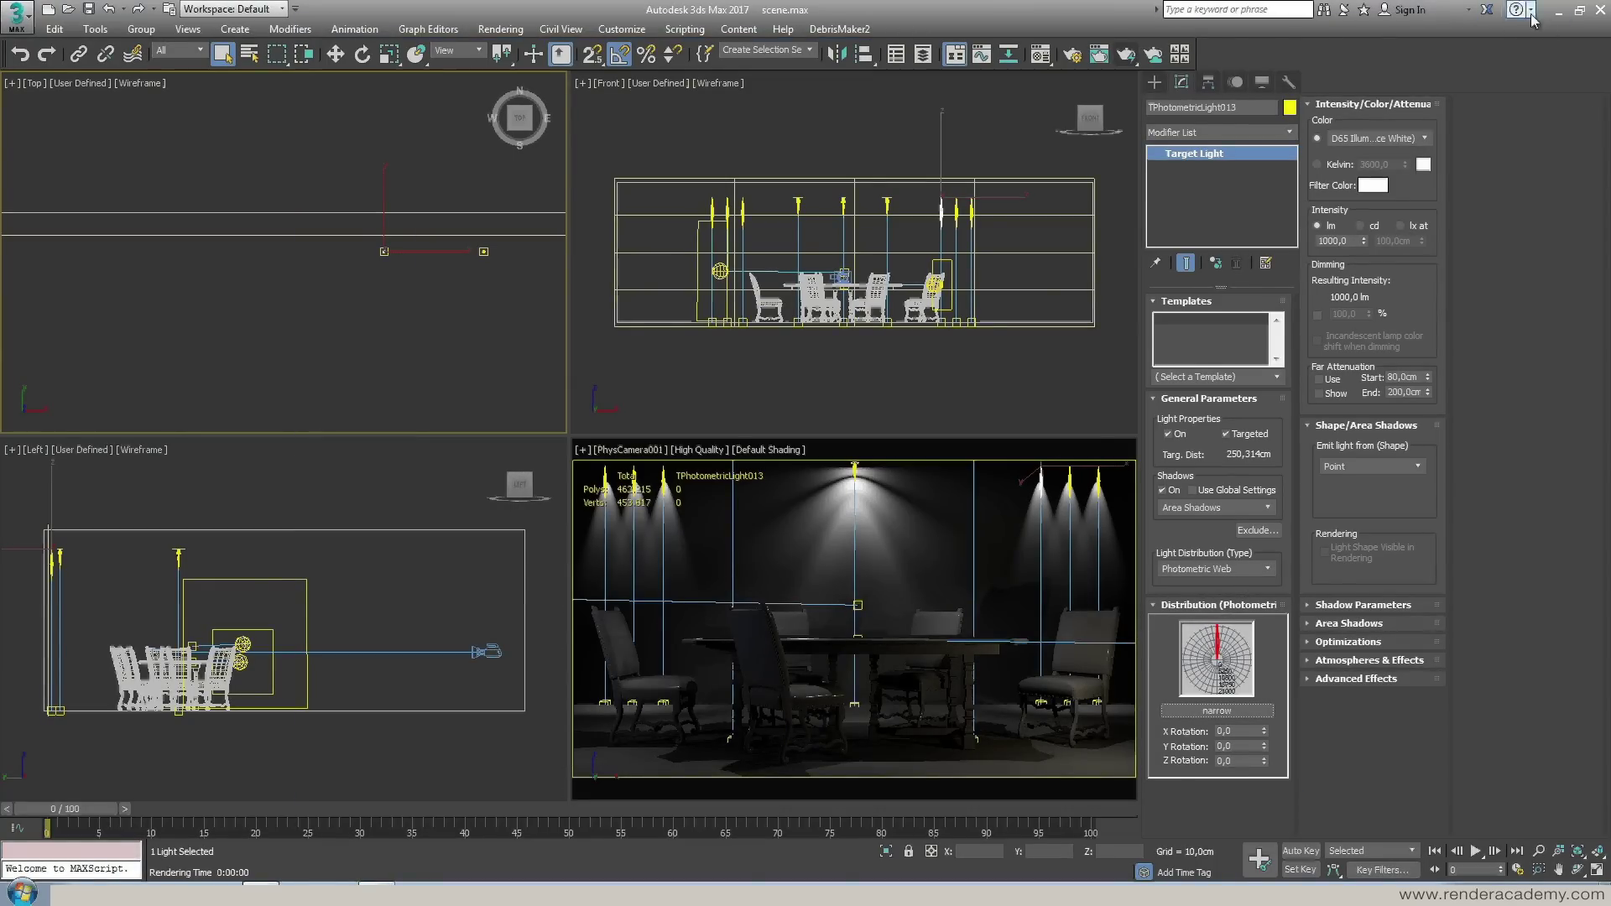
key("super+d")
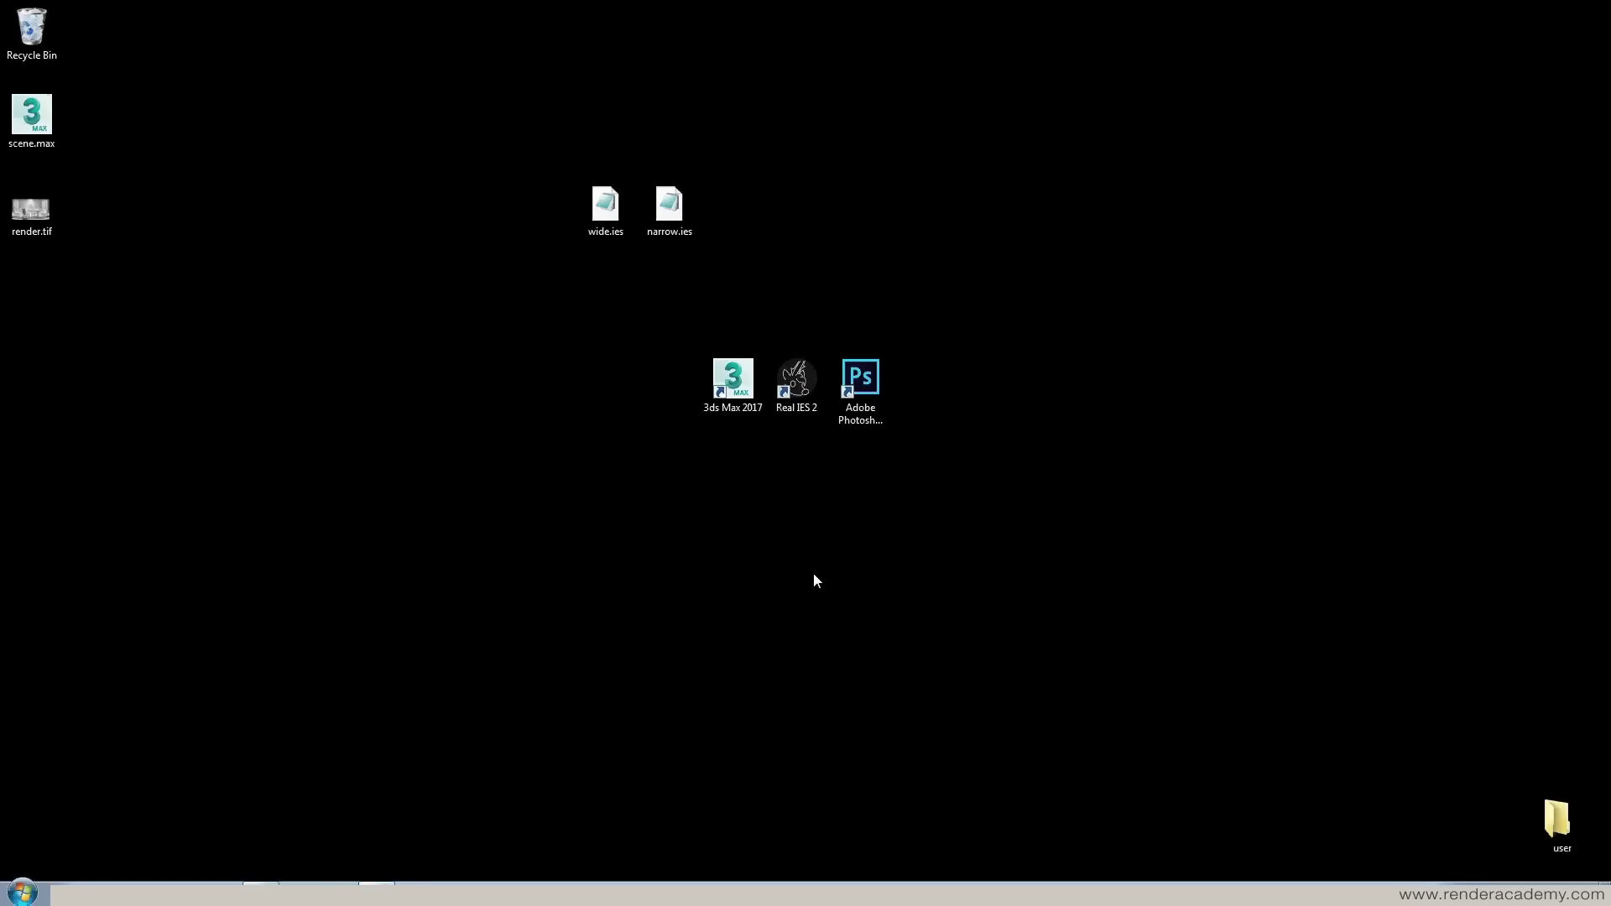
Launch Real IES 2 and try the 0° and 10° sliders, leaving both at 0%
double_click(802, 377)
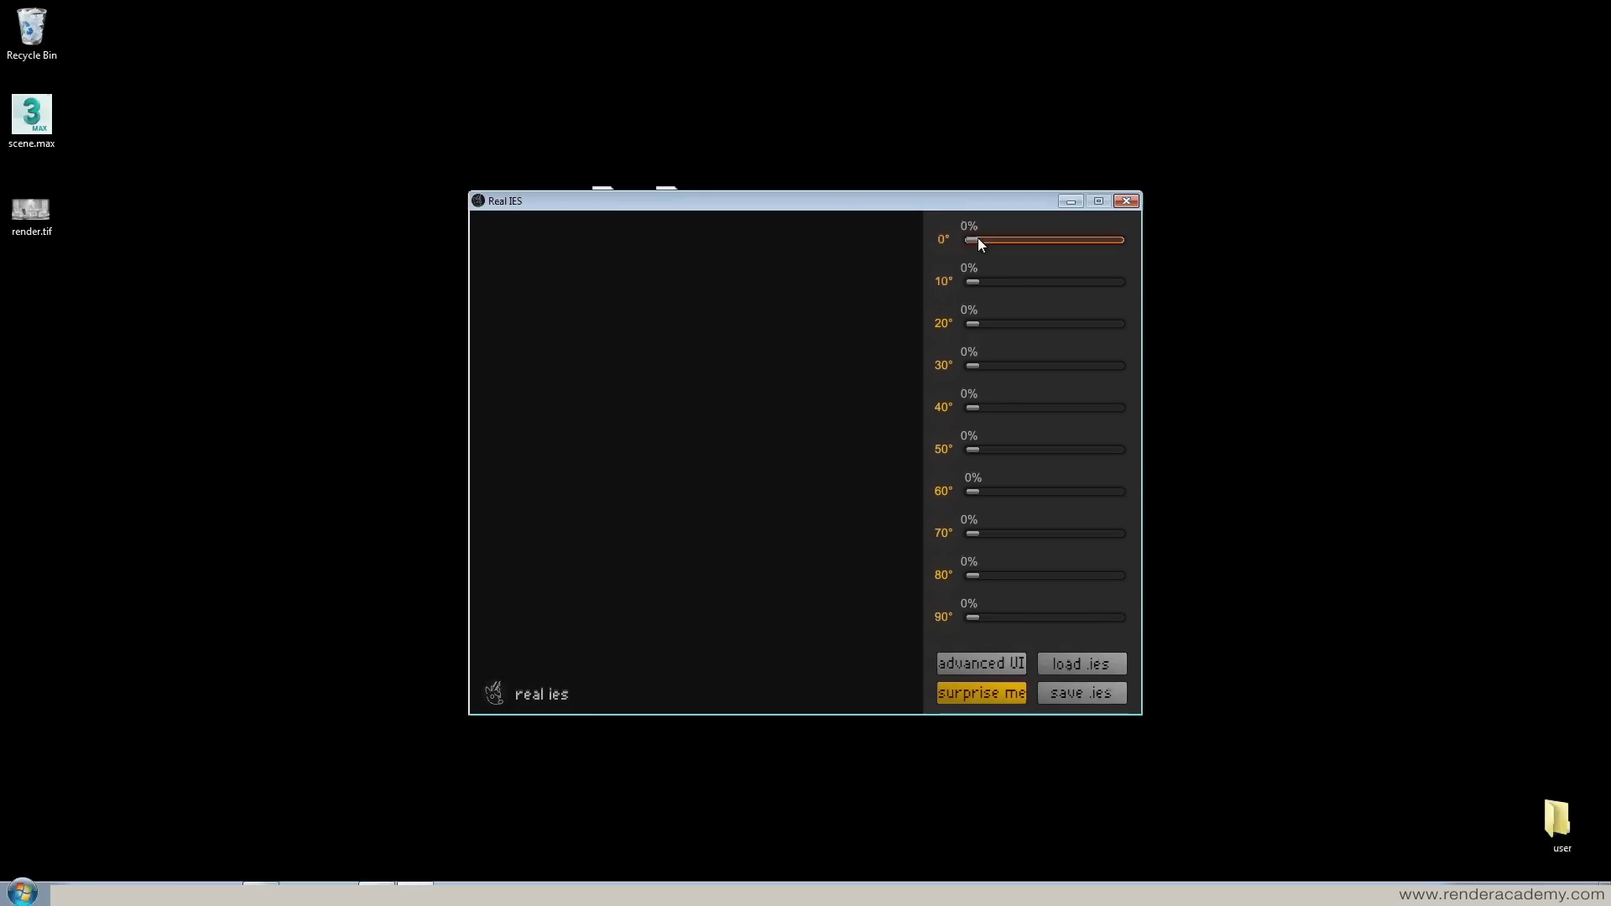
left_click_drag(1089, 245, 1106, 240)
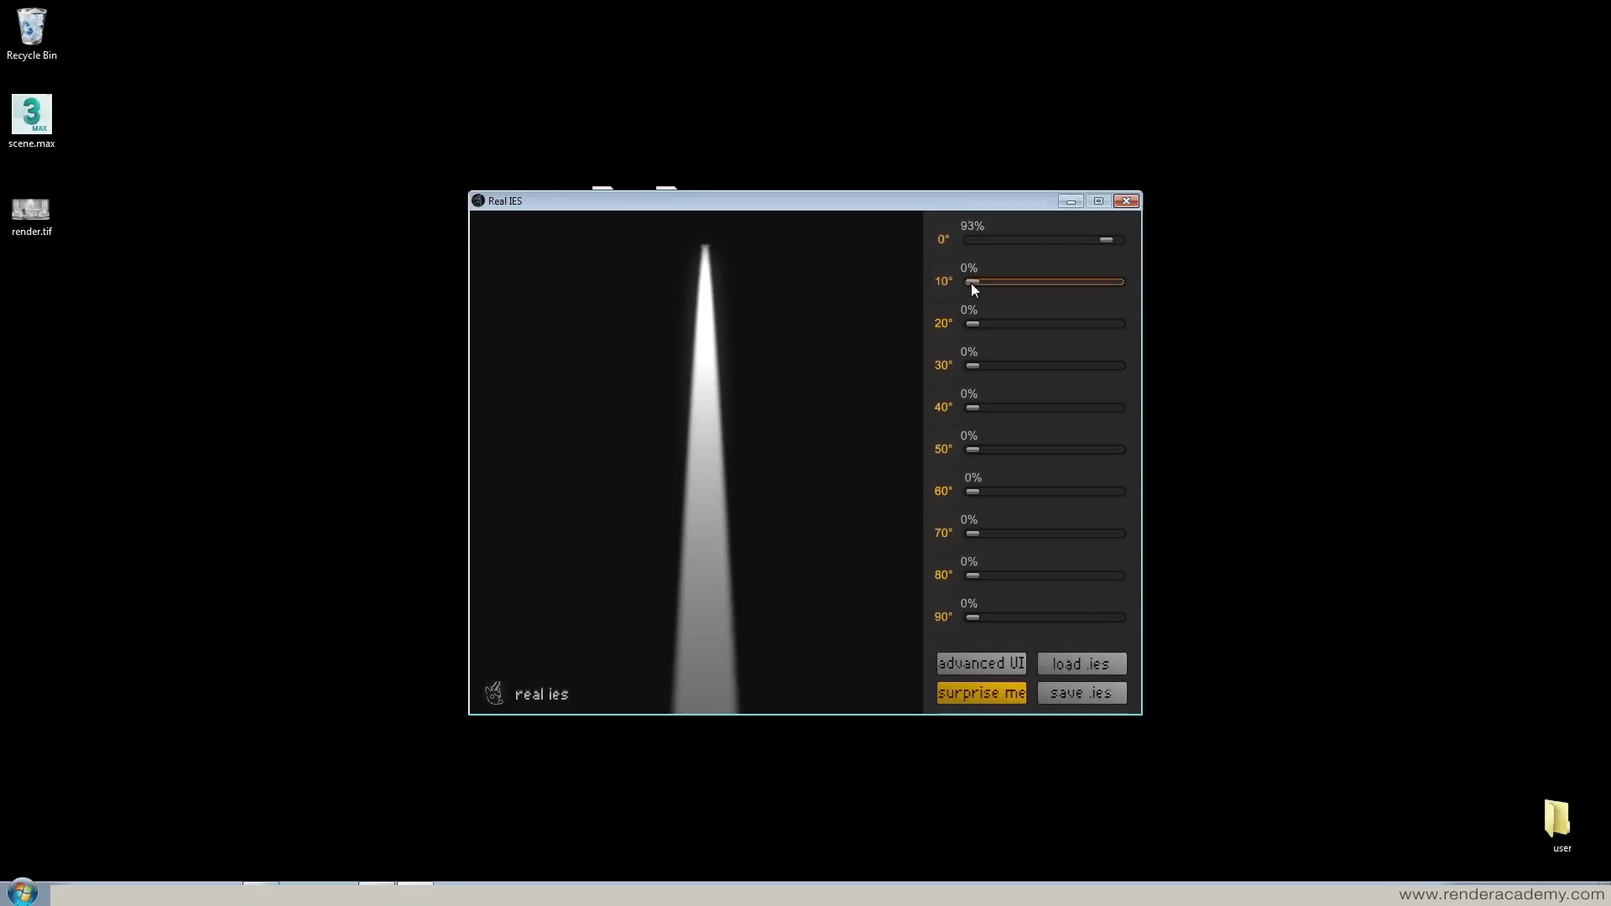
left_click_drag(971, 283, 1082, 282)
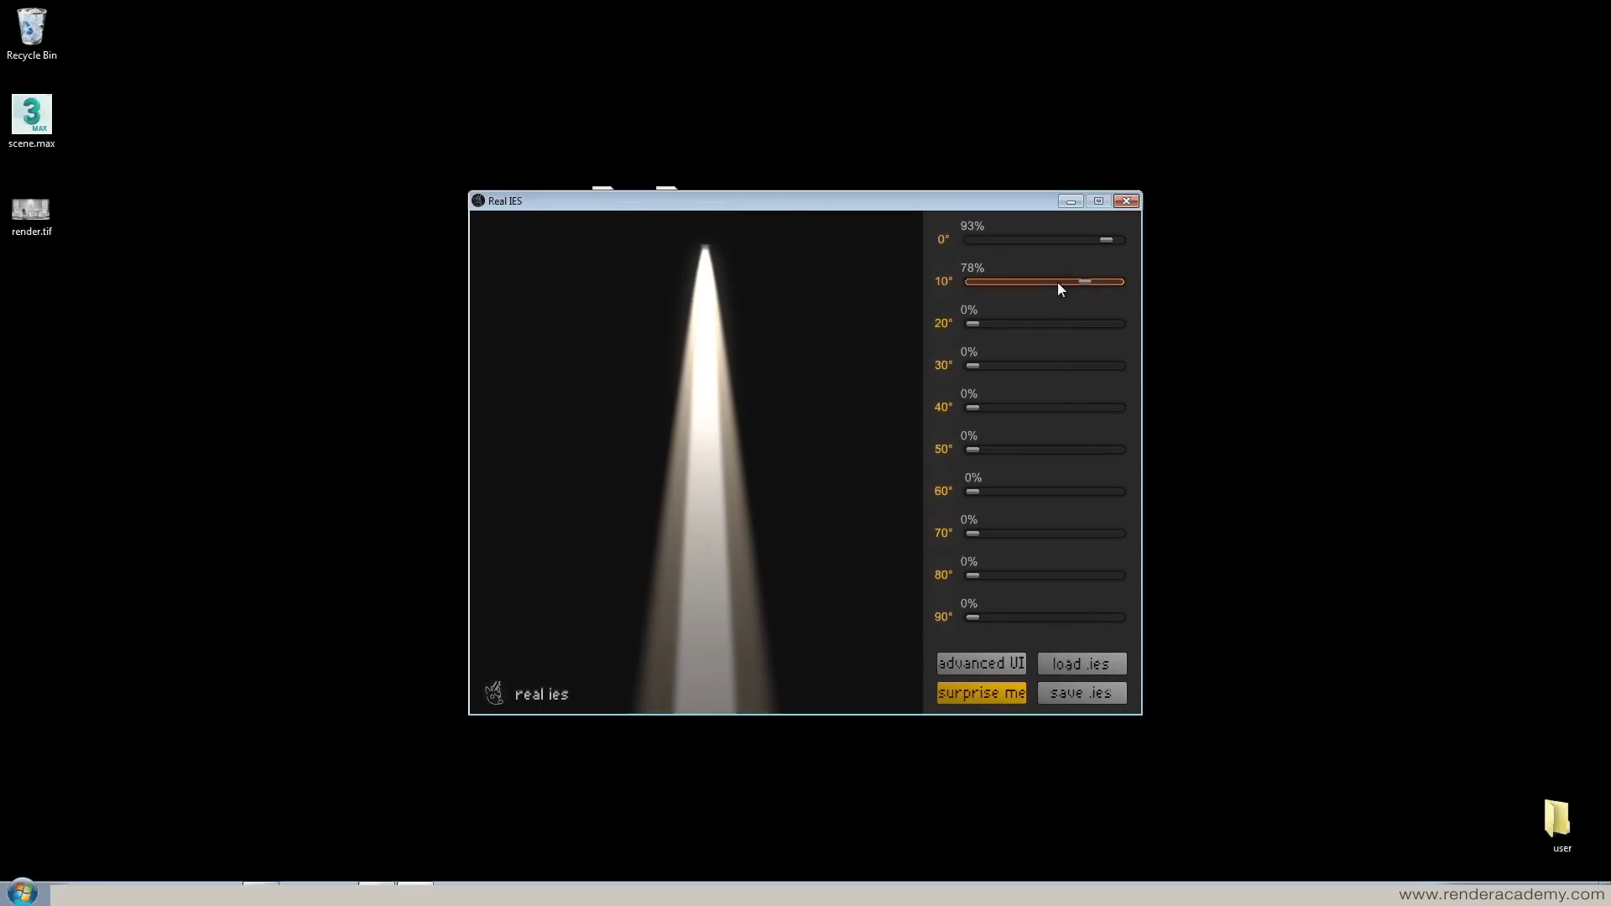
left_click_drag(1080, 284, 974, 282)
left_click_drag(1106, 240, 973, 241)
Set 70° to 84%, 80° to 56%, 10° to 73% and 20° to 54%
left_click_drag(971, 534, 1101, 536)
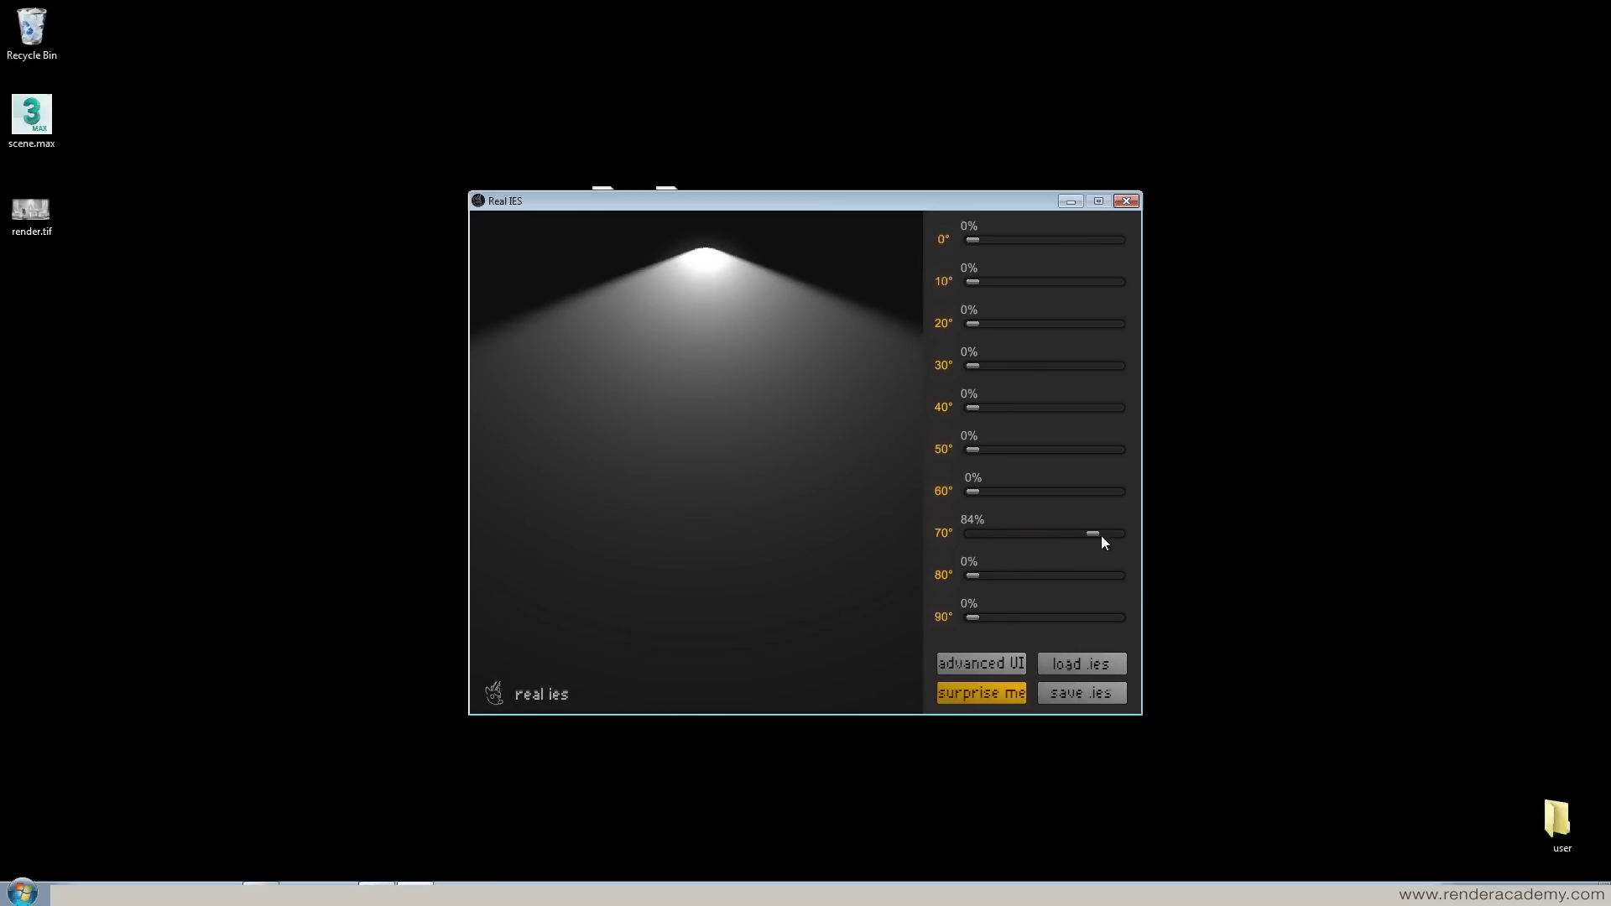
left_click_drag(984, 574, 1043, 575)
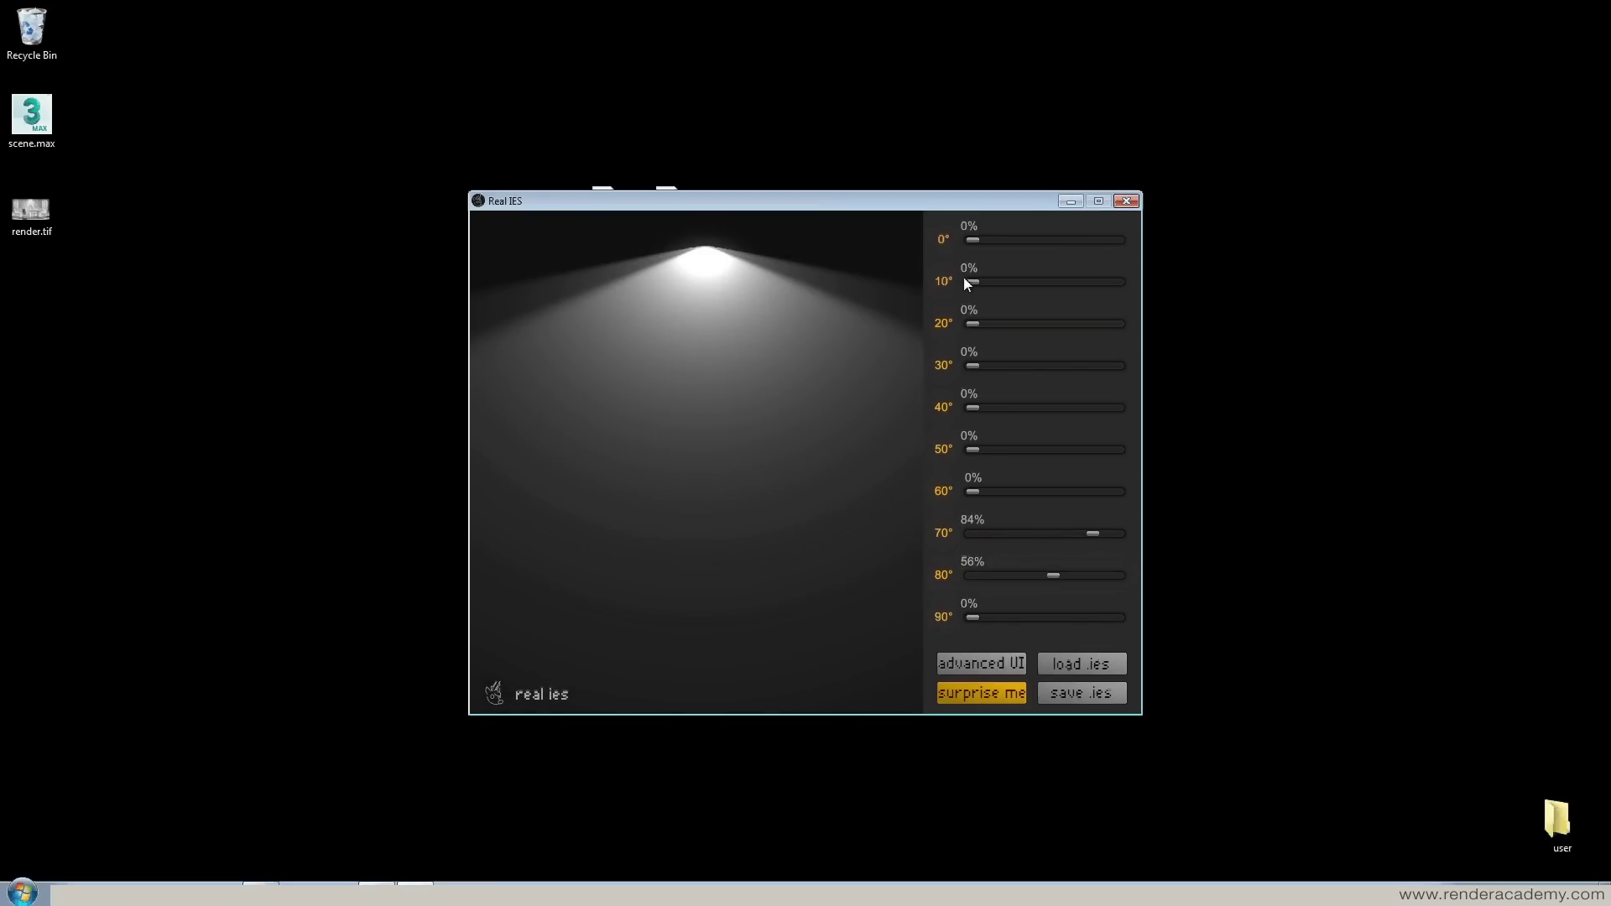
left_click_drag(972, 282, 1078, 283)
left_click_drag(974, 324, 1049, 324)
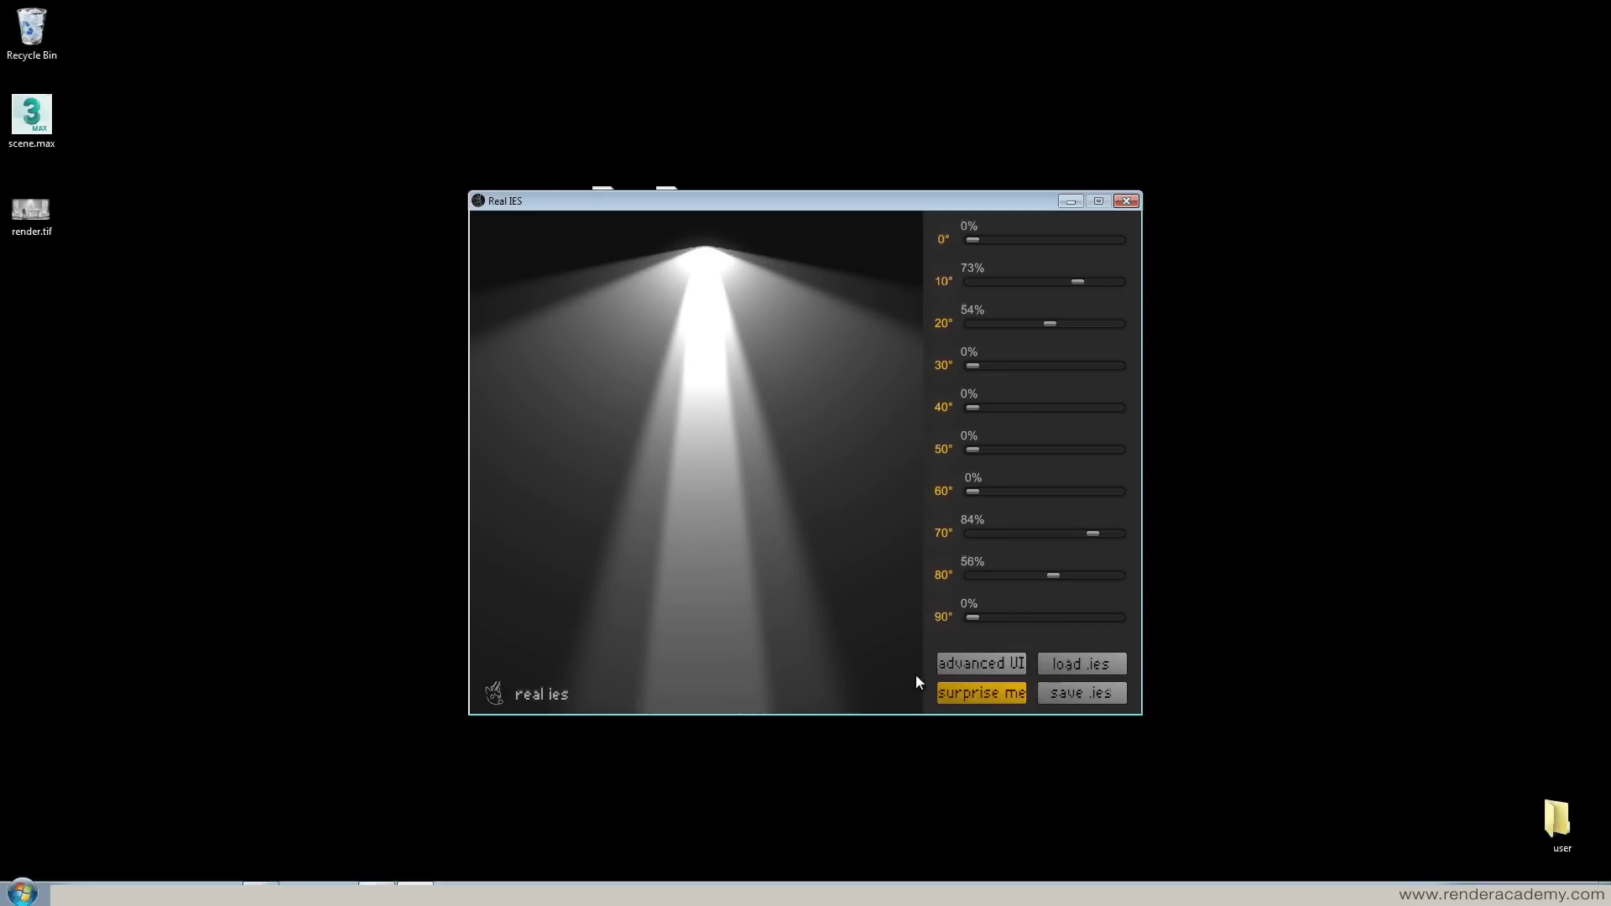
Randomise profiles with 'surprise me' until 10° is 89% and 40° 95%, then set 90° to 0%
left_click(993, 693)
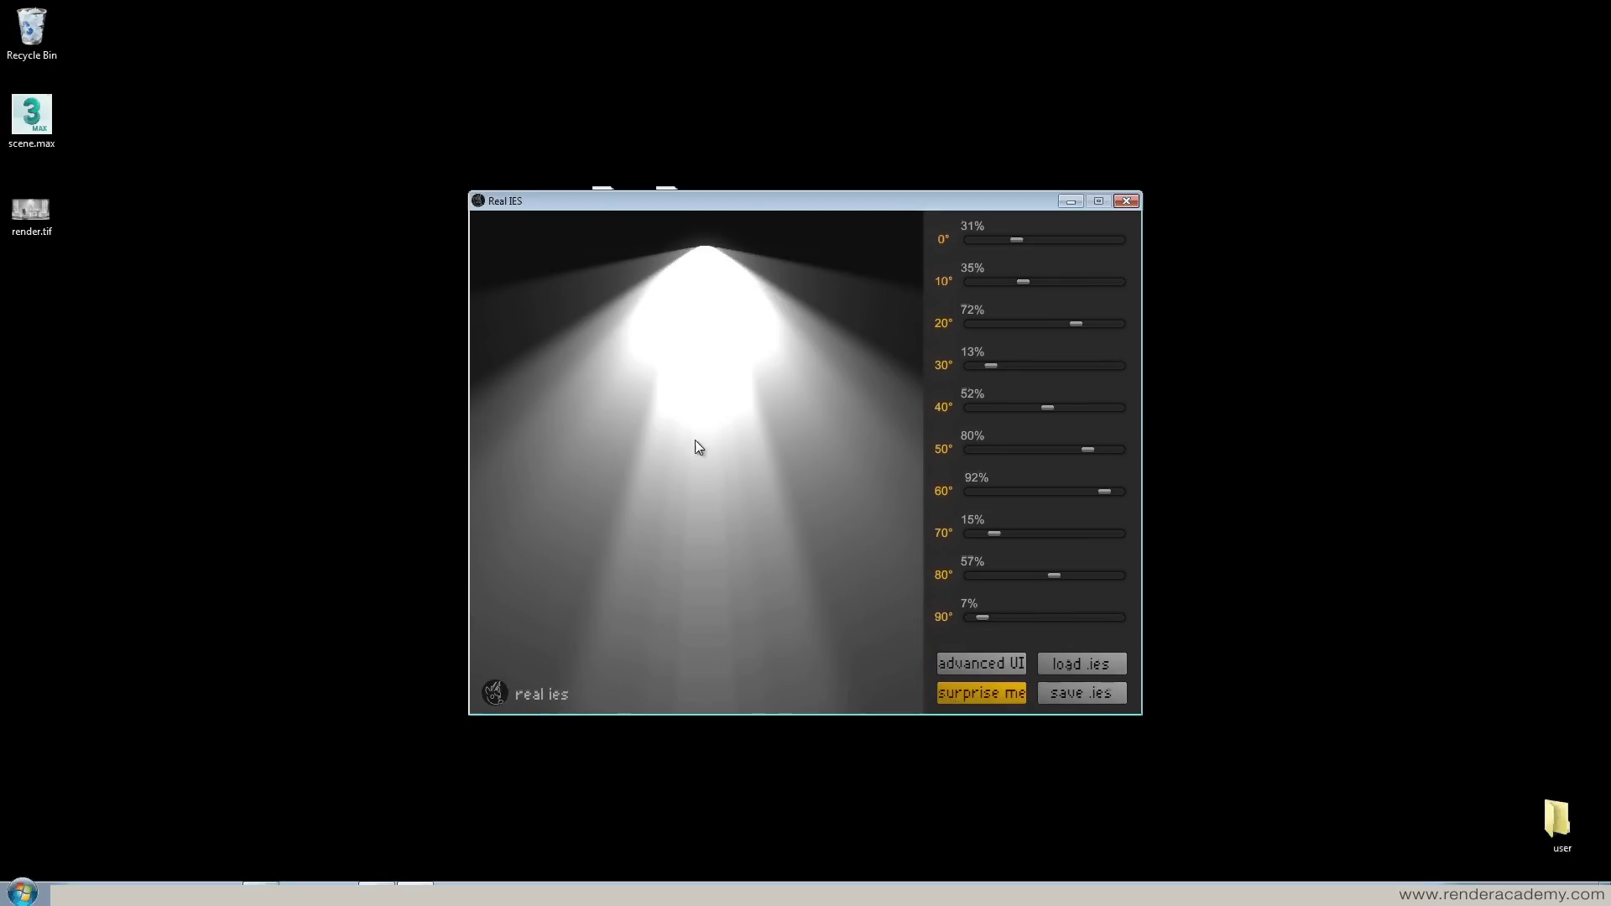
left_click(994, 700)
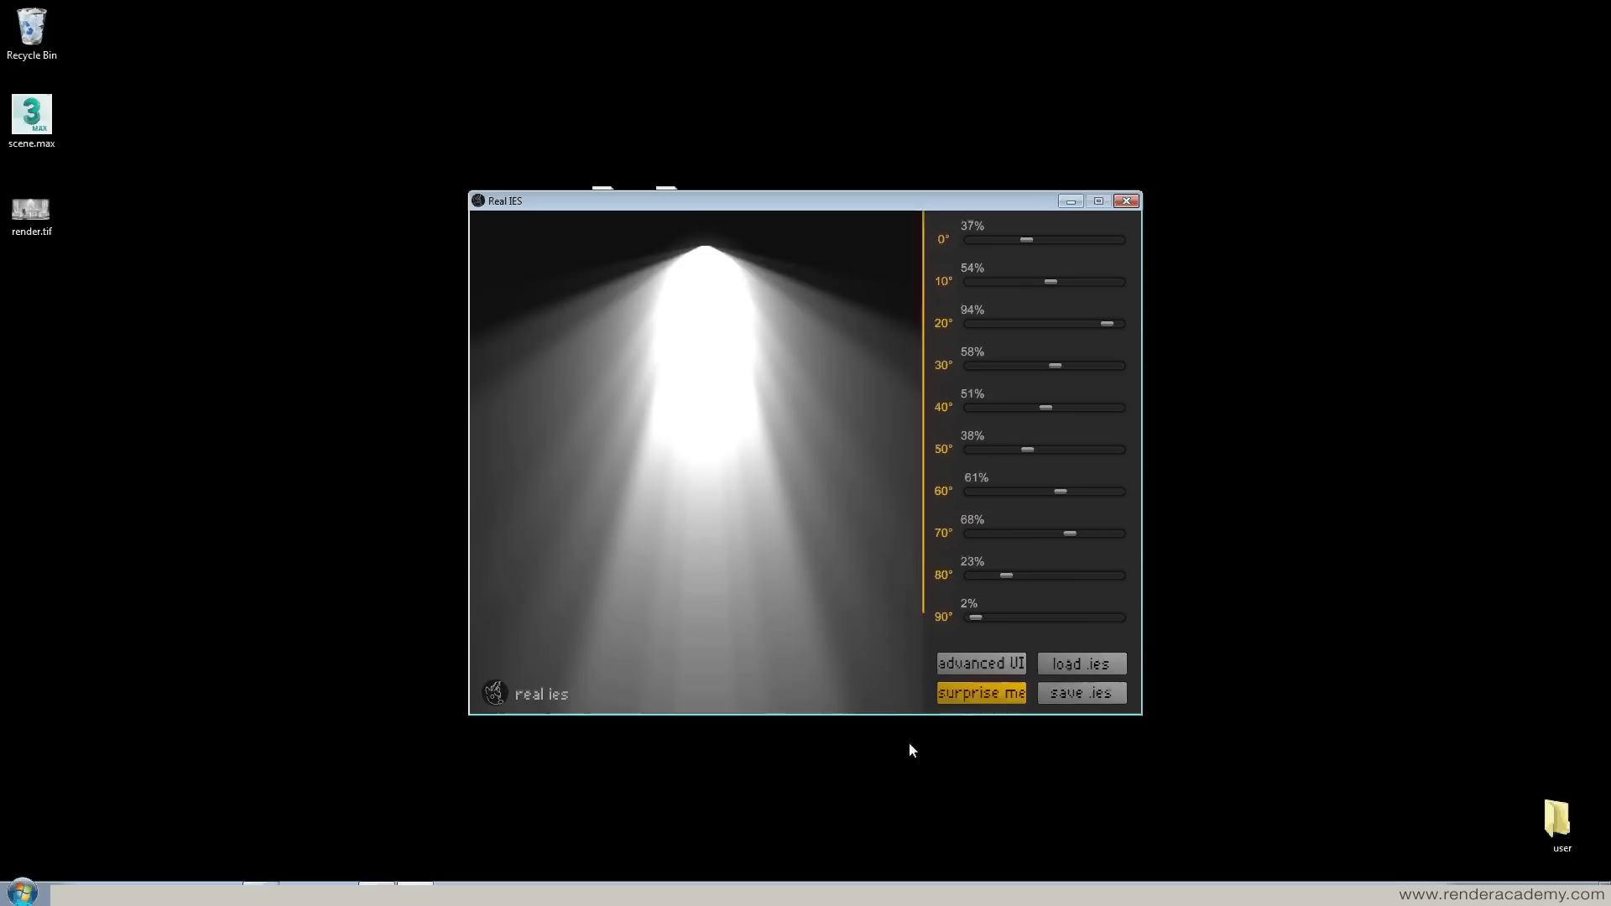
left_click(977, 701)
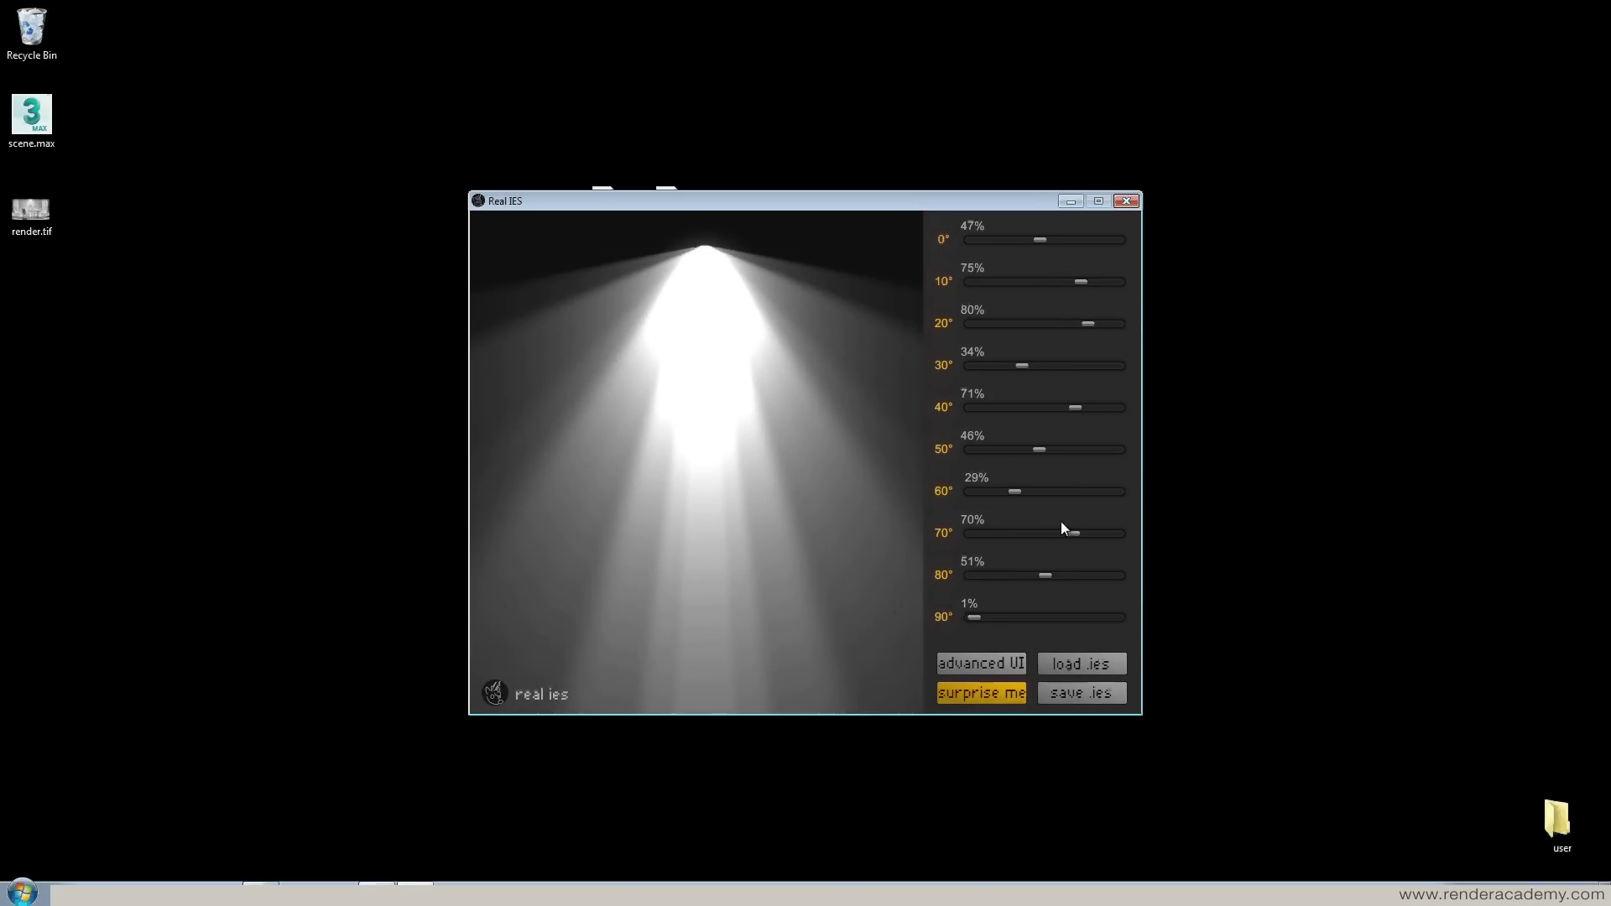
left_click(1045, 575)
left_click(969, 617)
left_click(998, 696)
left_click(1000, 693)
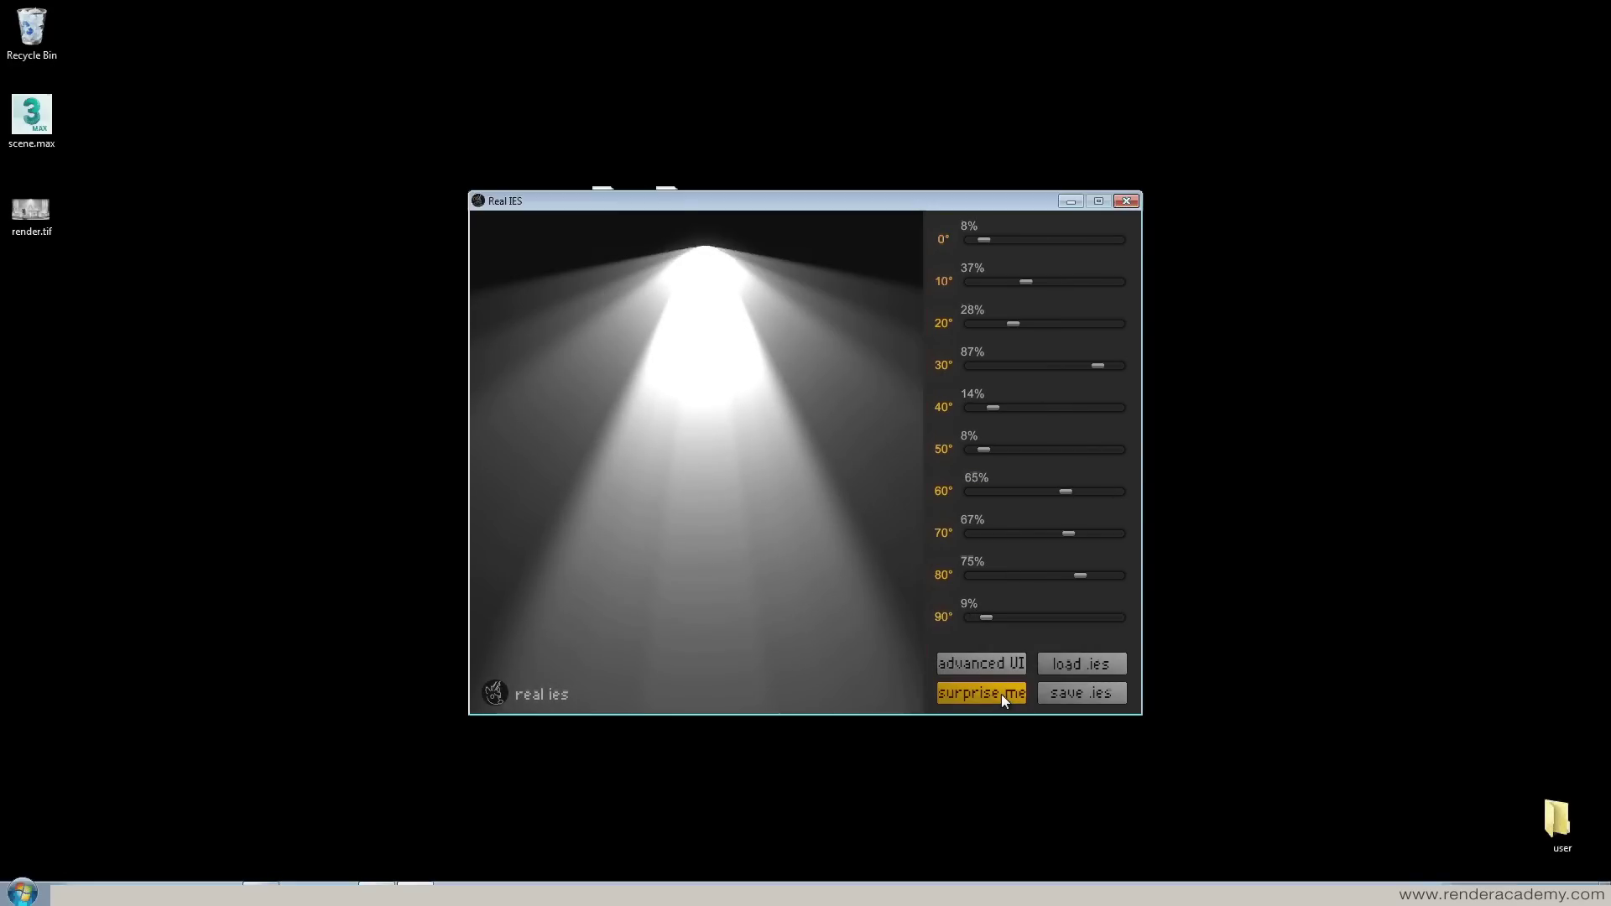
left_click(989, 694)
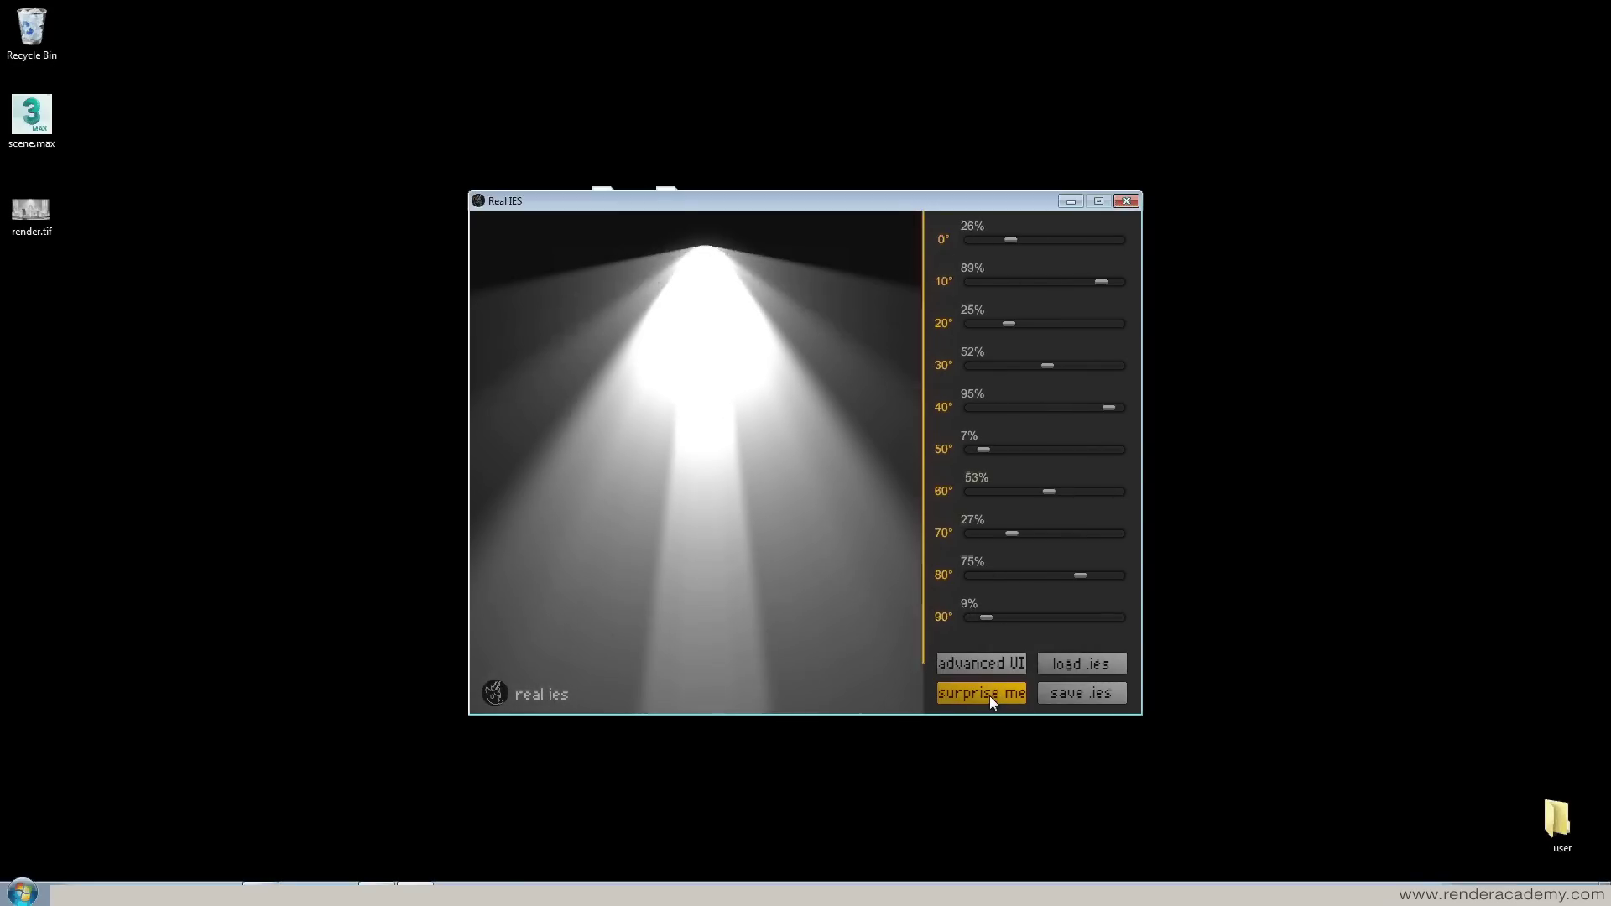
left_click_drag(980, 618, 1174, 617)
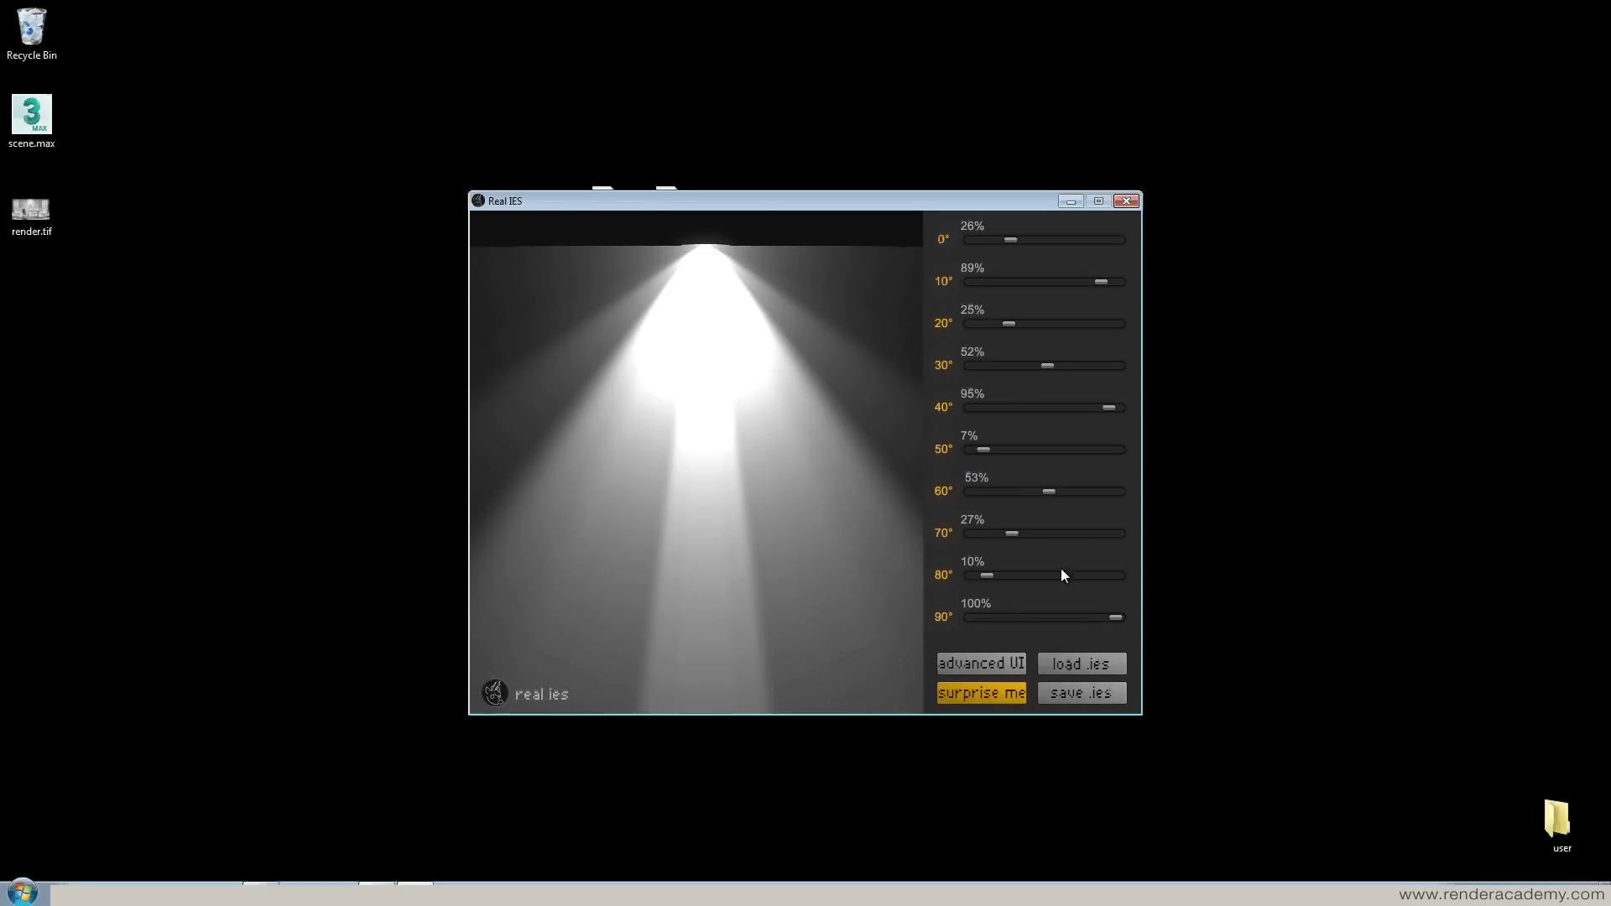
left_click_drag(983, 616, 1201, 611)
left_click_drag(1100, 618, 820, 655)
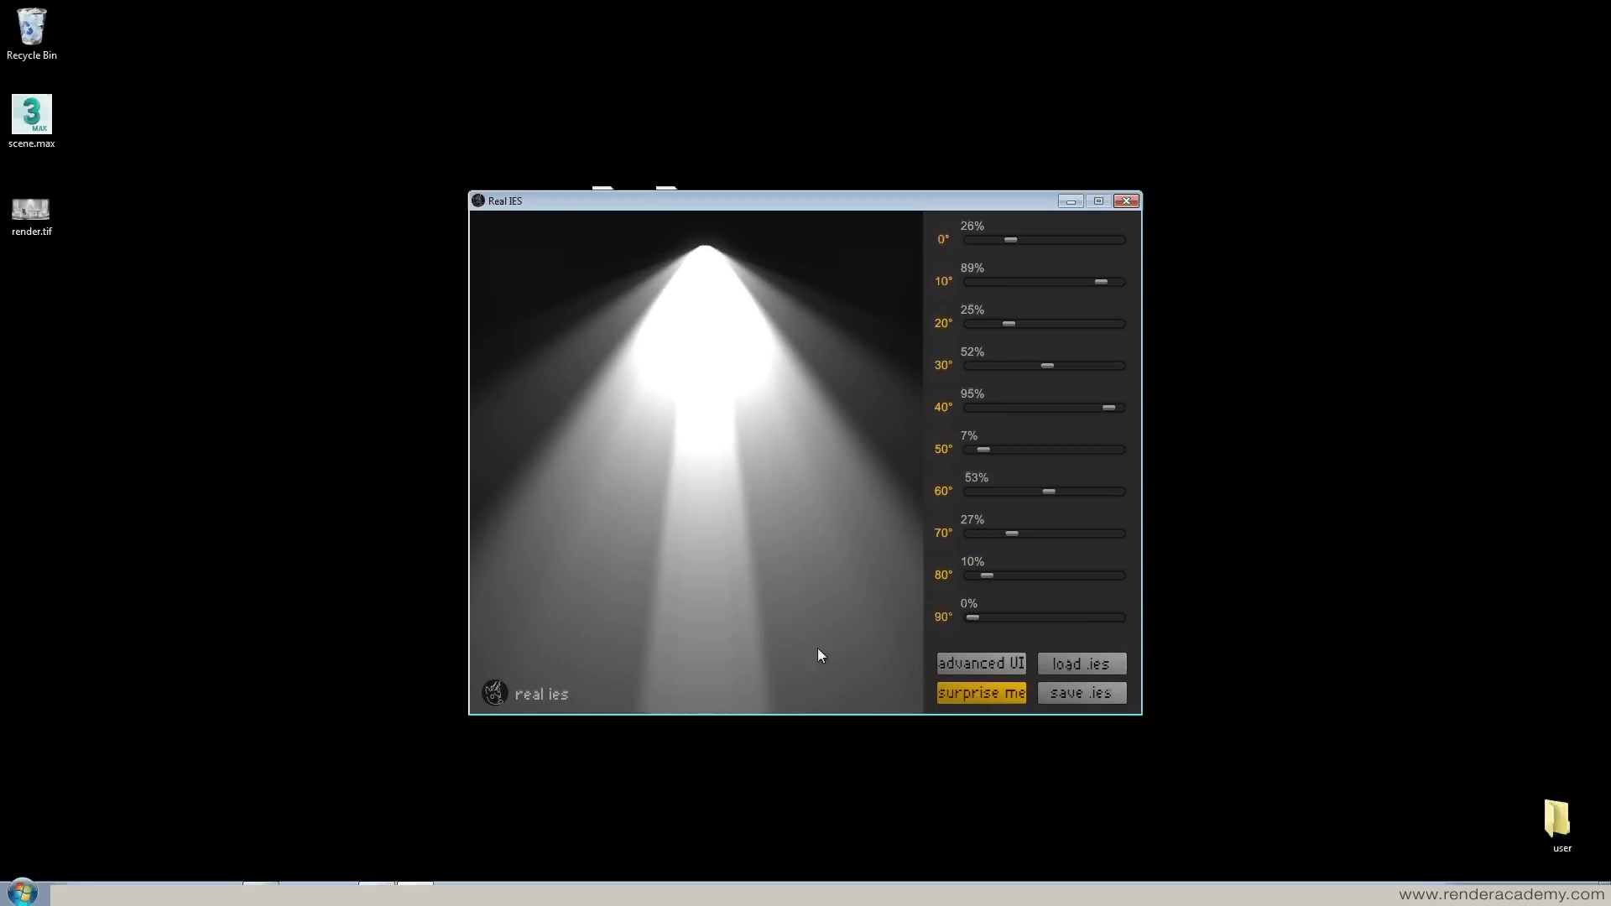
Show the advanced UI and enter a luminous flux of 750 lm
left_click(981, 663)
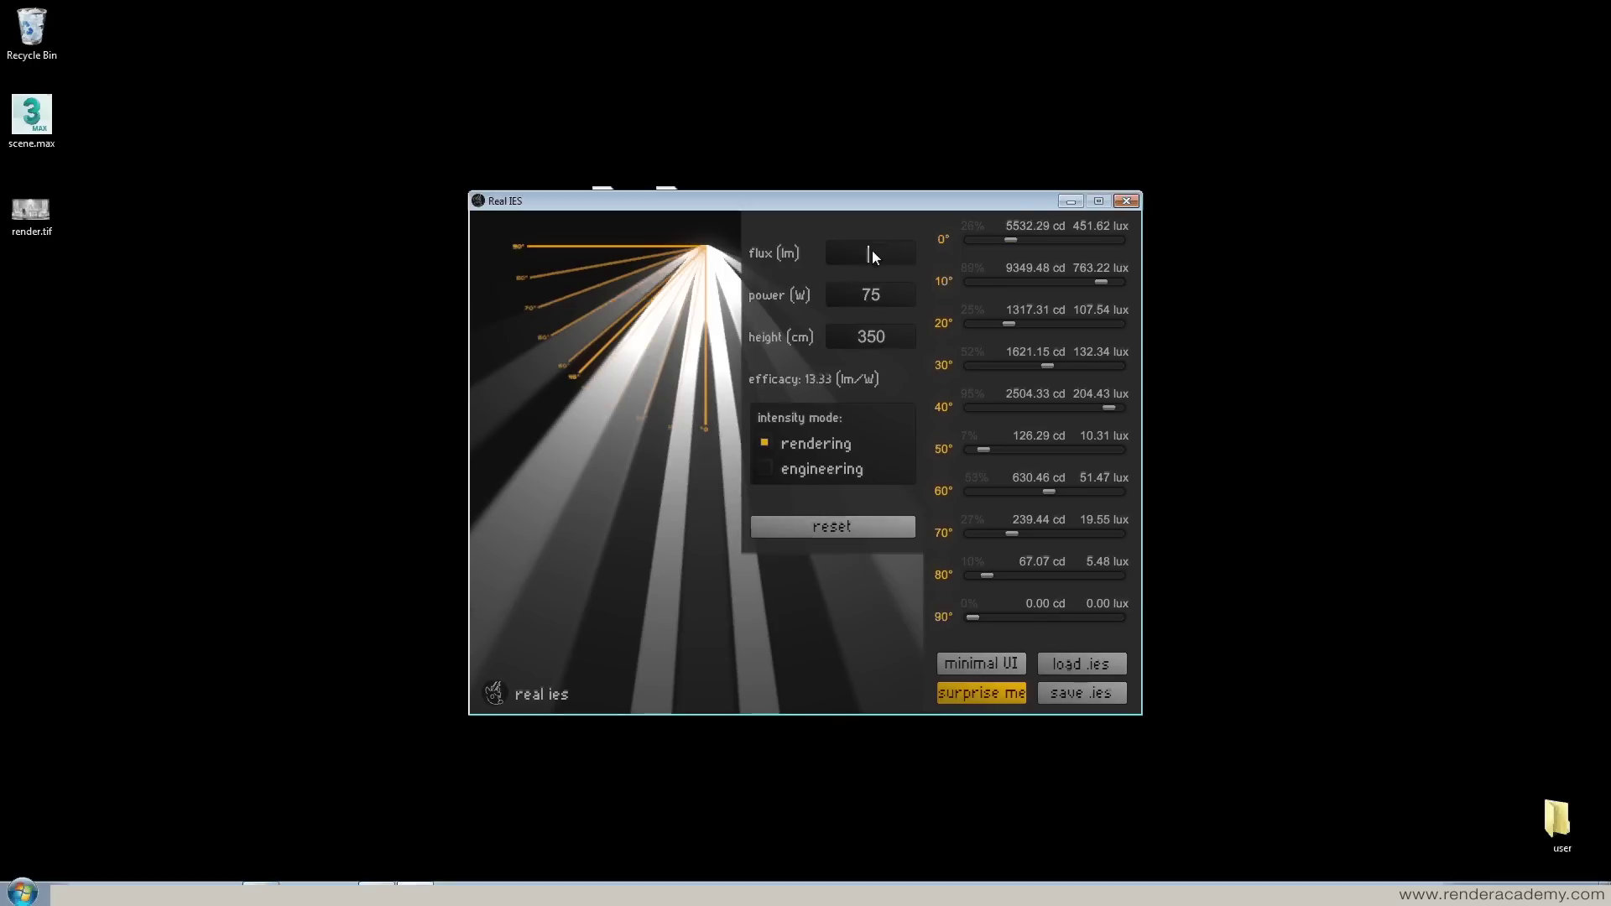
type("750")
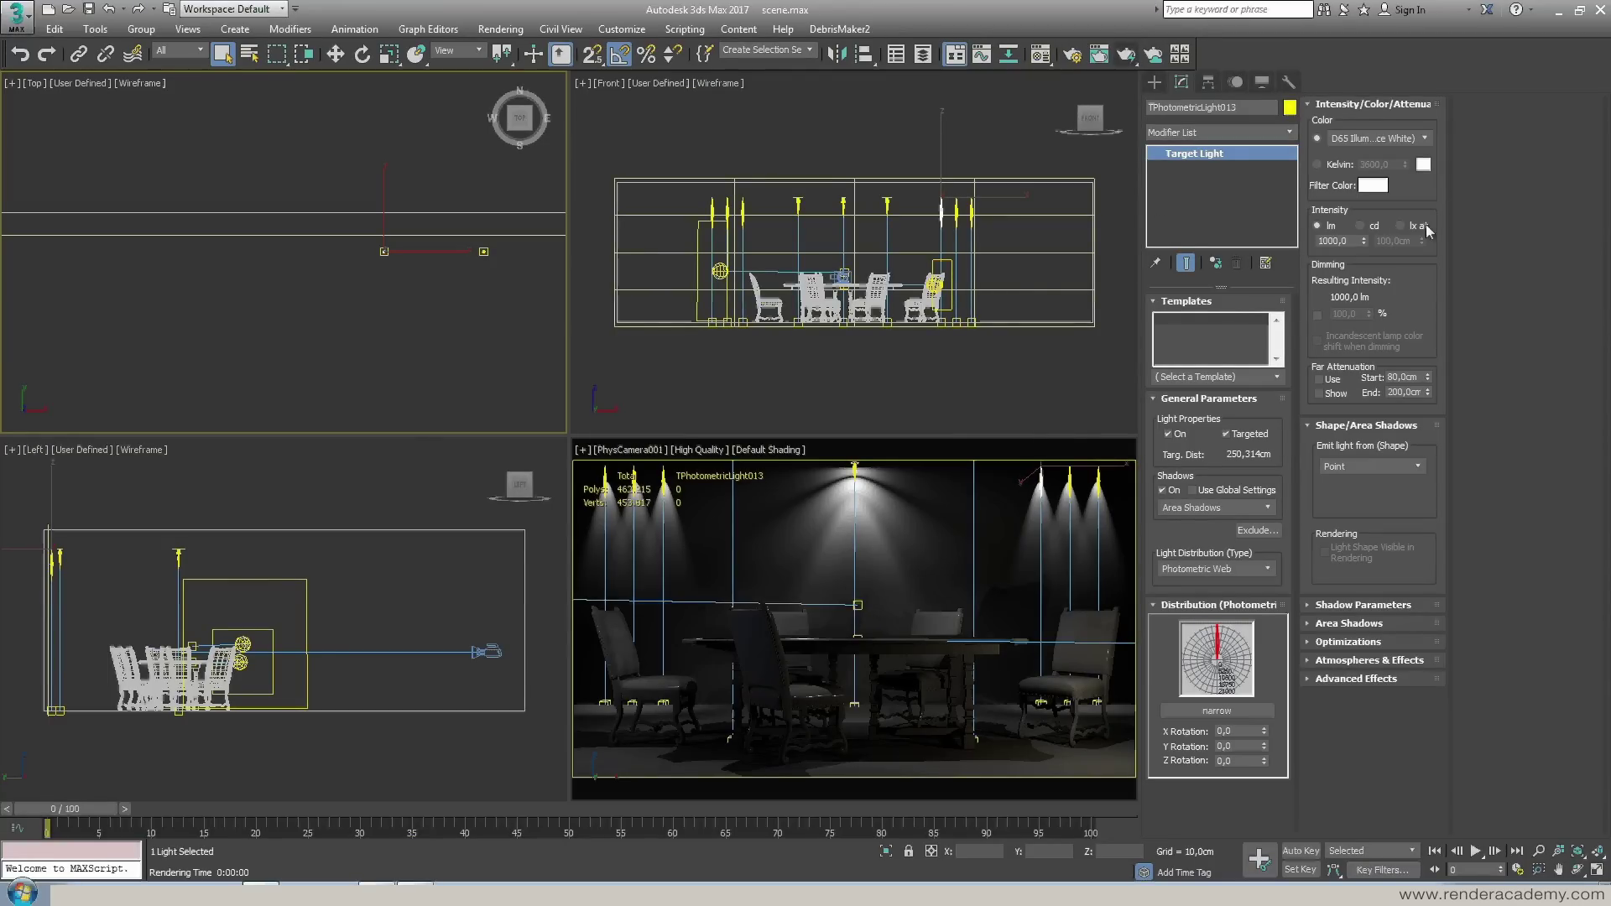
Save the Real IES profile as an IES file in the Desktop folder
double_click(1332, 240)
left_click(428, 889)
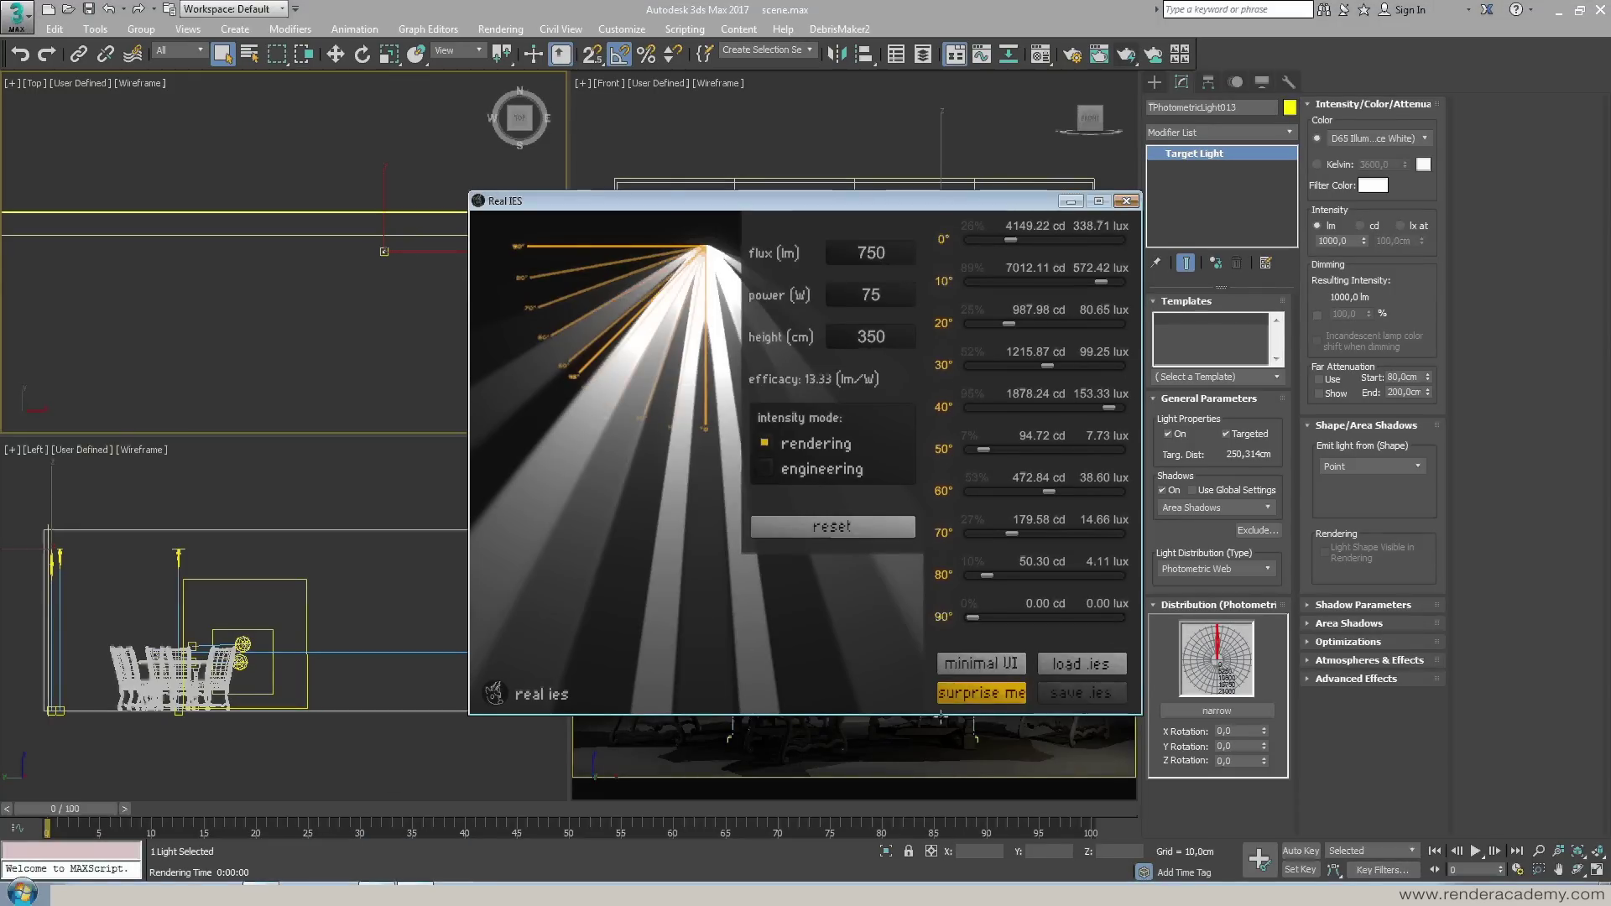
left_click(1081, 693)
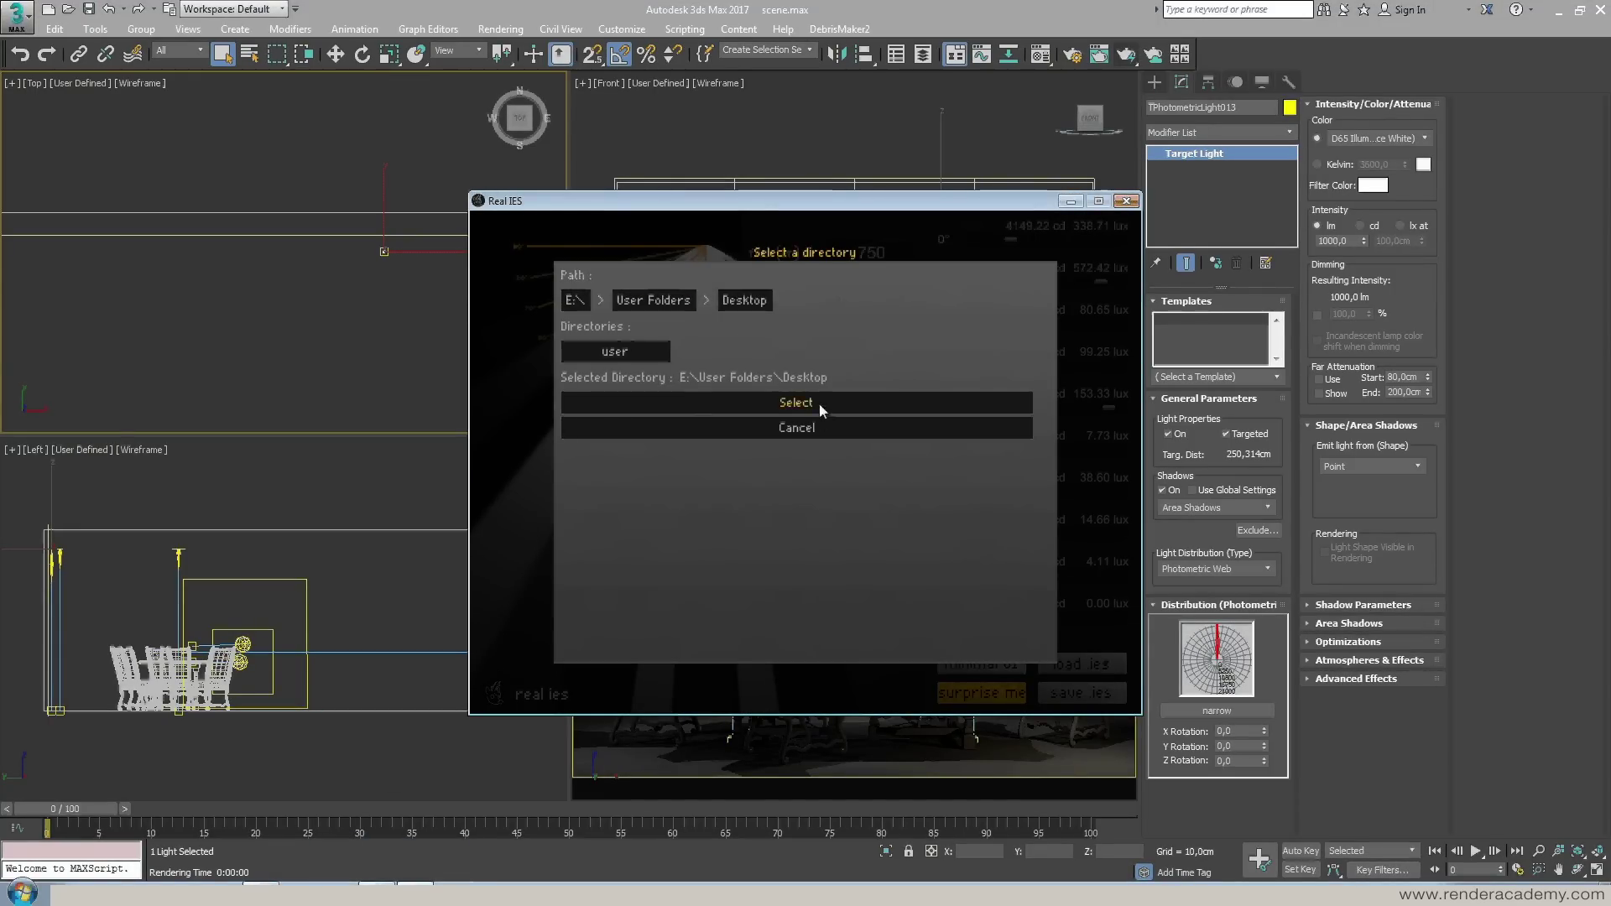
left_click(796, 403)
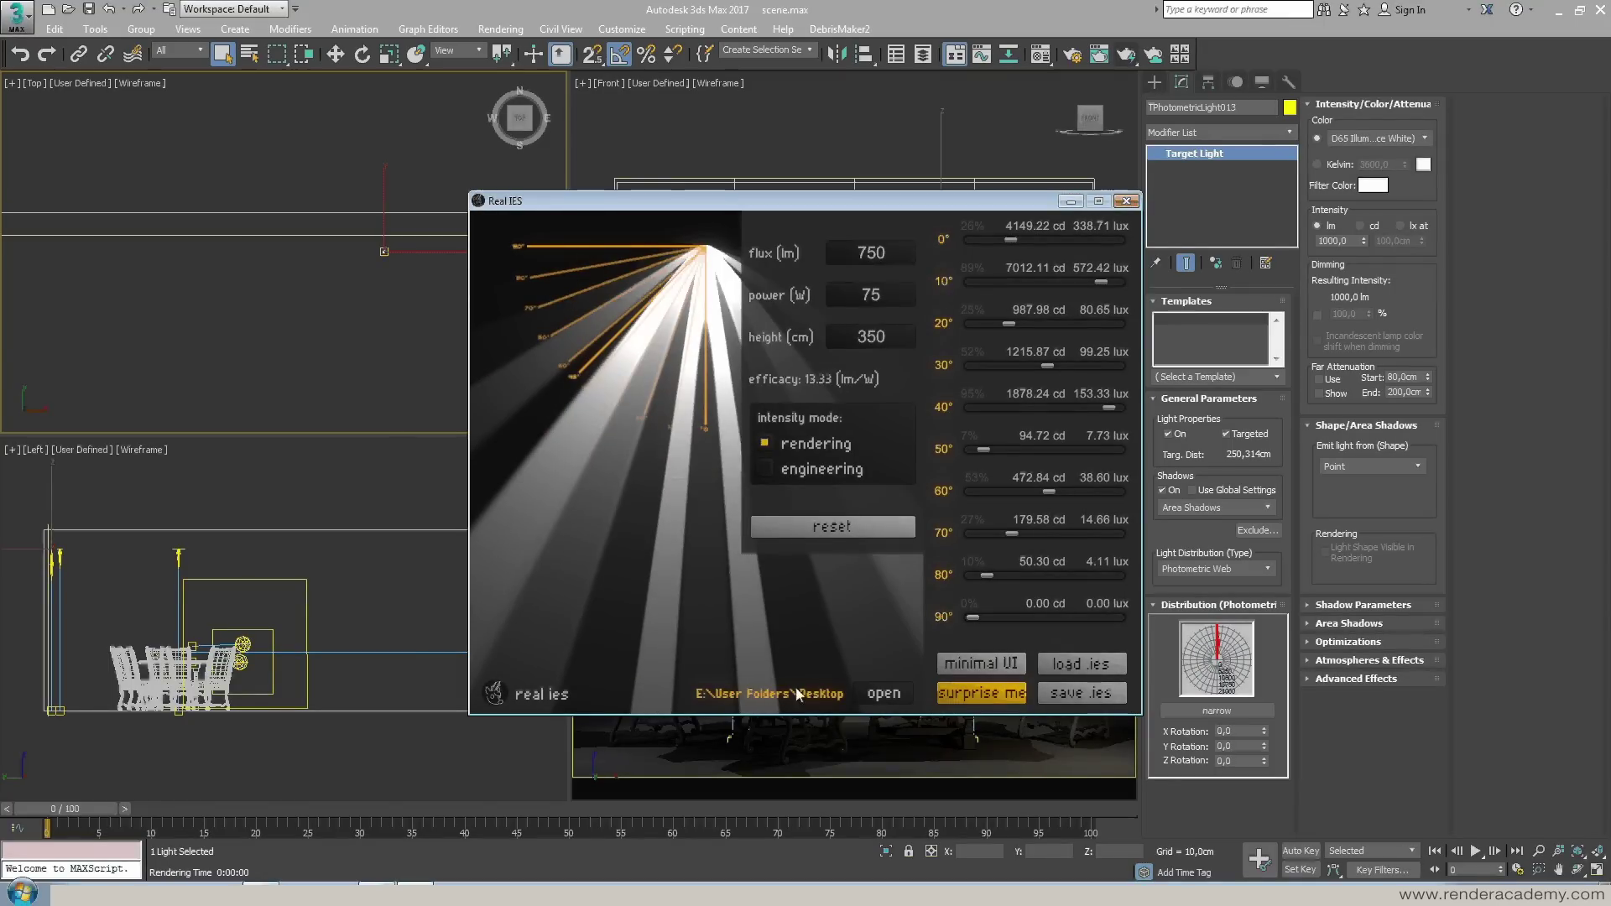
Open the Desktop folder, check the 398-byte Real_IES.ies file, and close the window
left_click(882, 694)
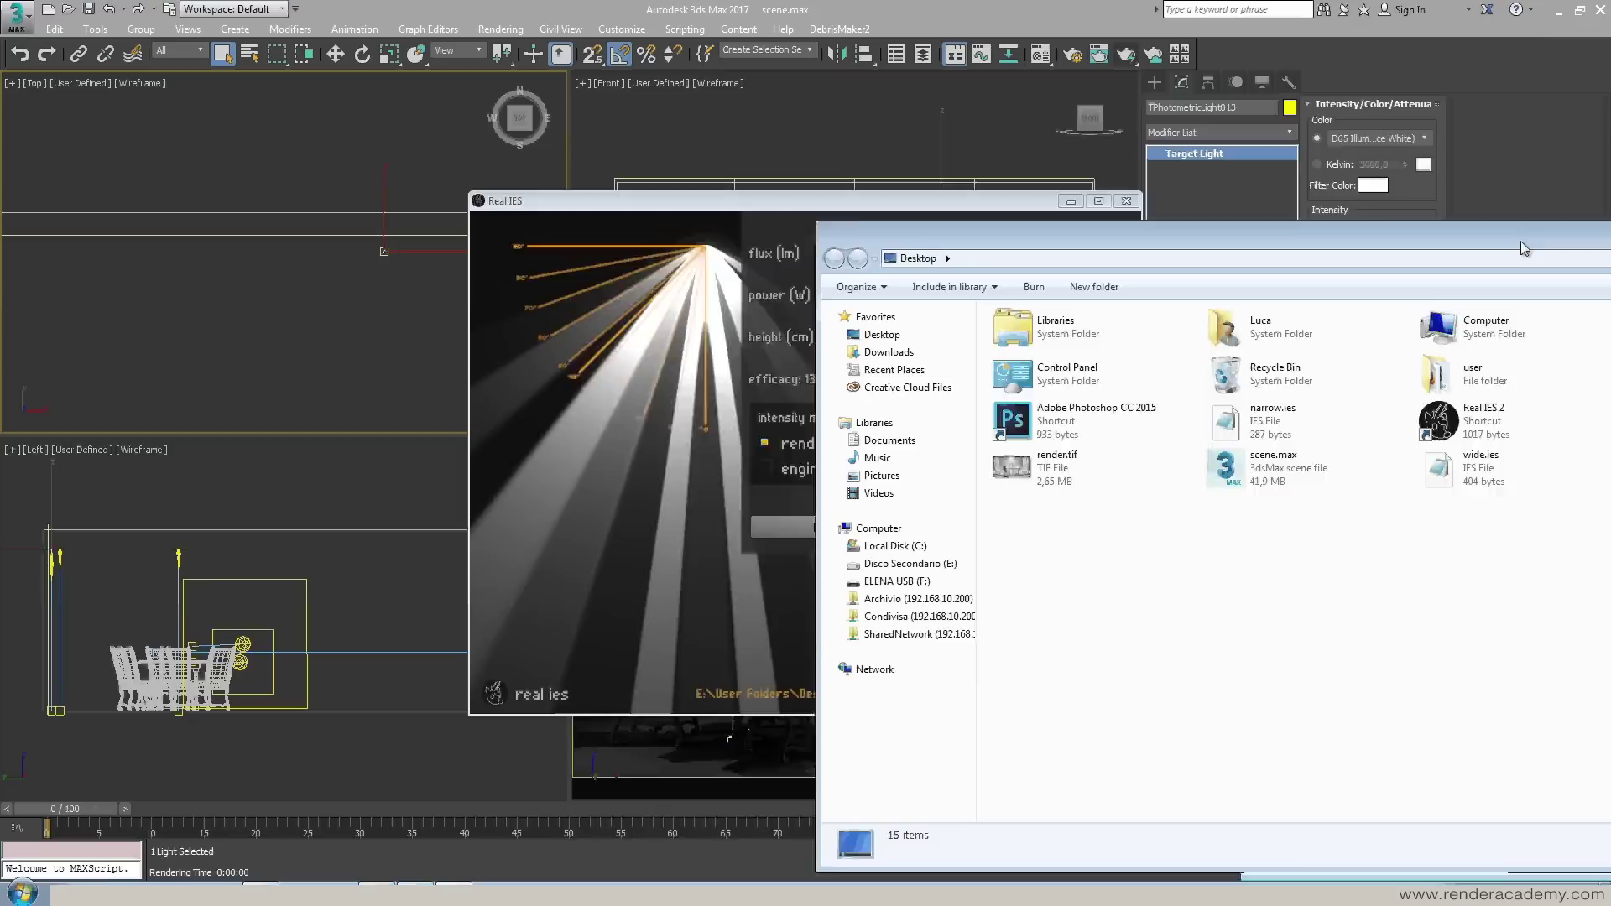
left_click_drag(1561, 239, 883, 138)
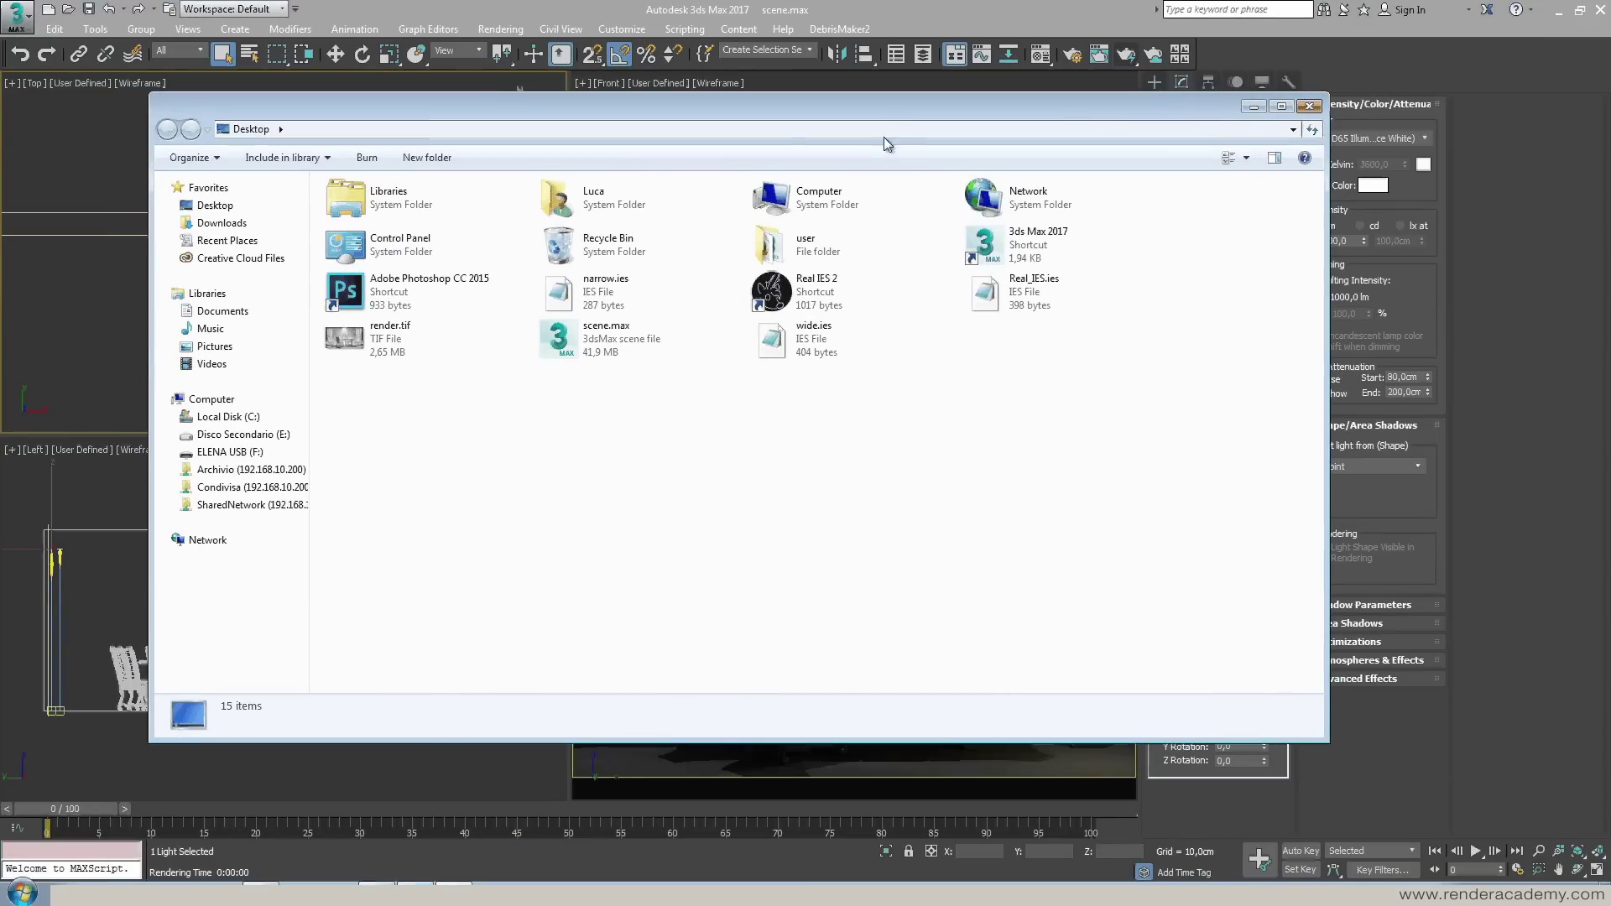
left_click(1017, 293)
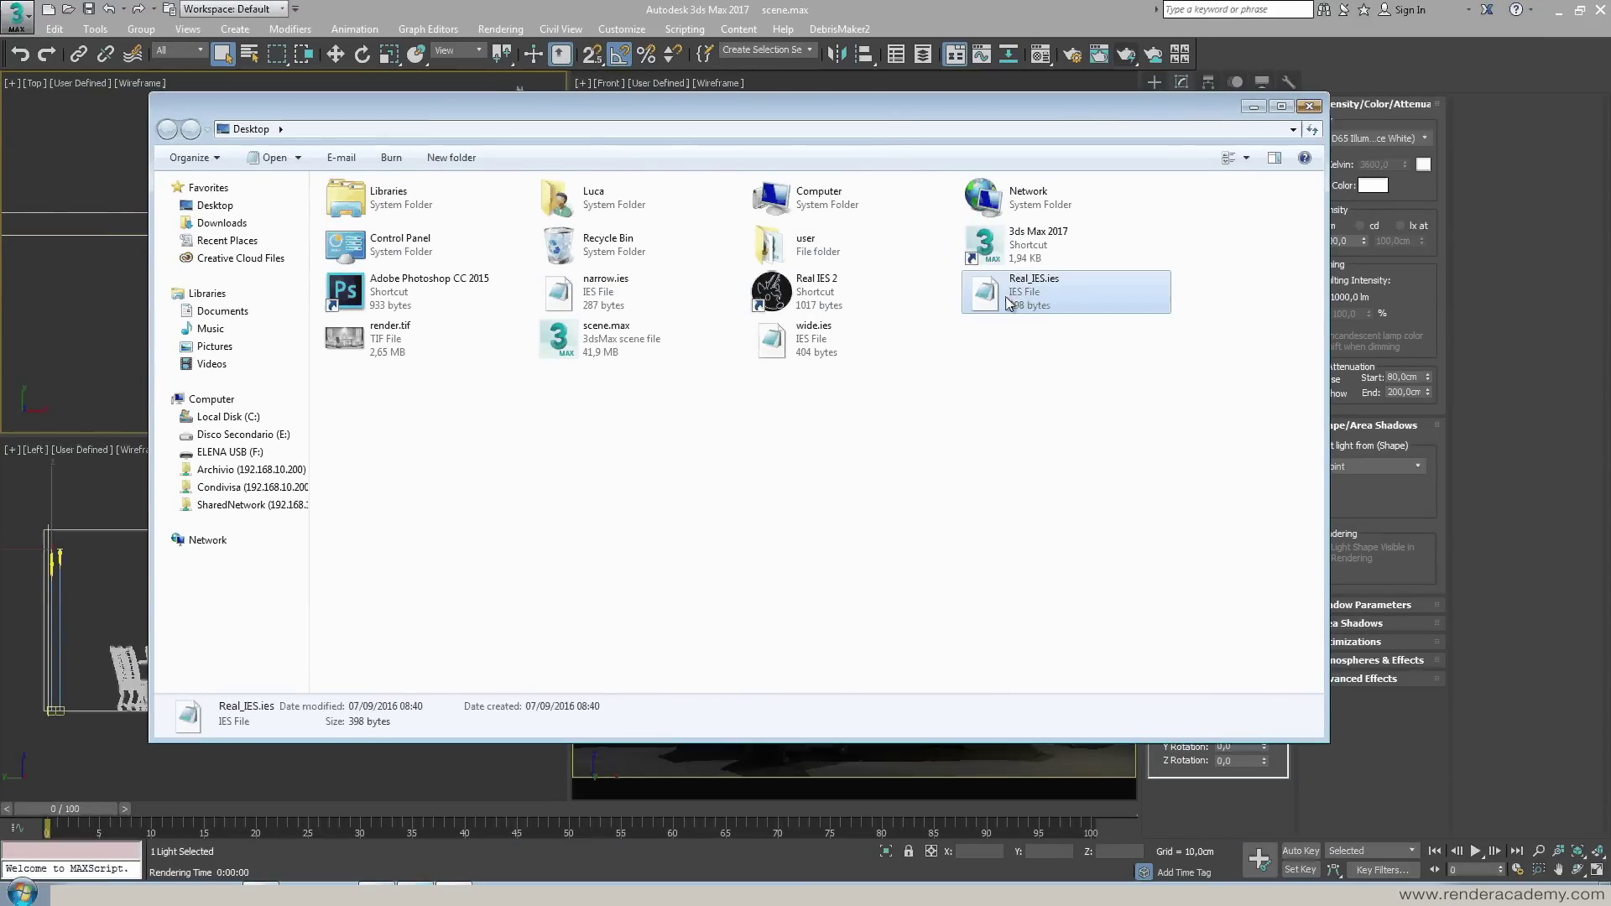
left_click(1311, 109)
Close the Real IES editor and select, then deselect, TPhotometricLight012 in the Top viewport
left_click(1128, 202)
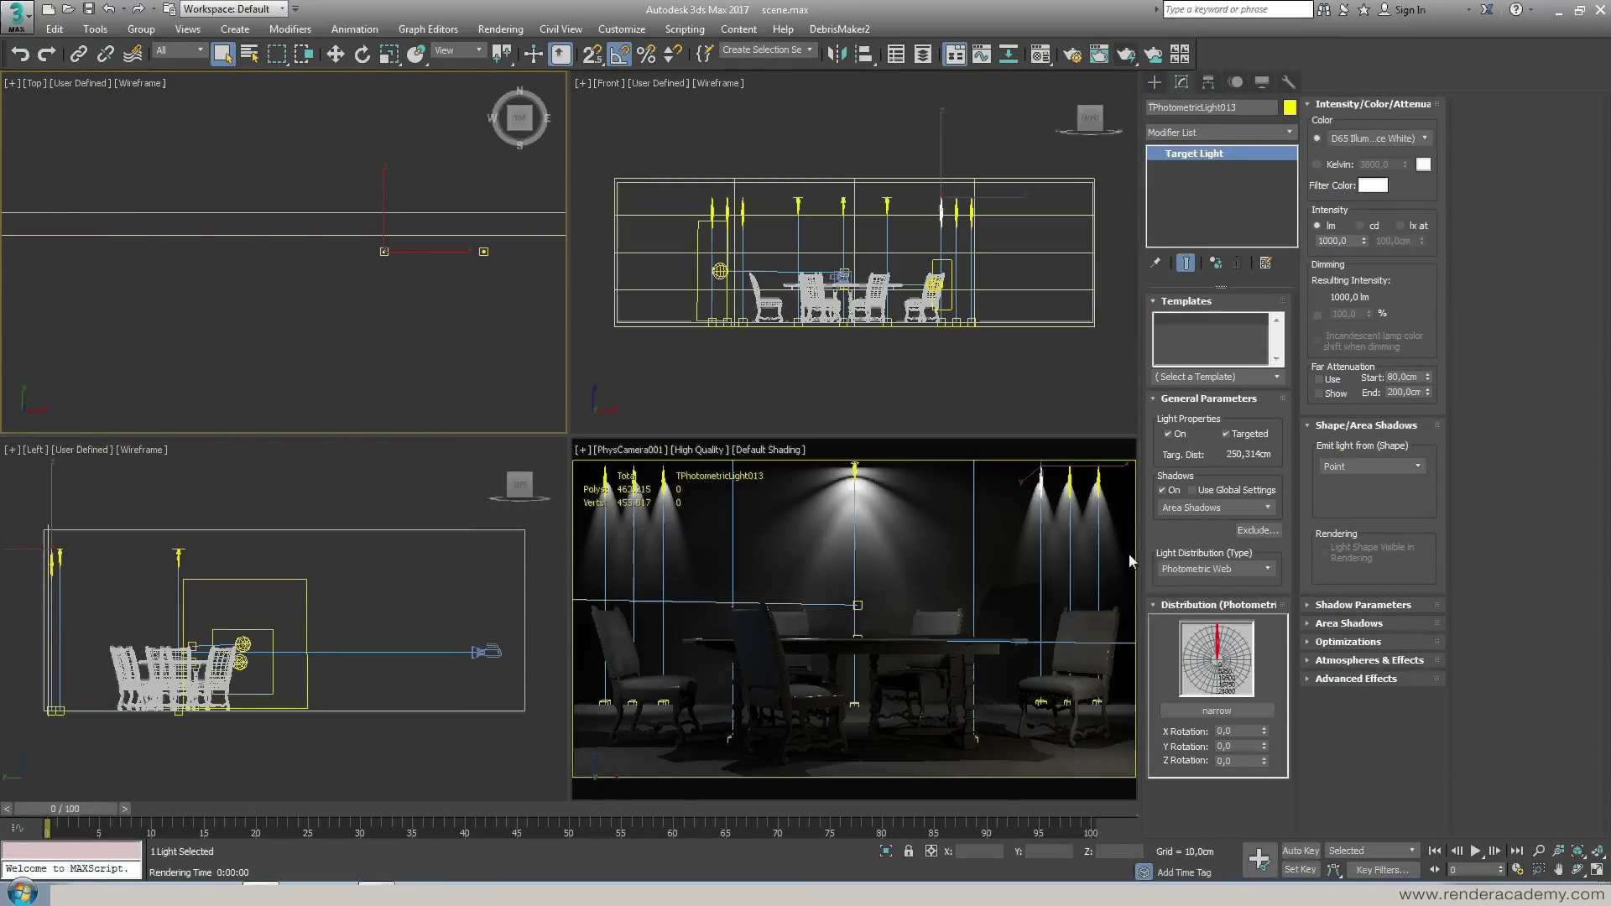
left_click(794, 413)
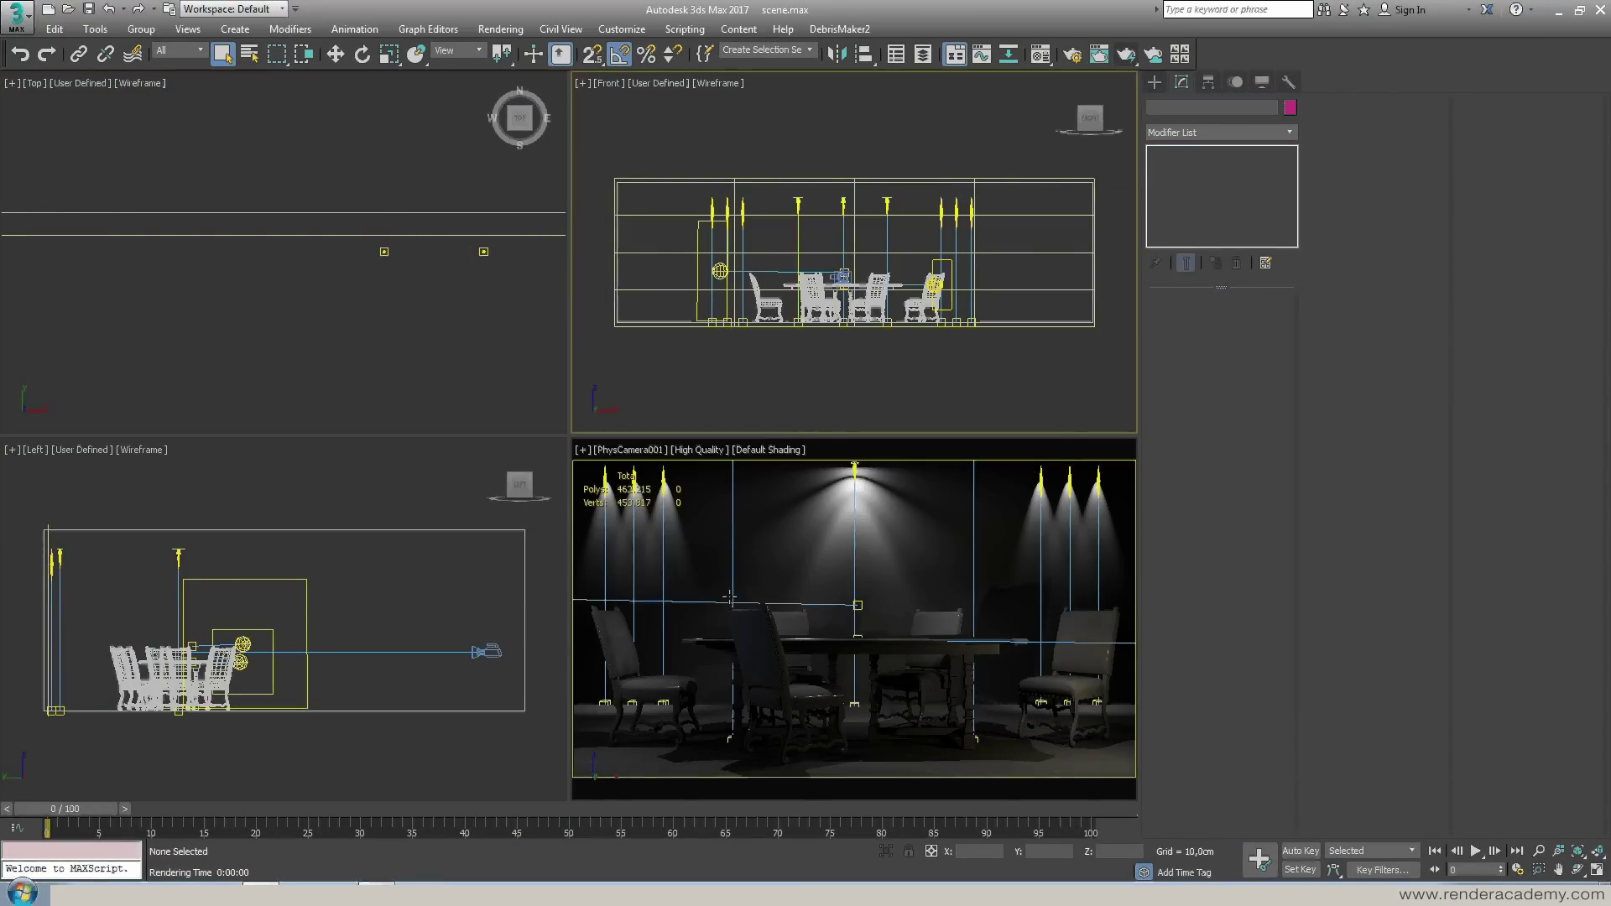
left_click(433, 326)
left_click(484, 251)
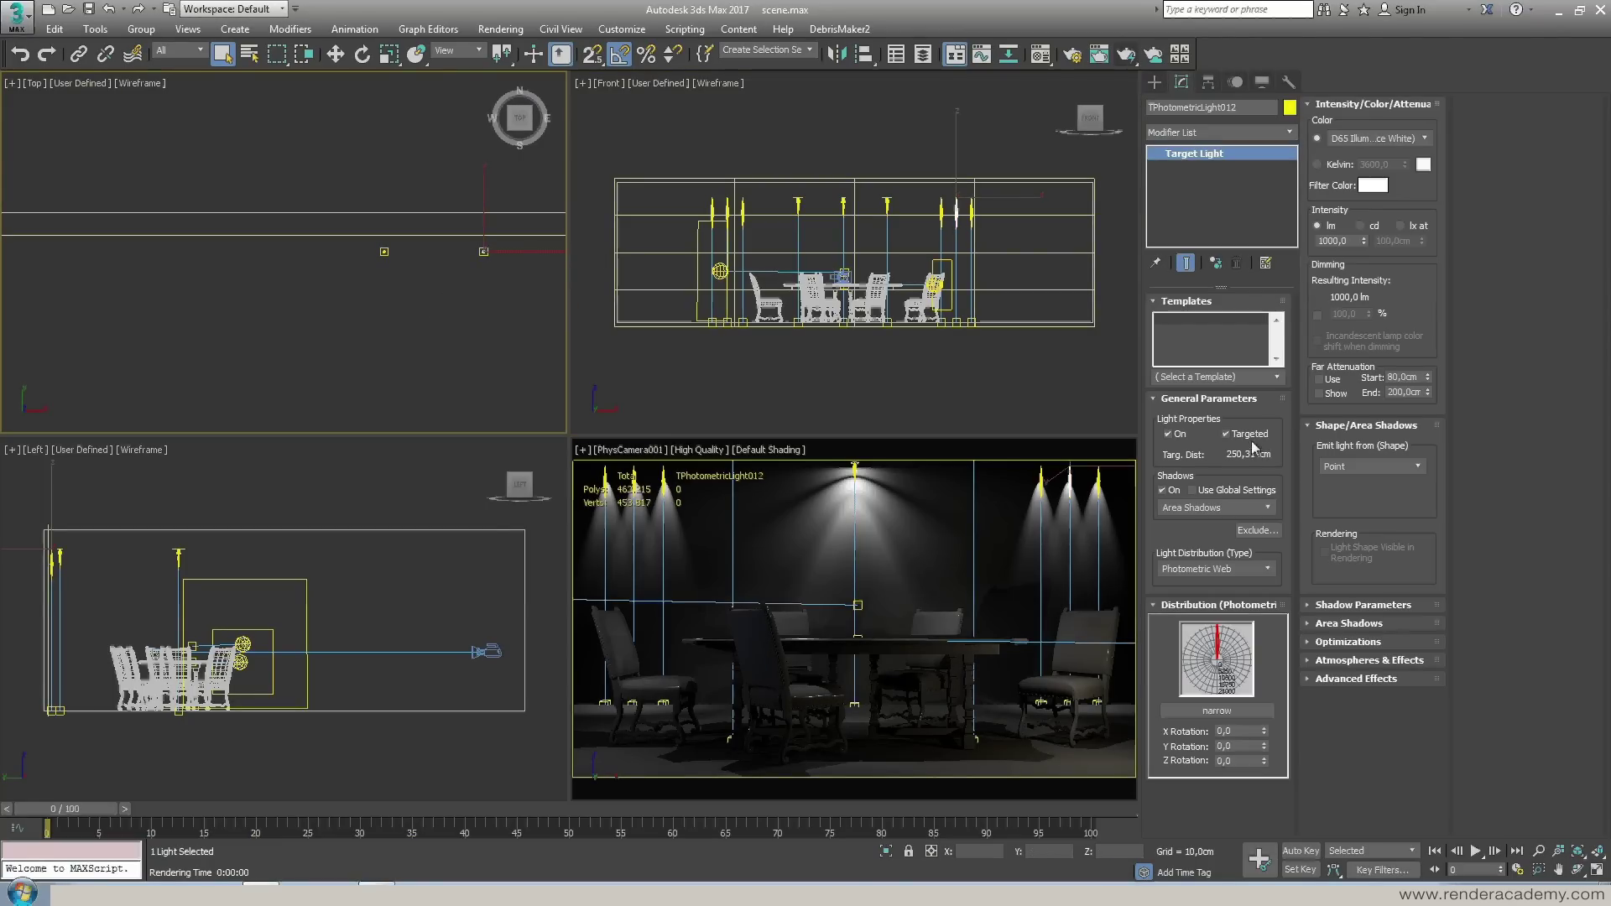
left_click_drag(484, 252, 485, 251)
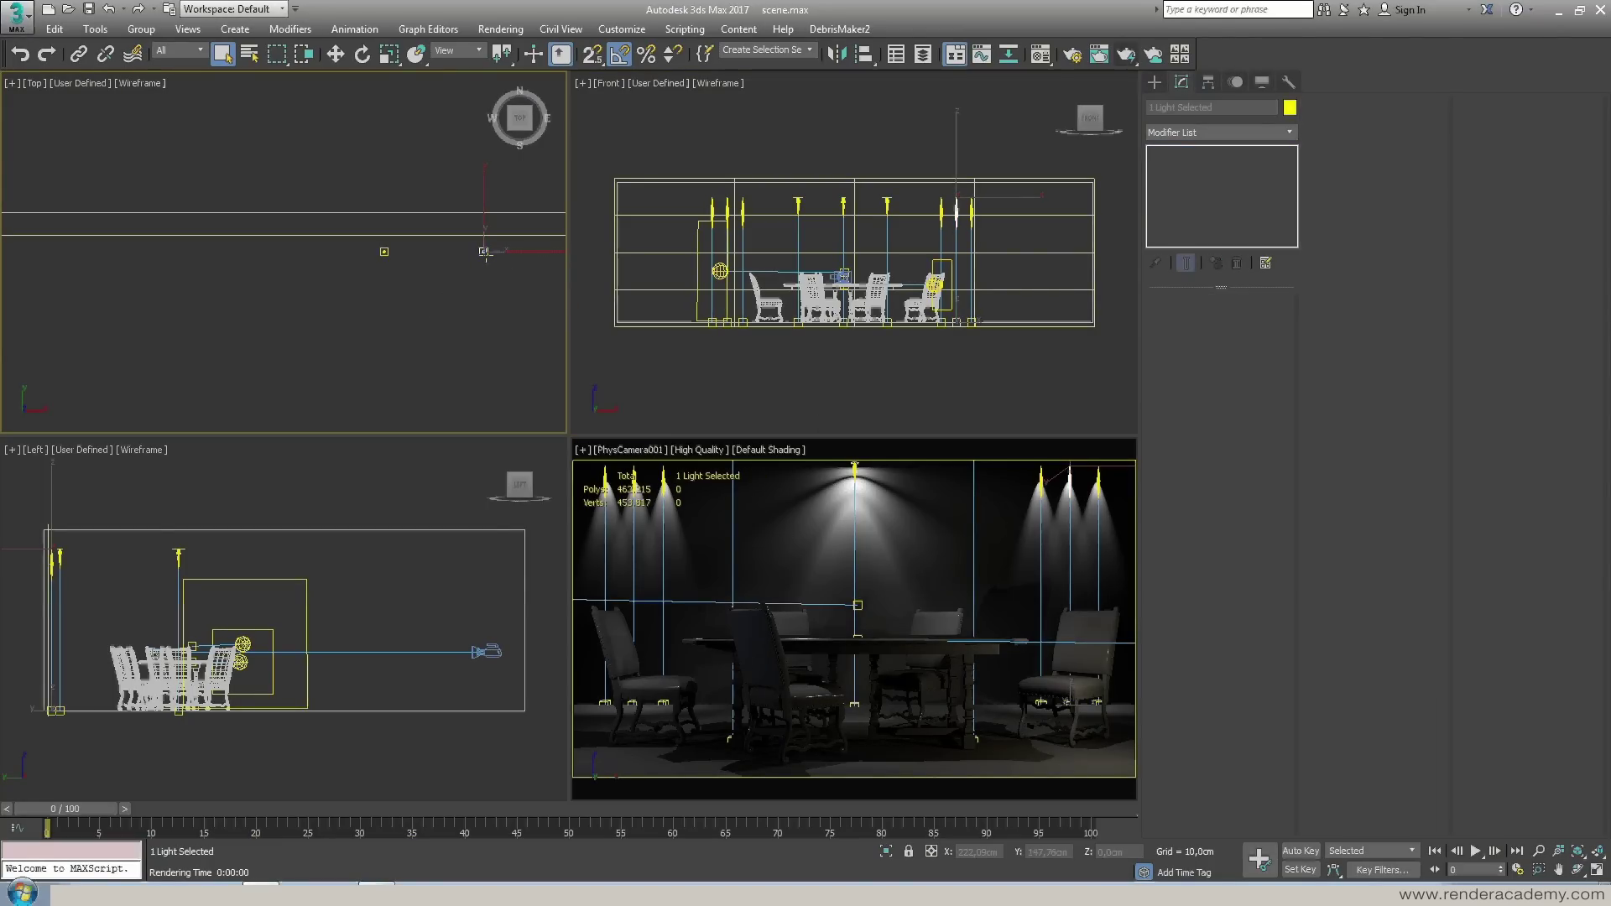
left_click(519, 329)
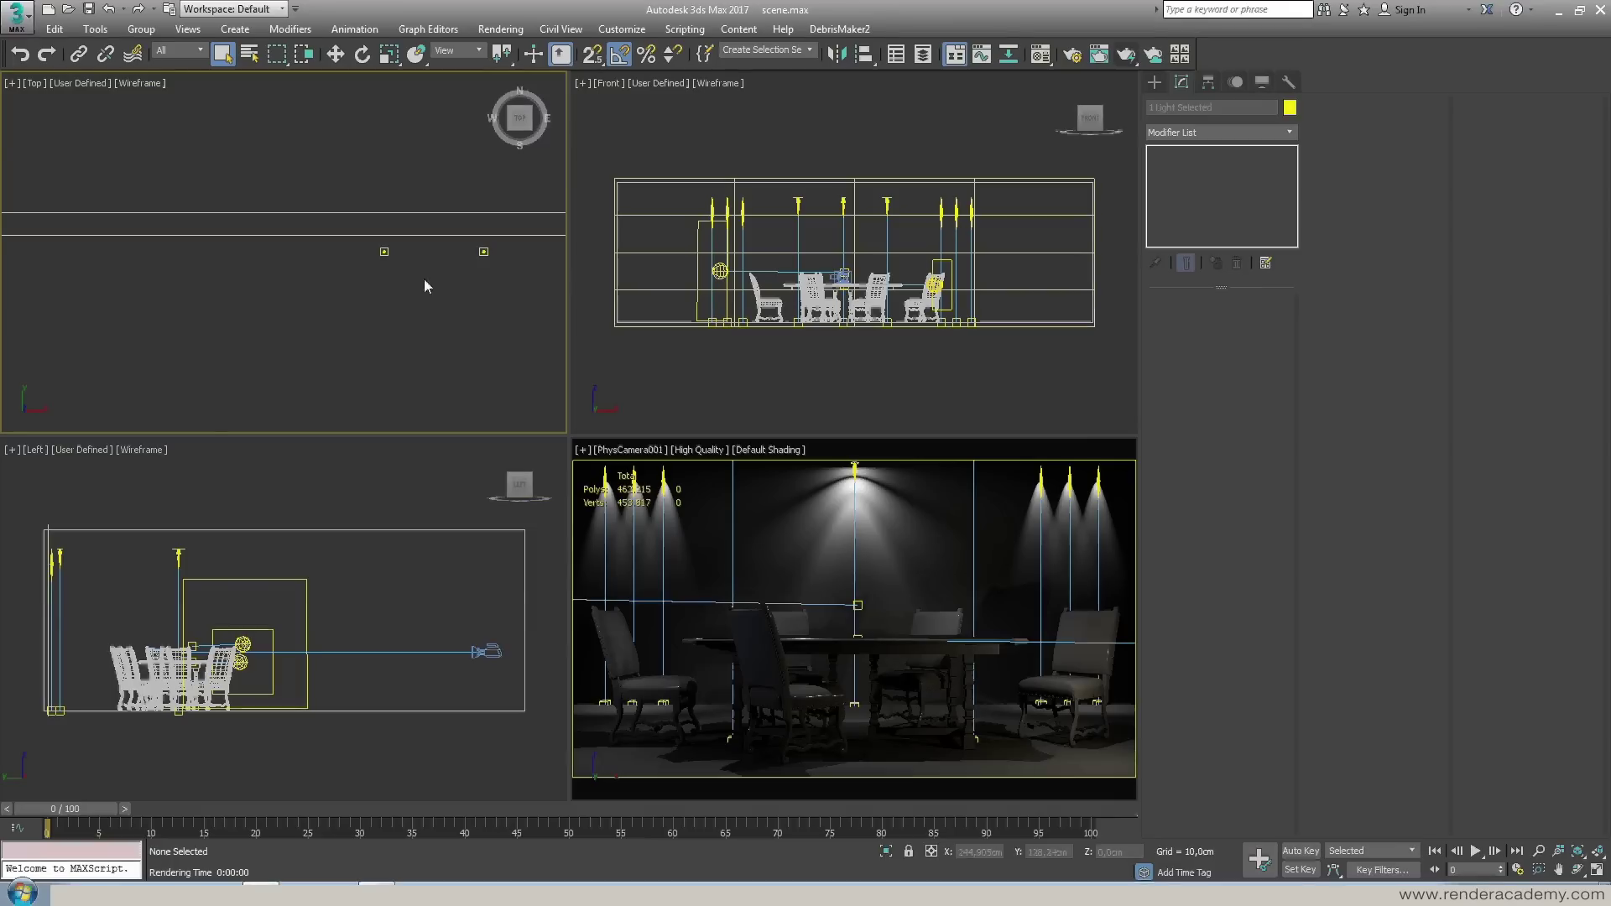
Check TPhotometricLight012's target, then select TPhotometricLight003 from the Select From Scene list
left_click(378, 250)
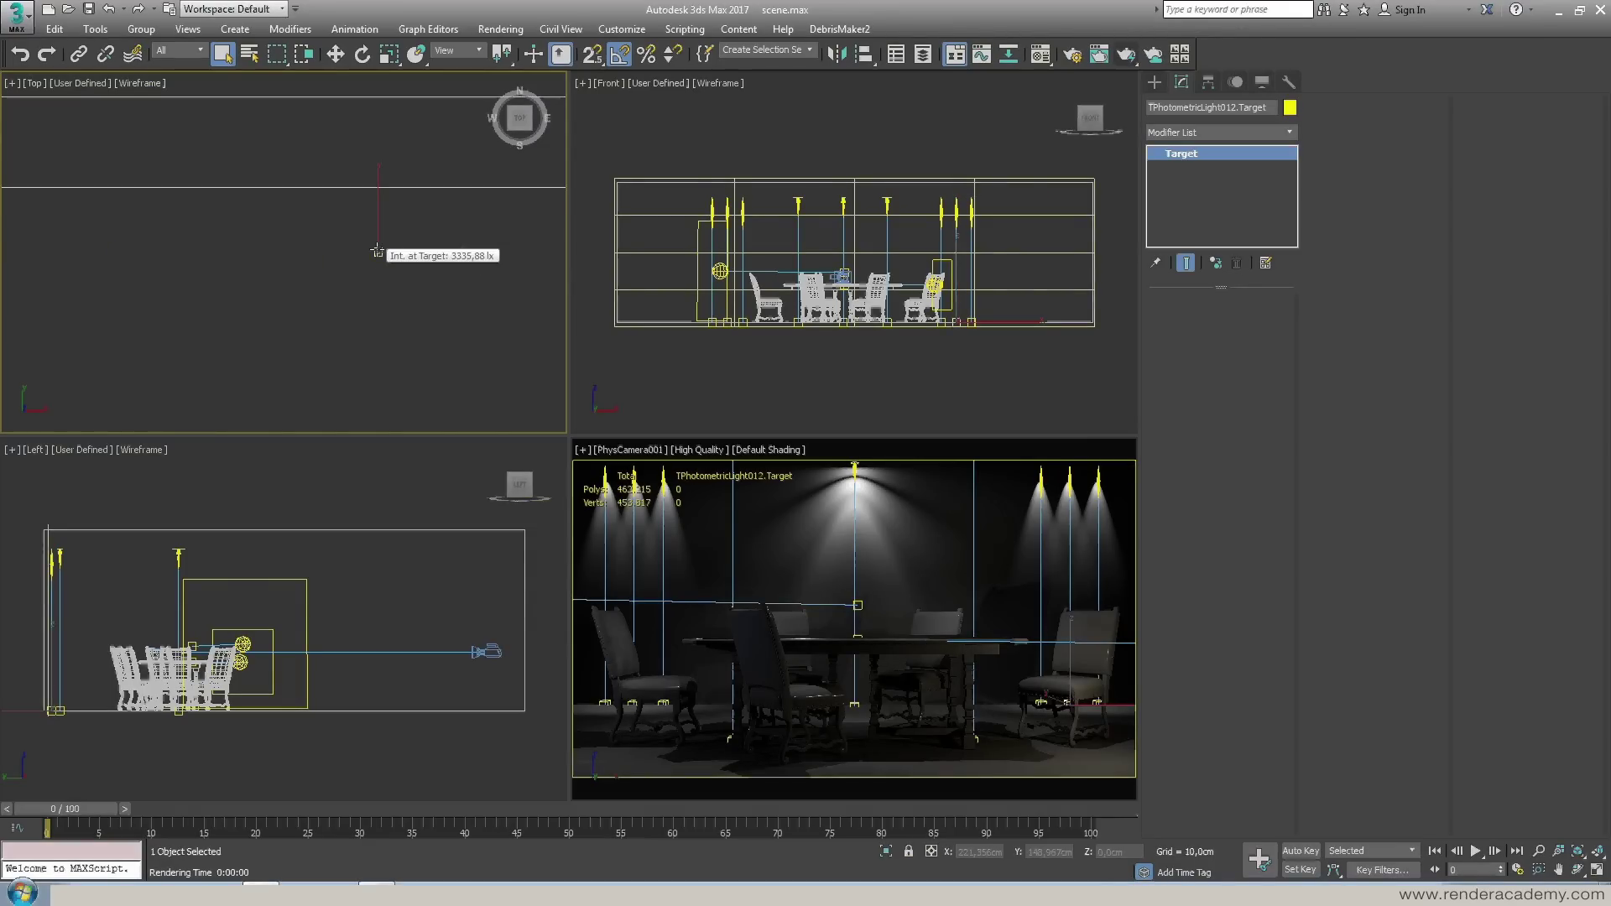
left_click(378, 251)
left_click(378, 251)
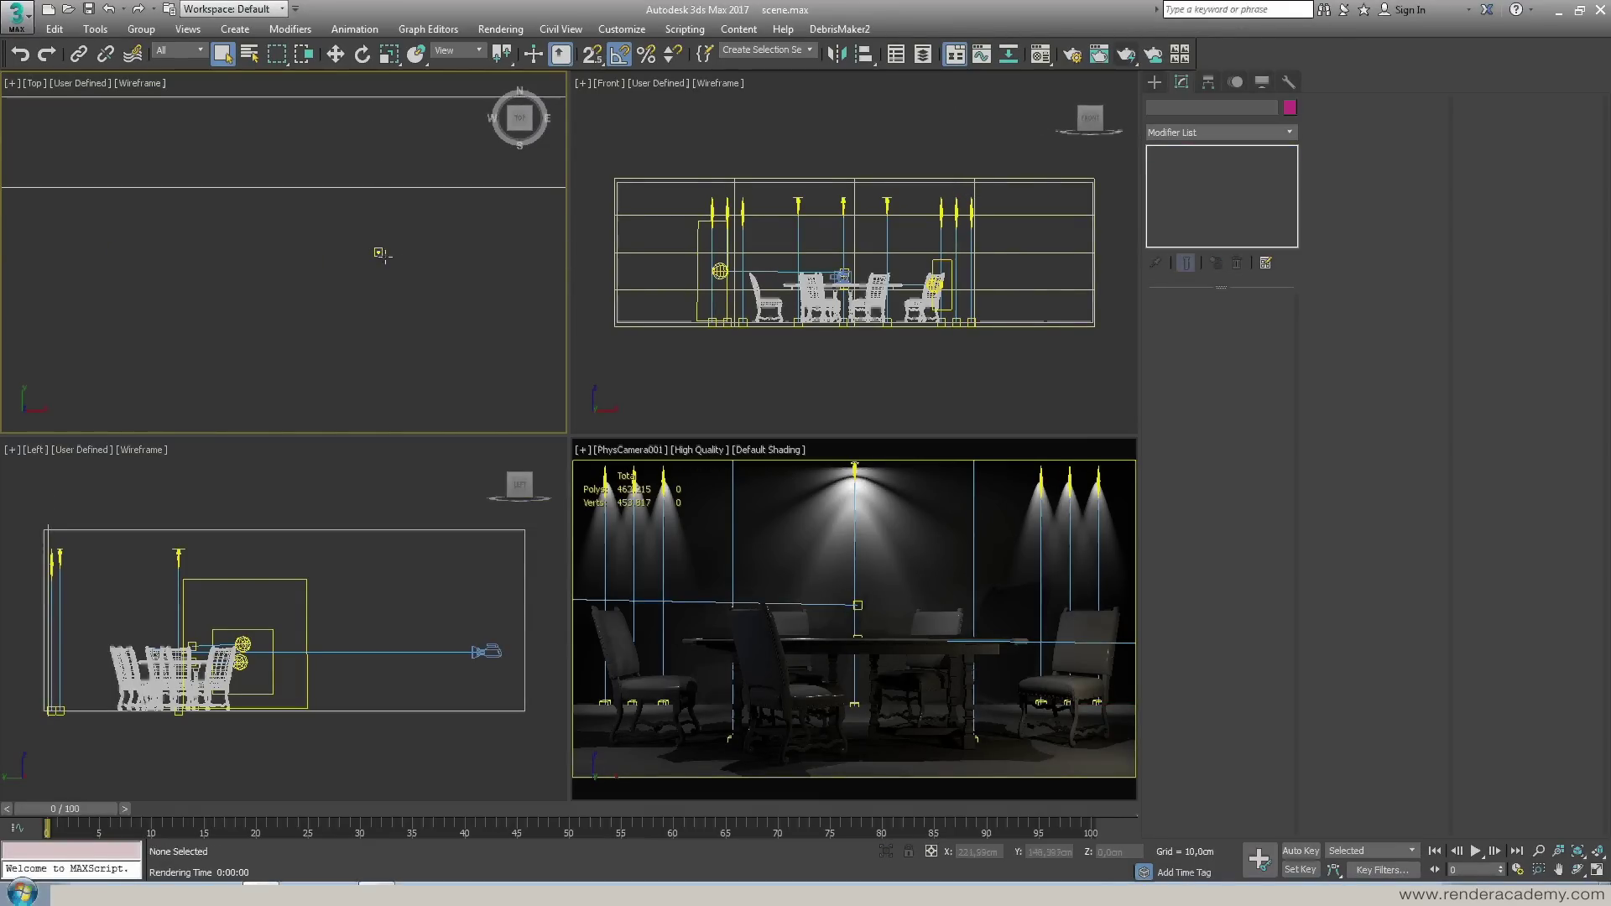
left_click(378, 252)
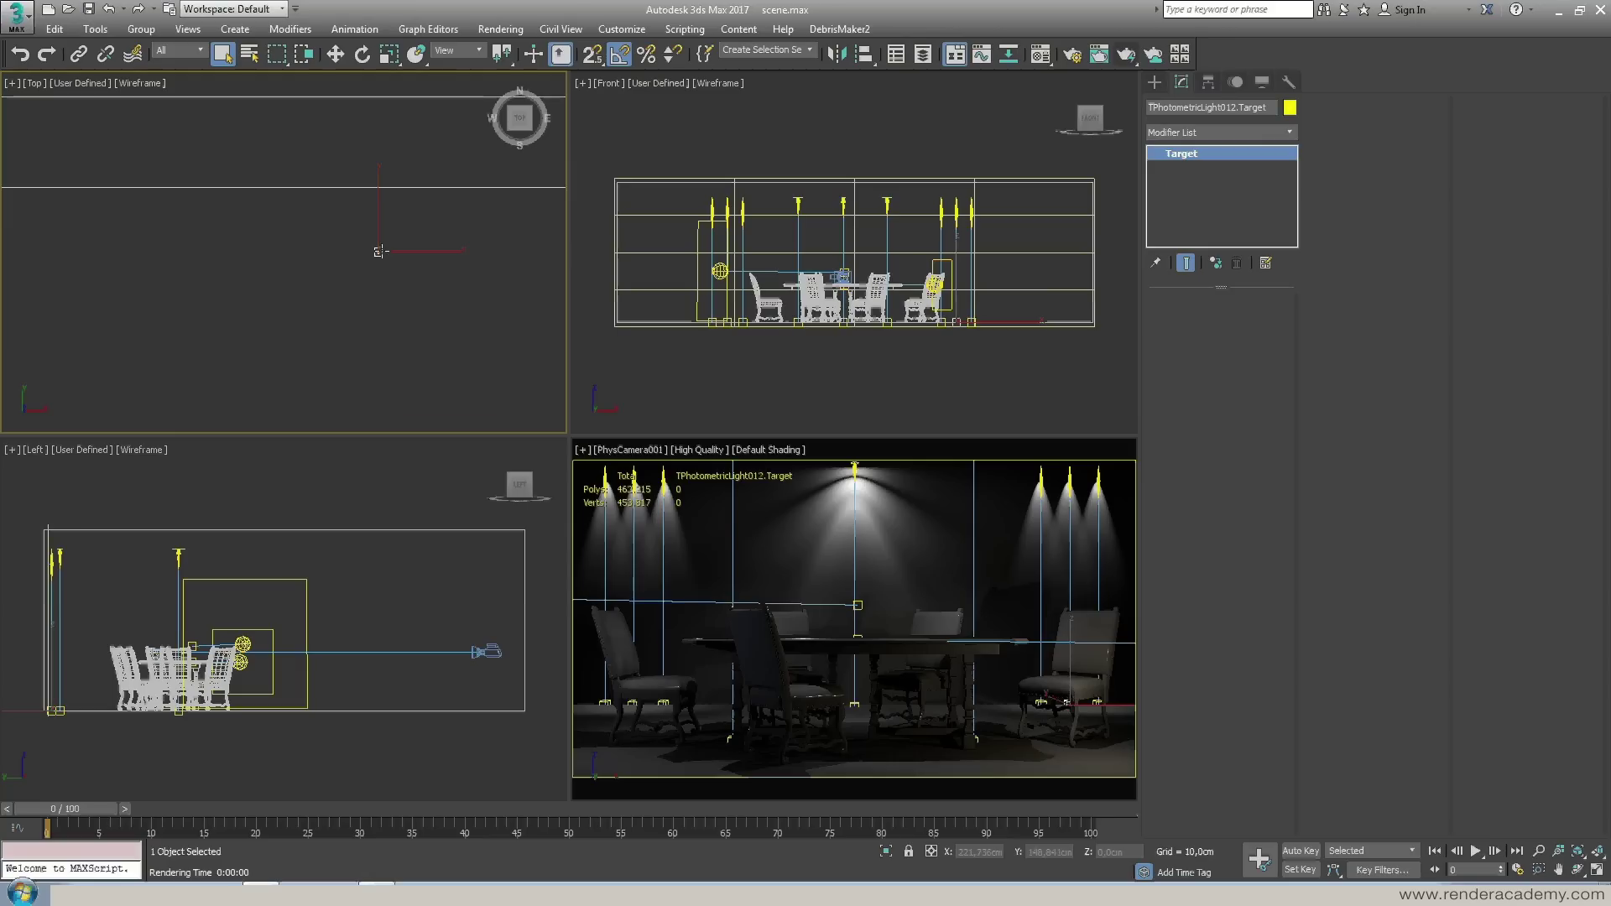
left_click(401, 311)
key("h")
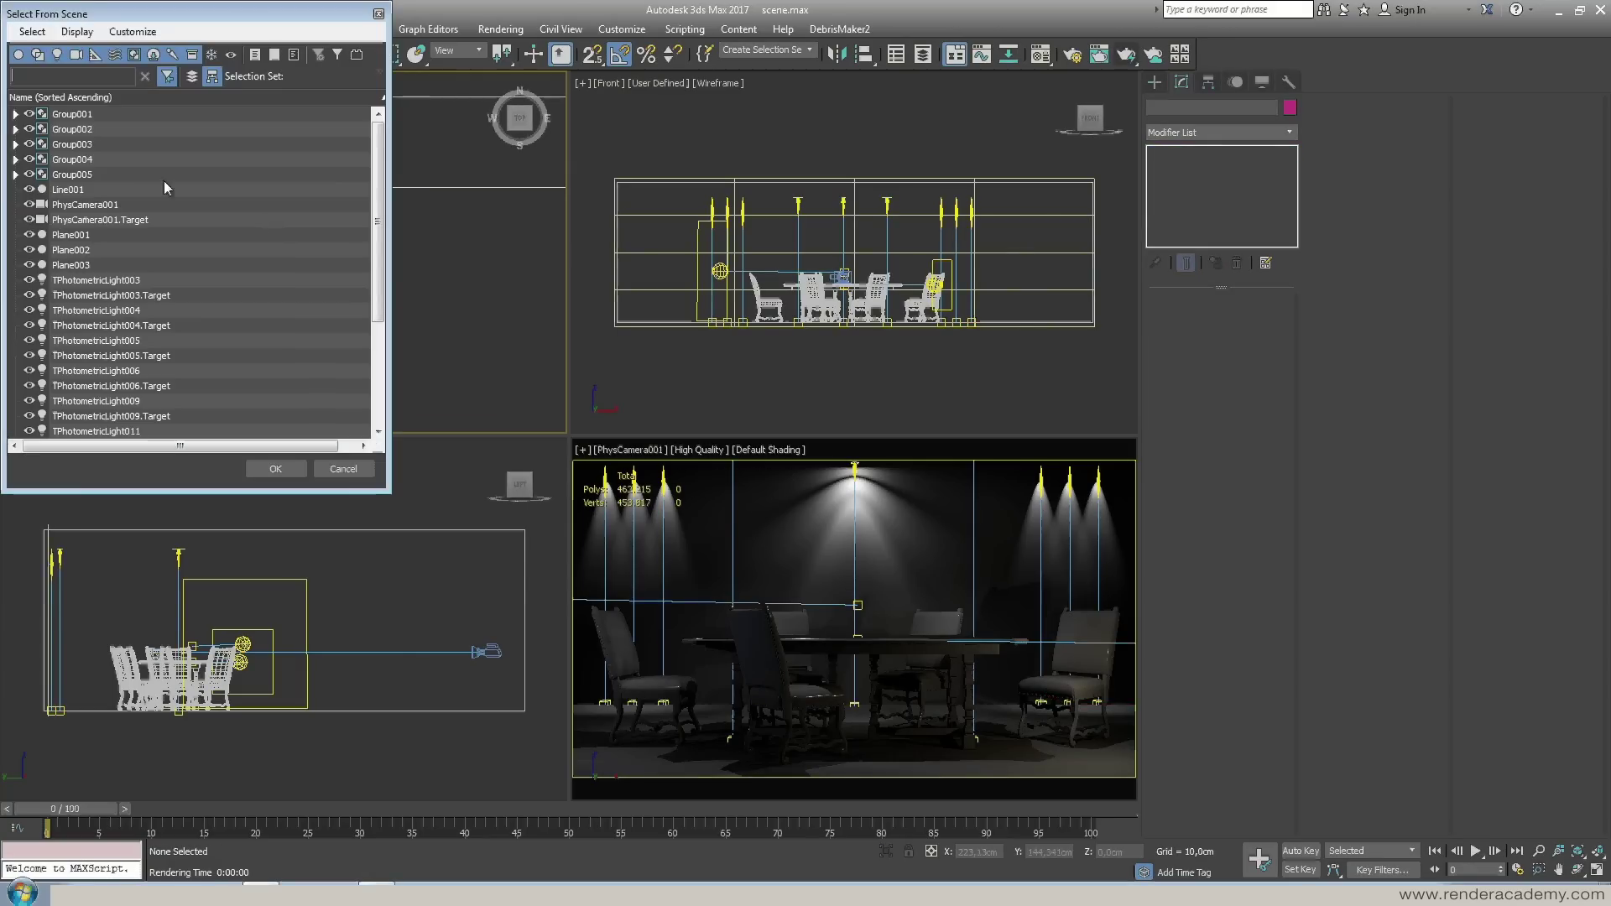
double_click(108, 285)
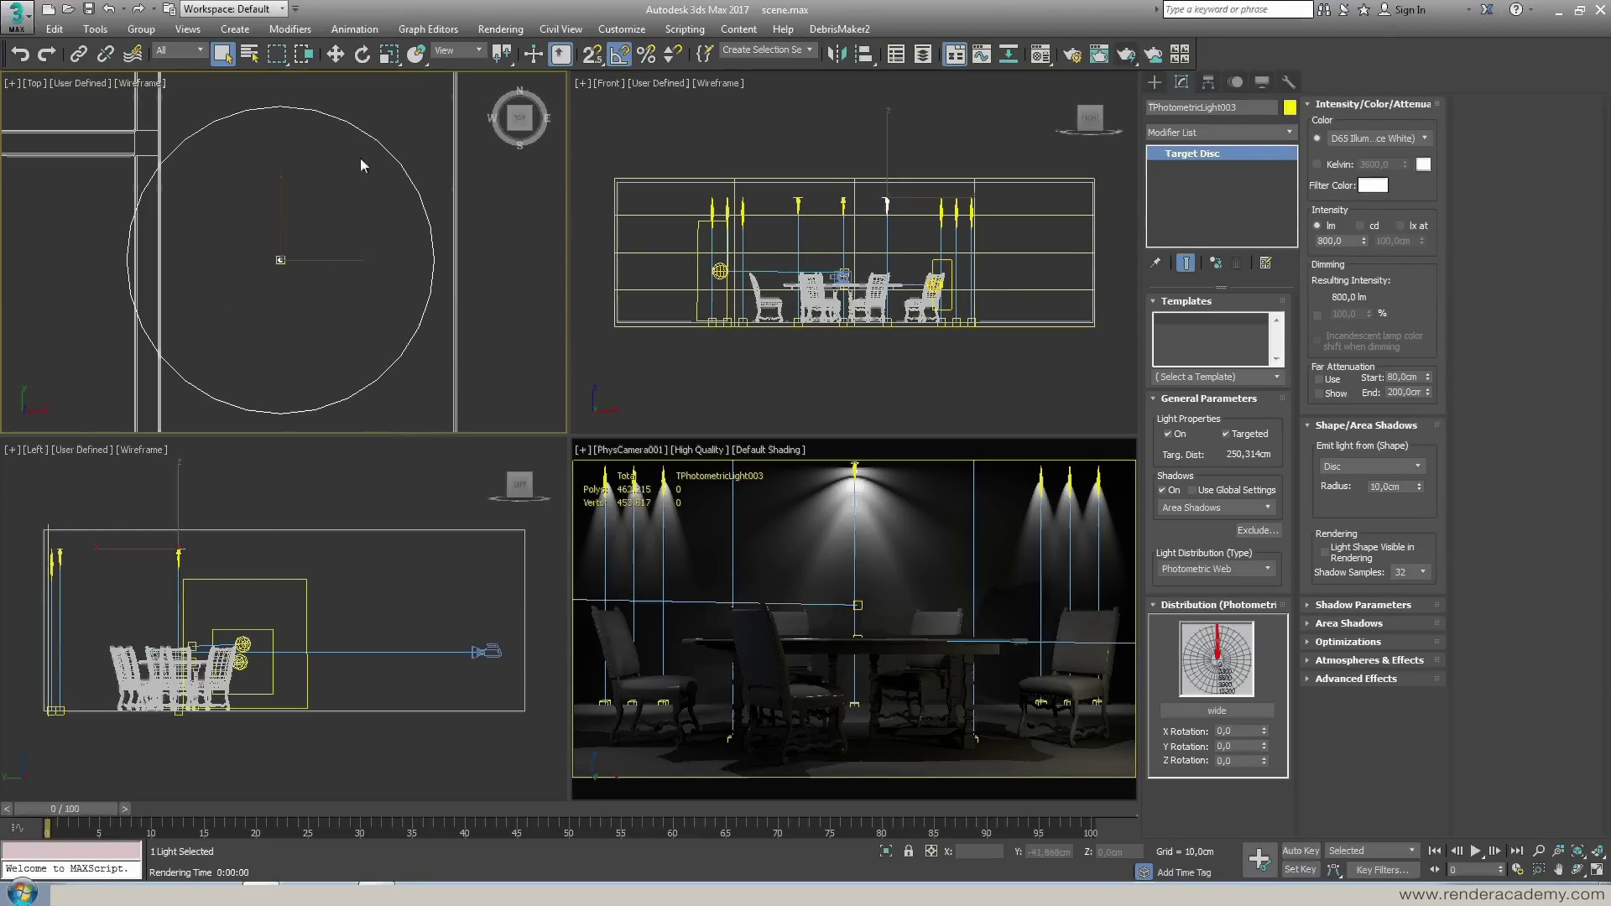
left_click(1221, 510)
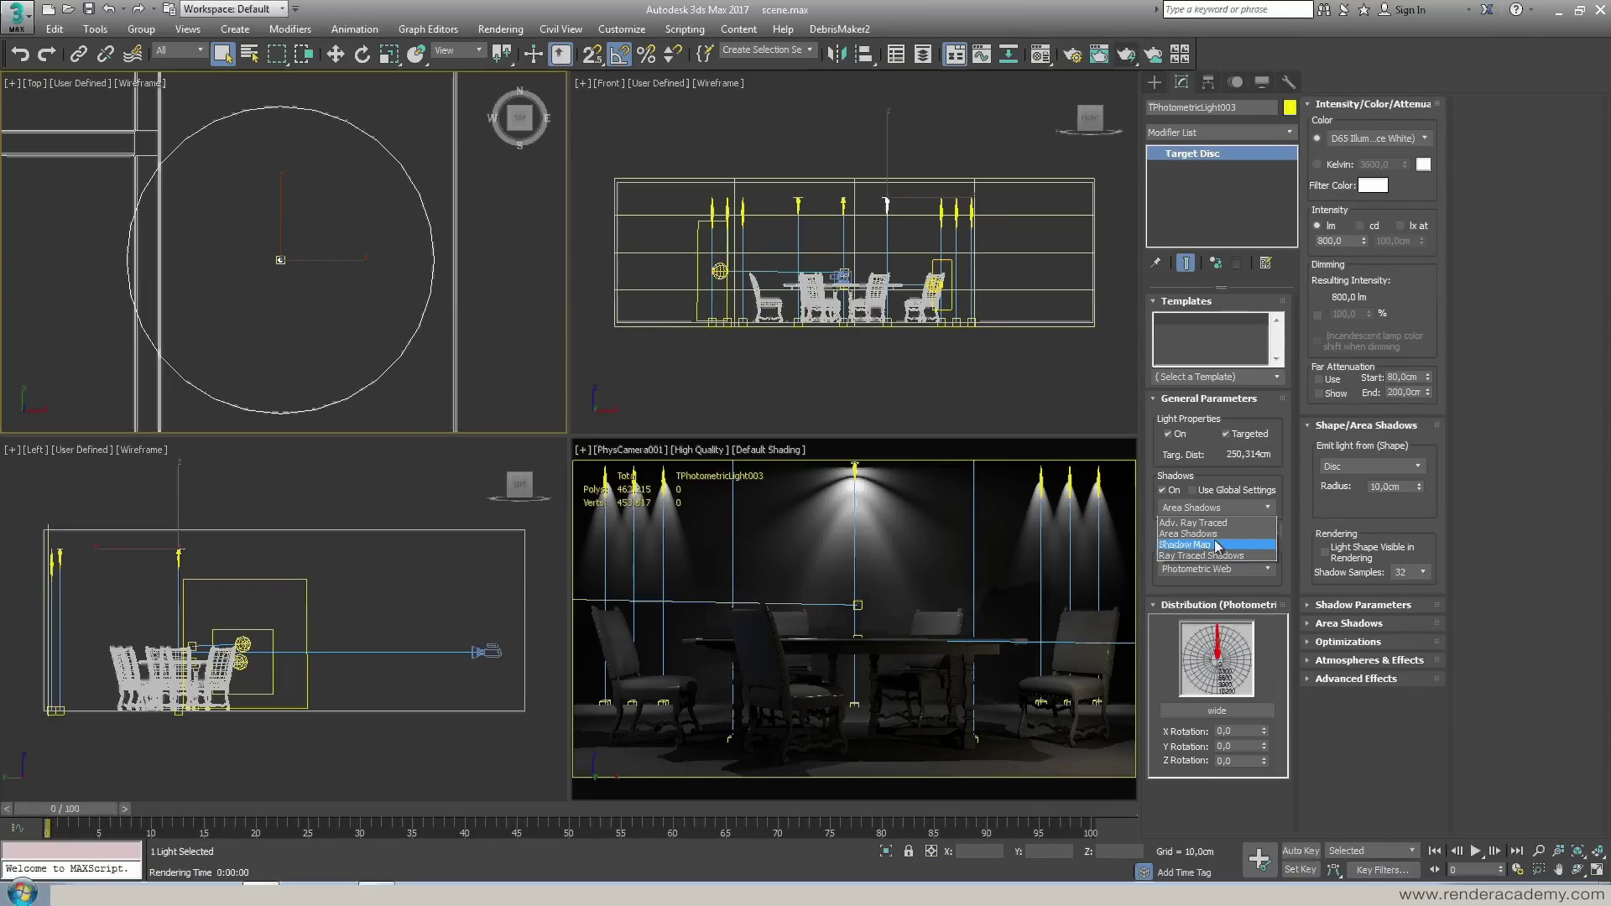
left_click(1187, 534)
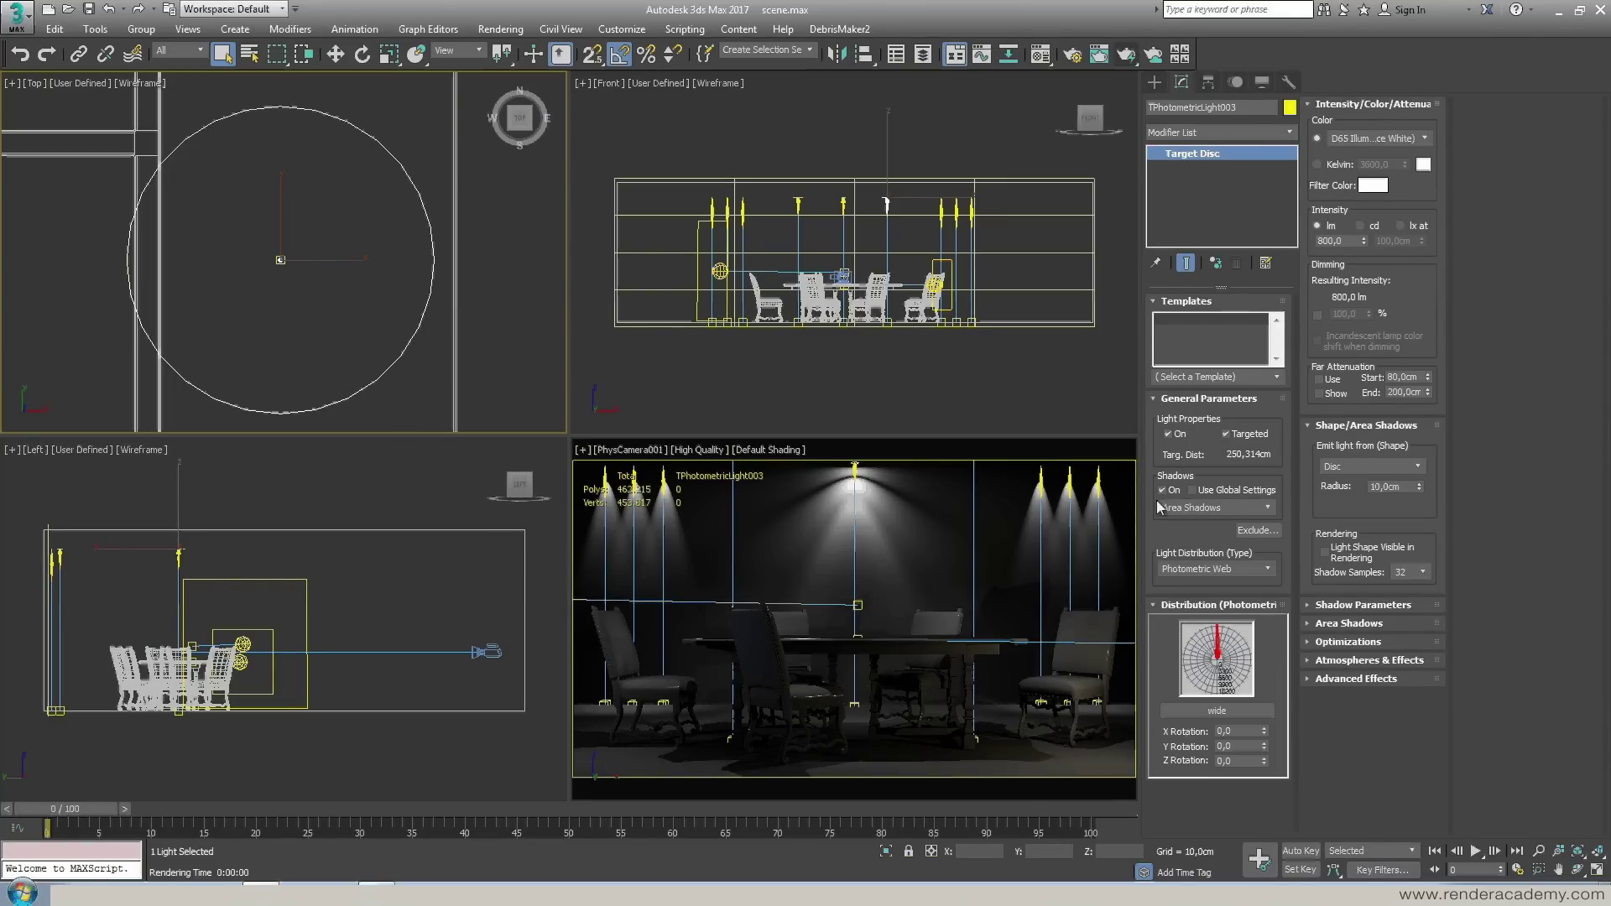
left_click(1233, 507)
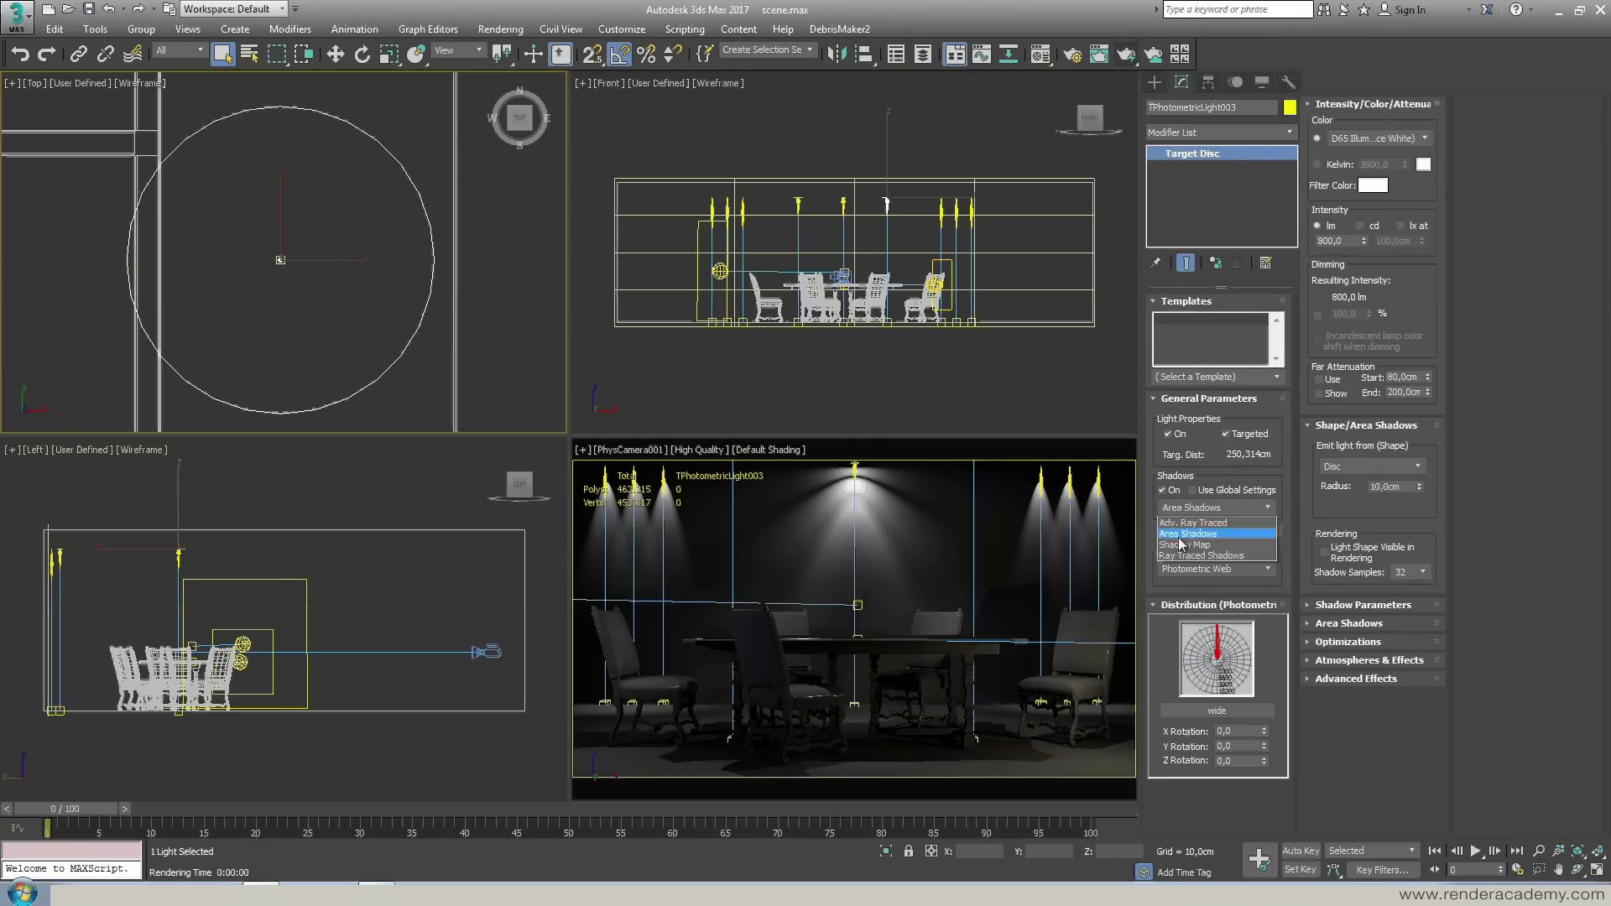
left_click(1509, 723)
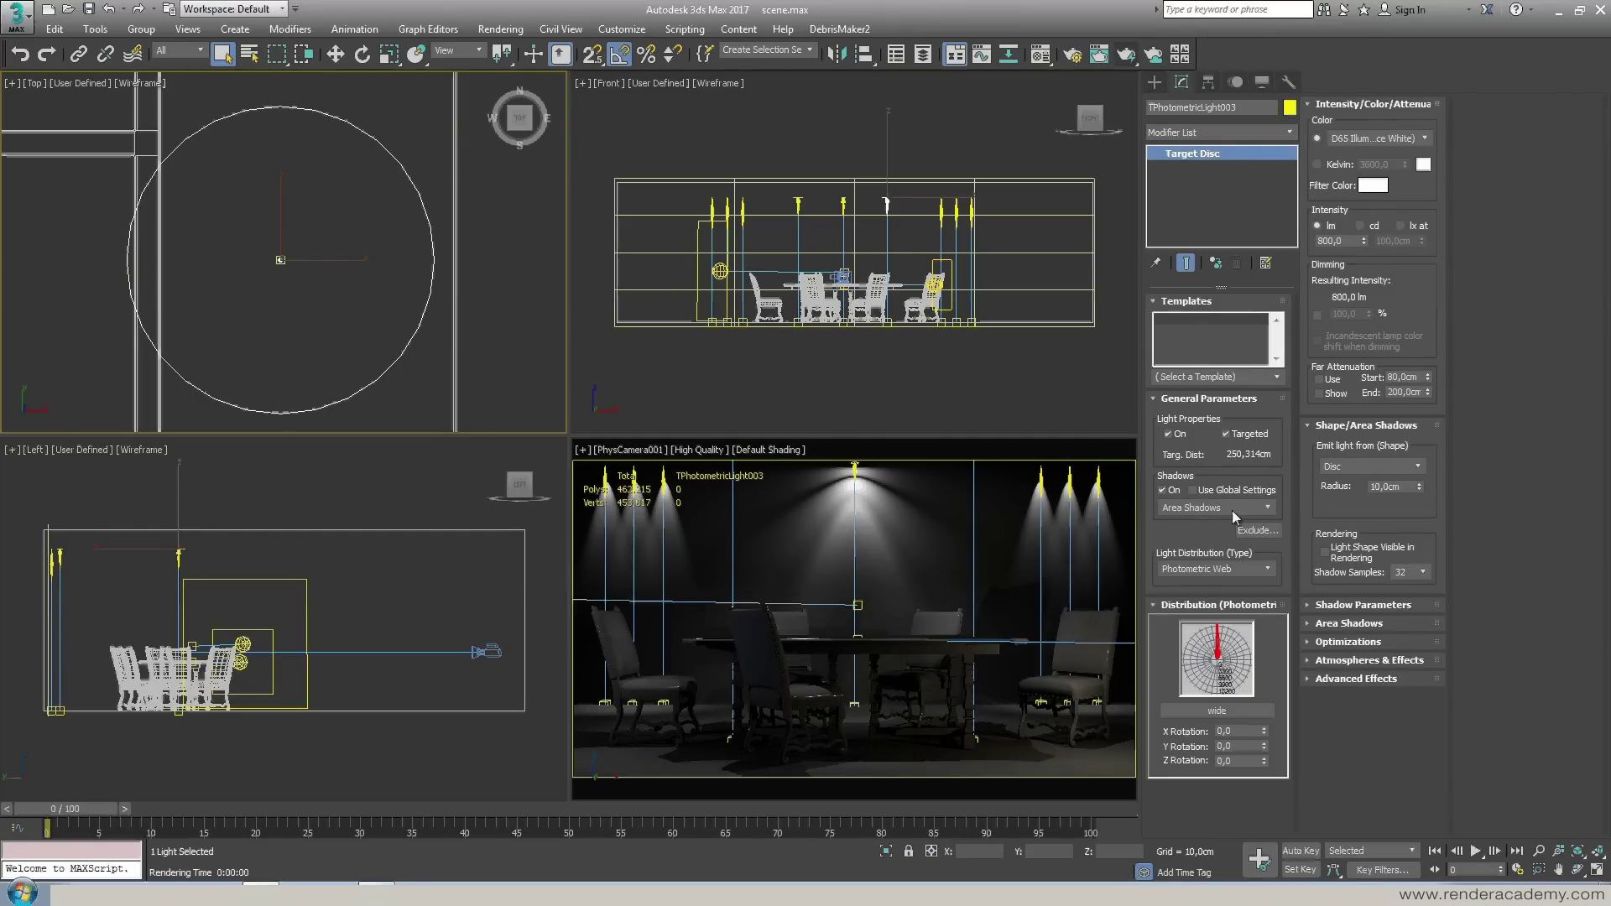
Set TPhotometricLight003 to emit from a Disc with 9,4cm radius and expand Shadow Parameters
left_click(1334, 478)
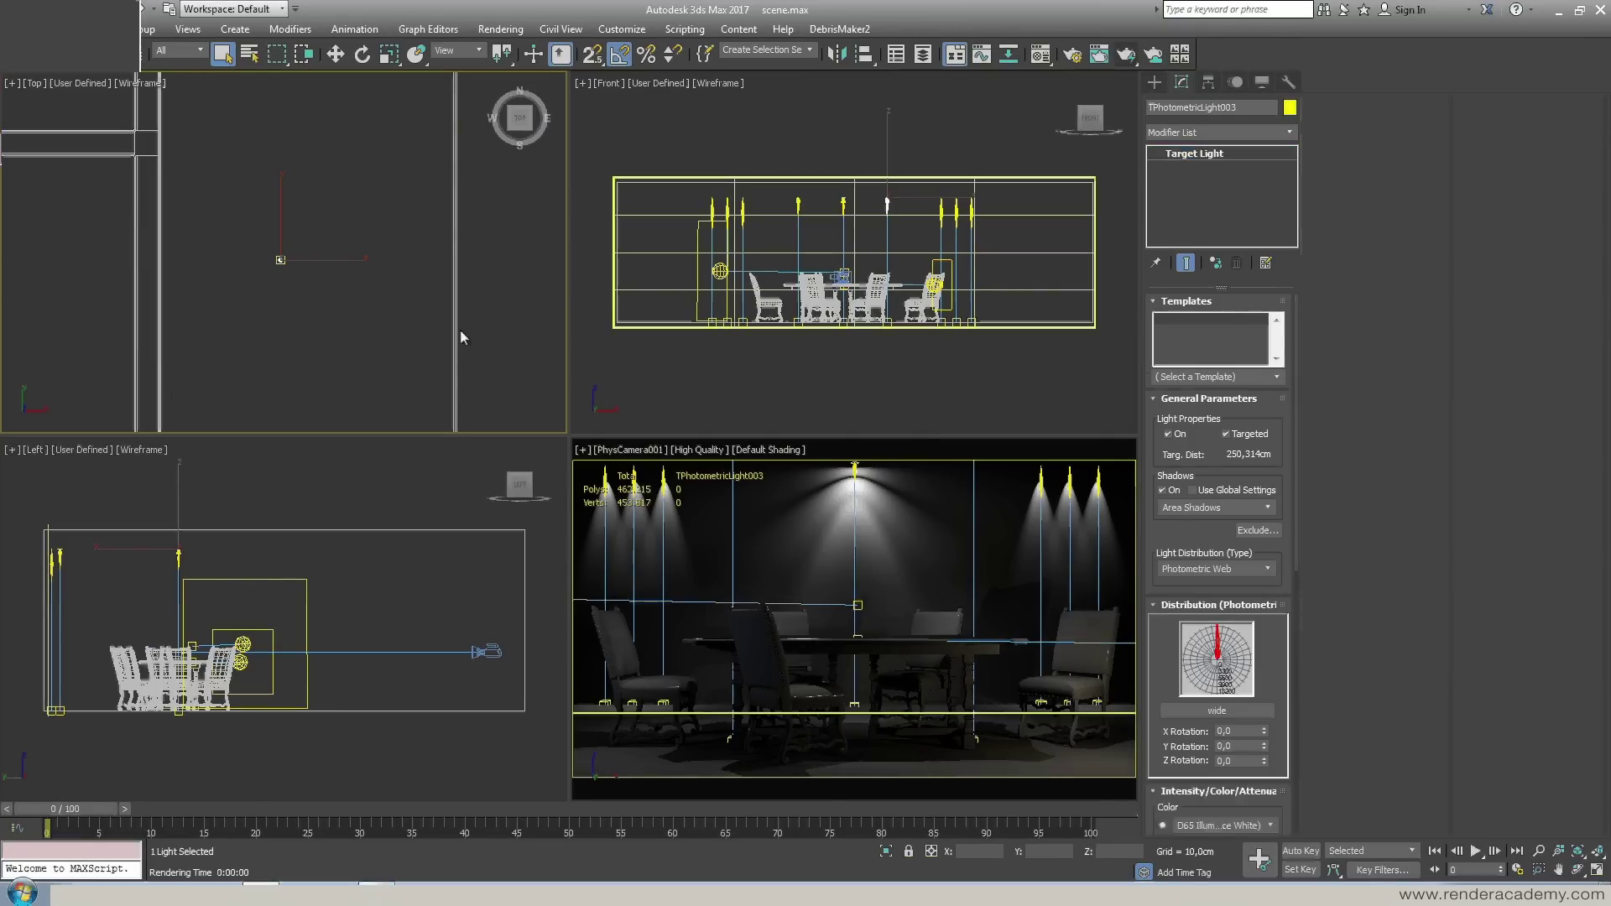
middle_click_drag(317, 285, 367, 346)
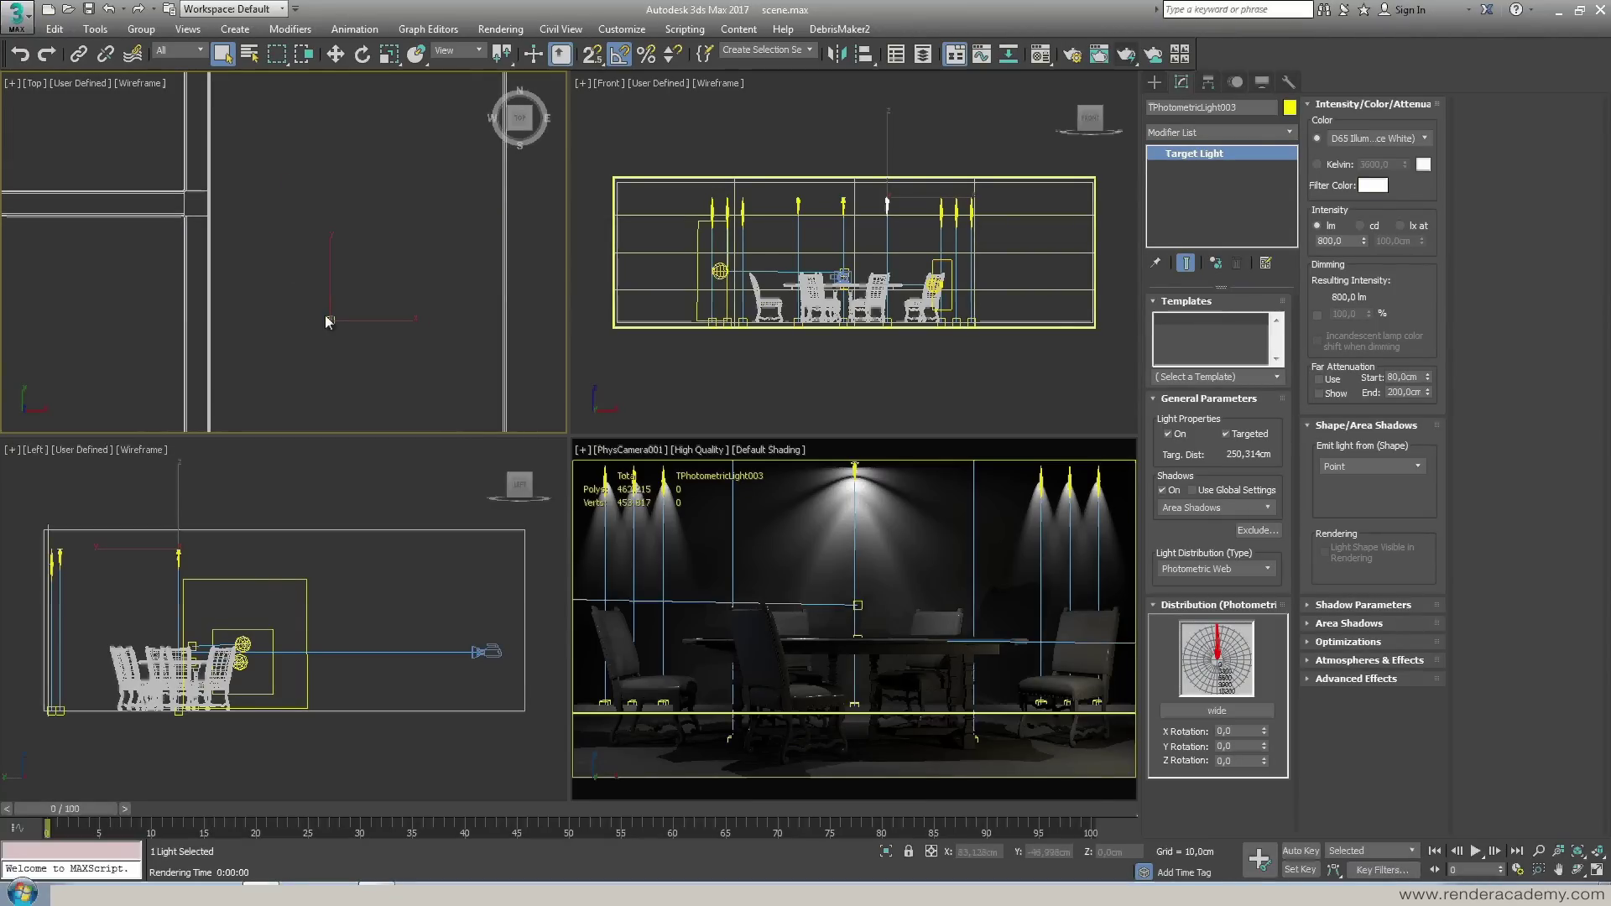
left_click(1386, 466)
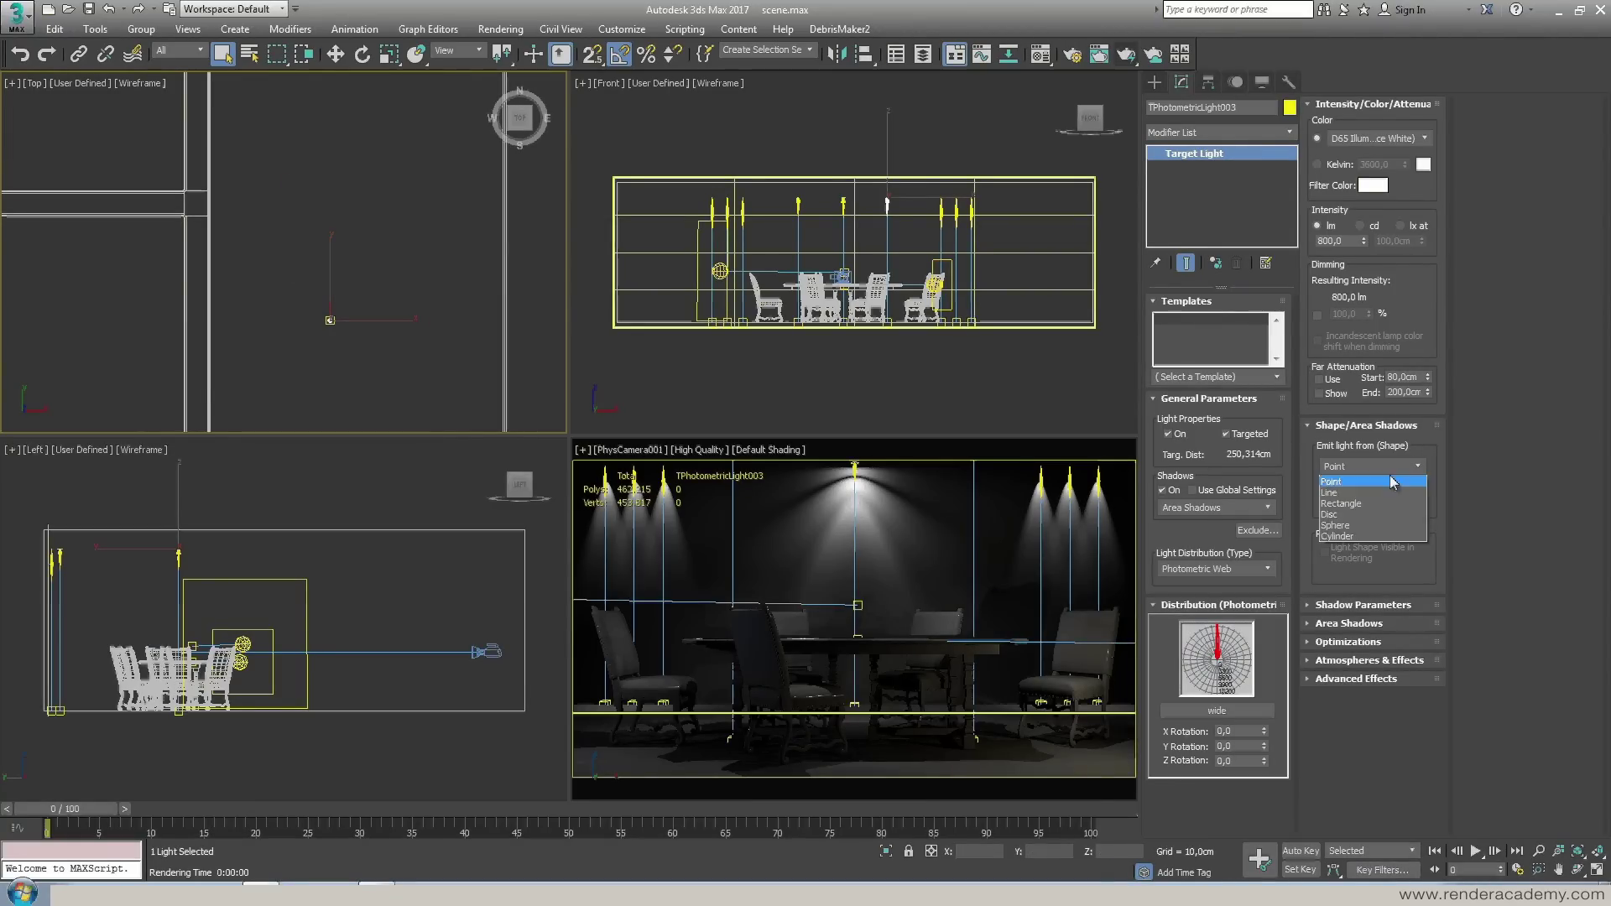
left_click(1374, 514)
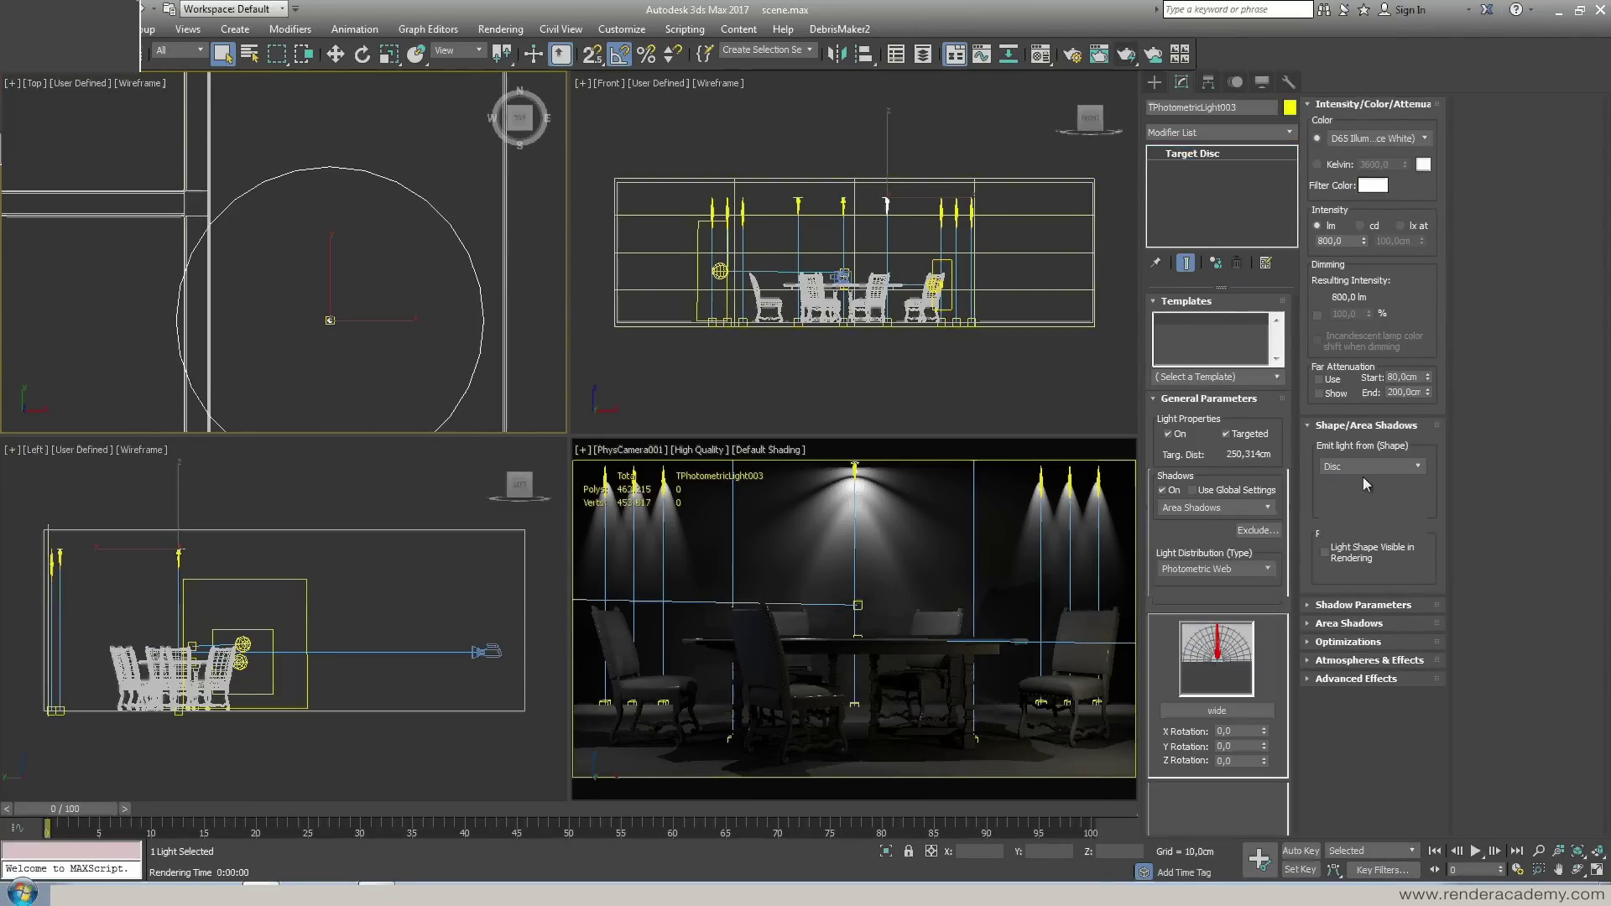
left_click_drag(1419, 489, 1421, 504)
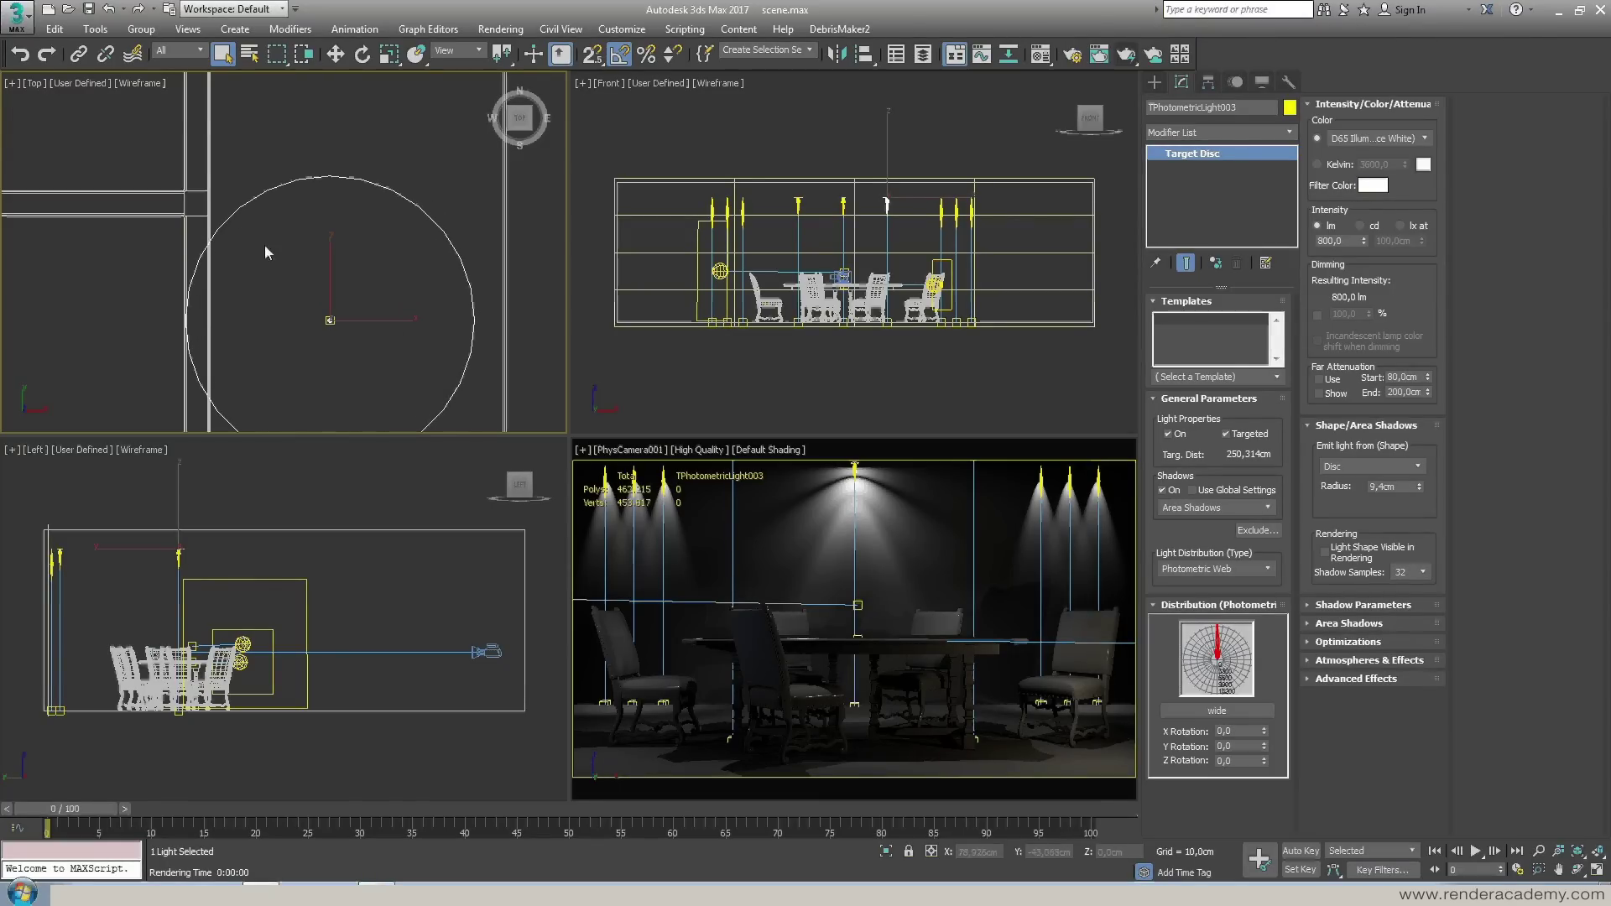
scroll(354, 219, "down", 8)
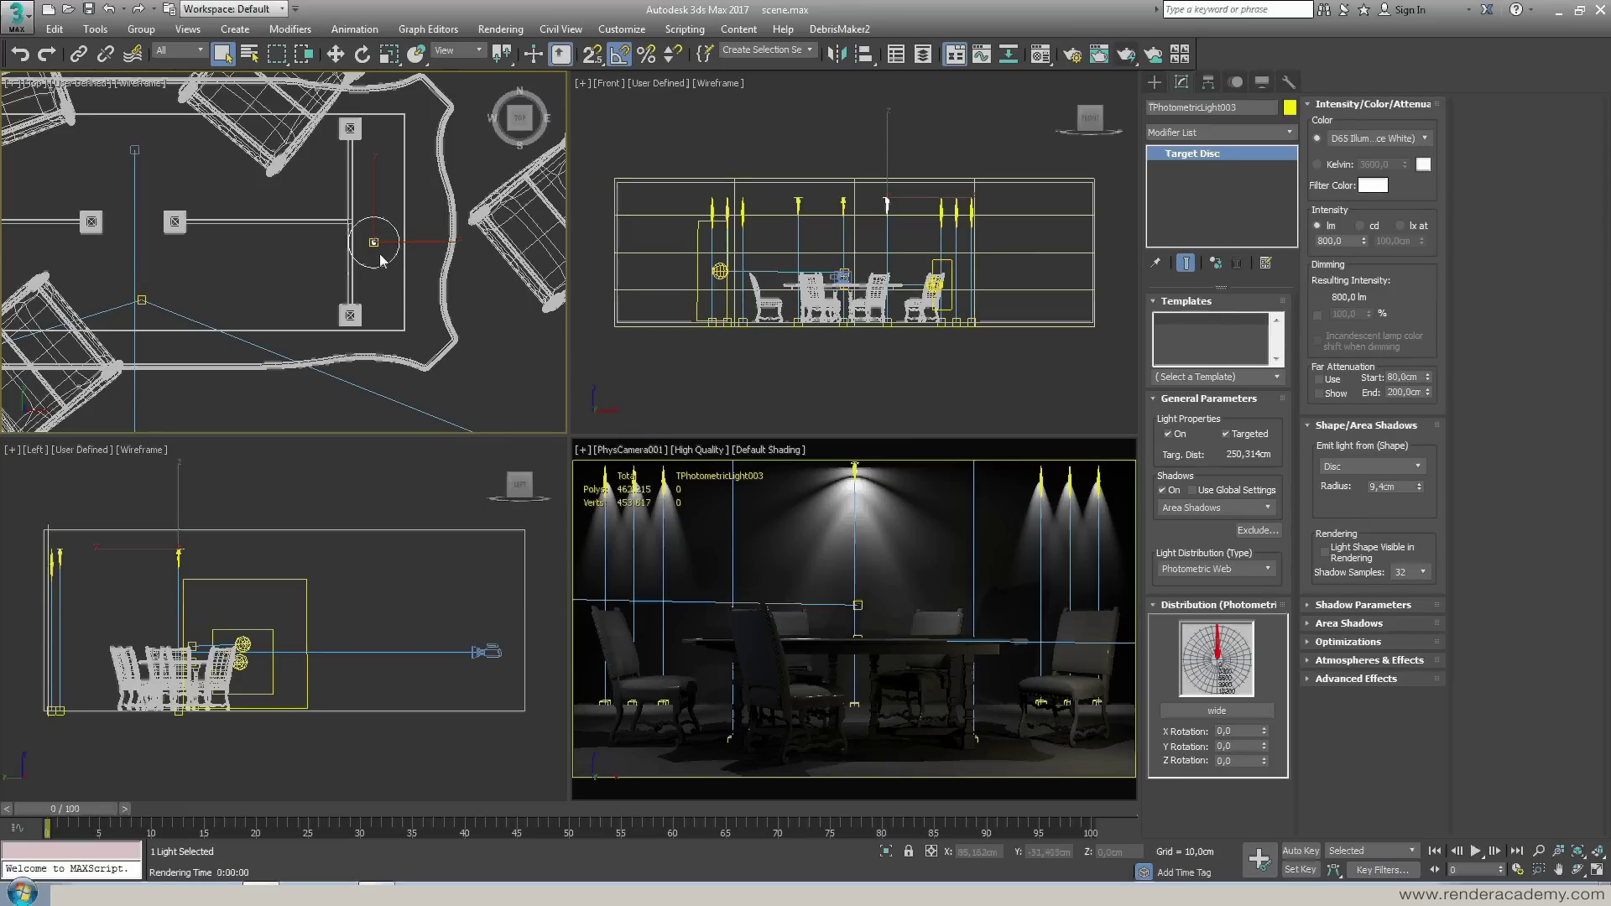
left_click(1363, 605)
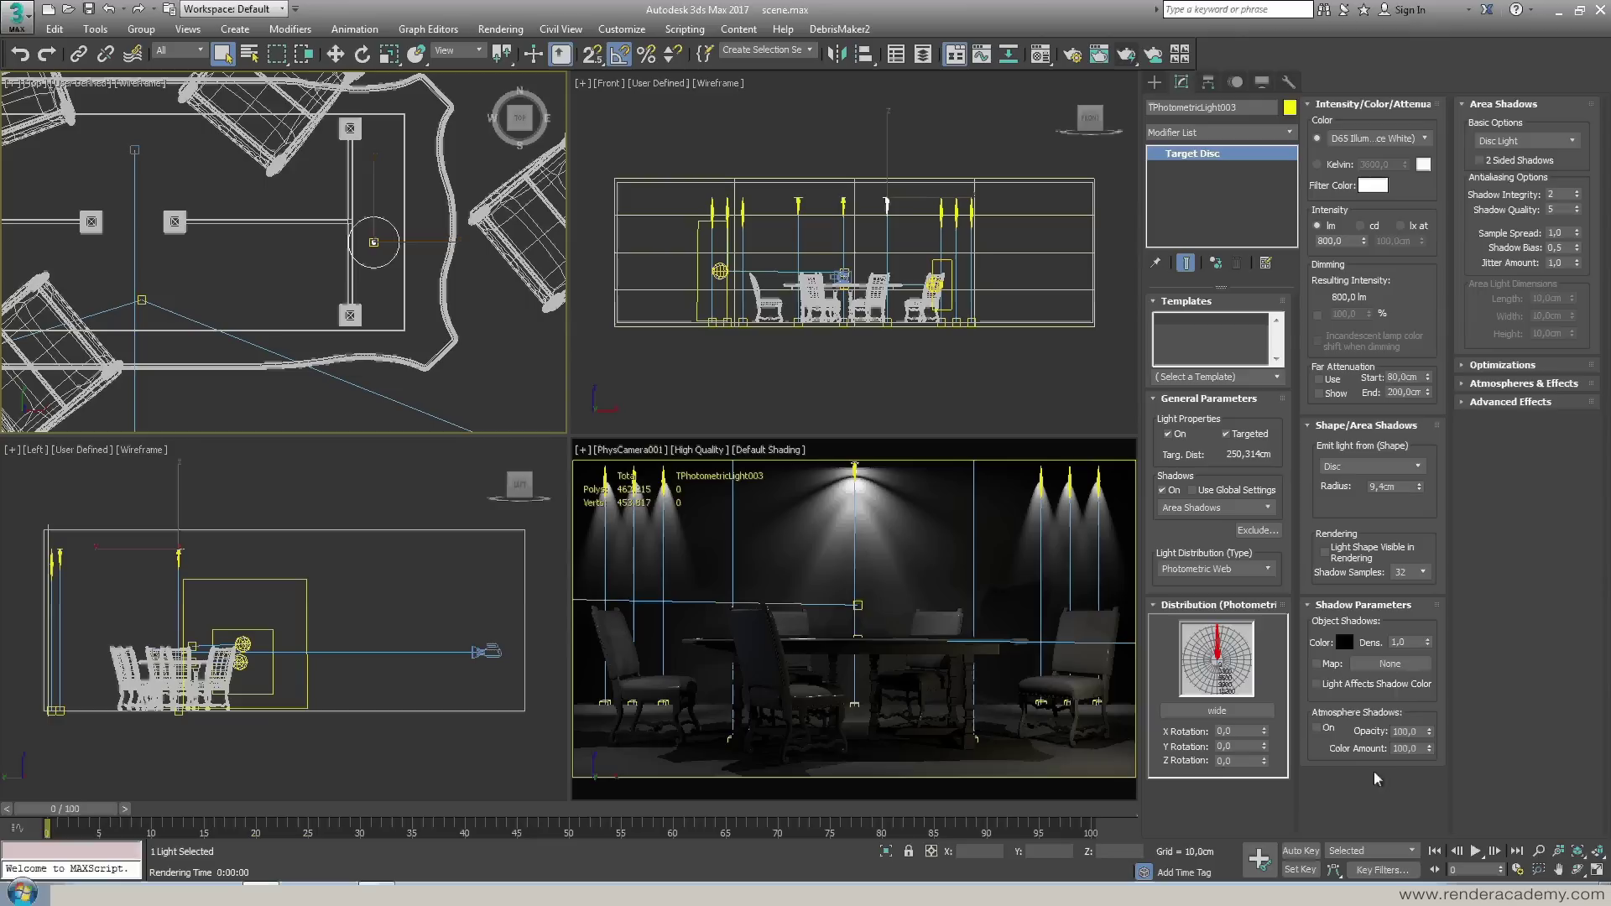
right_click(759, 511)
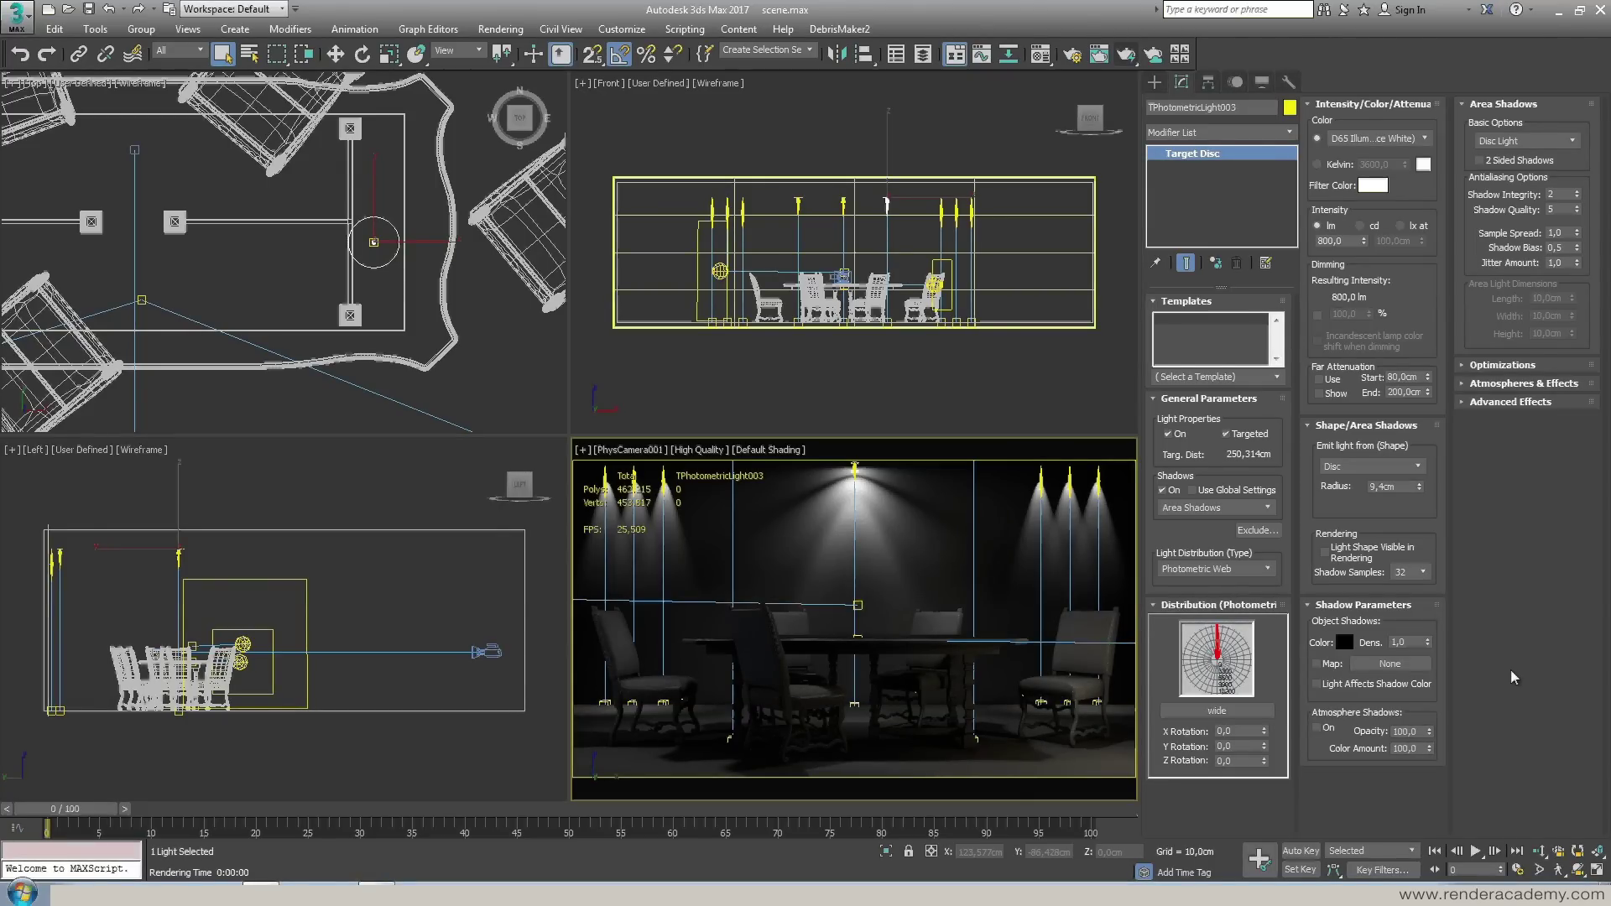
left_click(502, 386)
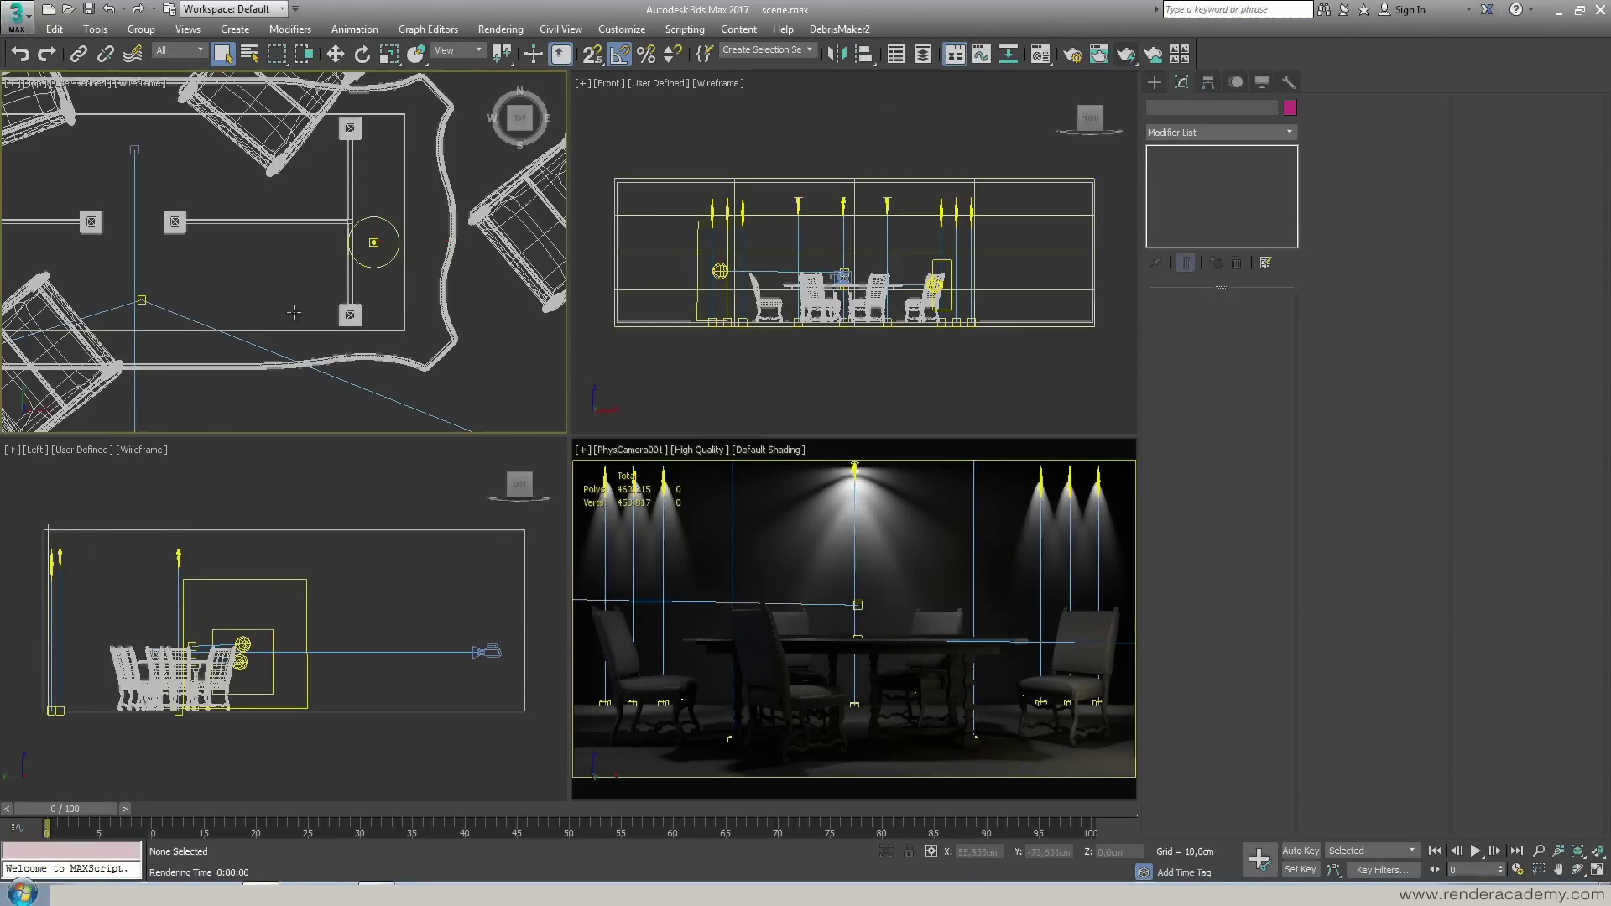
middle_click_drag(254, 272, 364, 300)
scroll(364, 300, "down", 5)
middle_click_drag(192, 216, 160, 188)
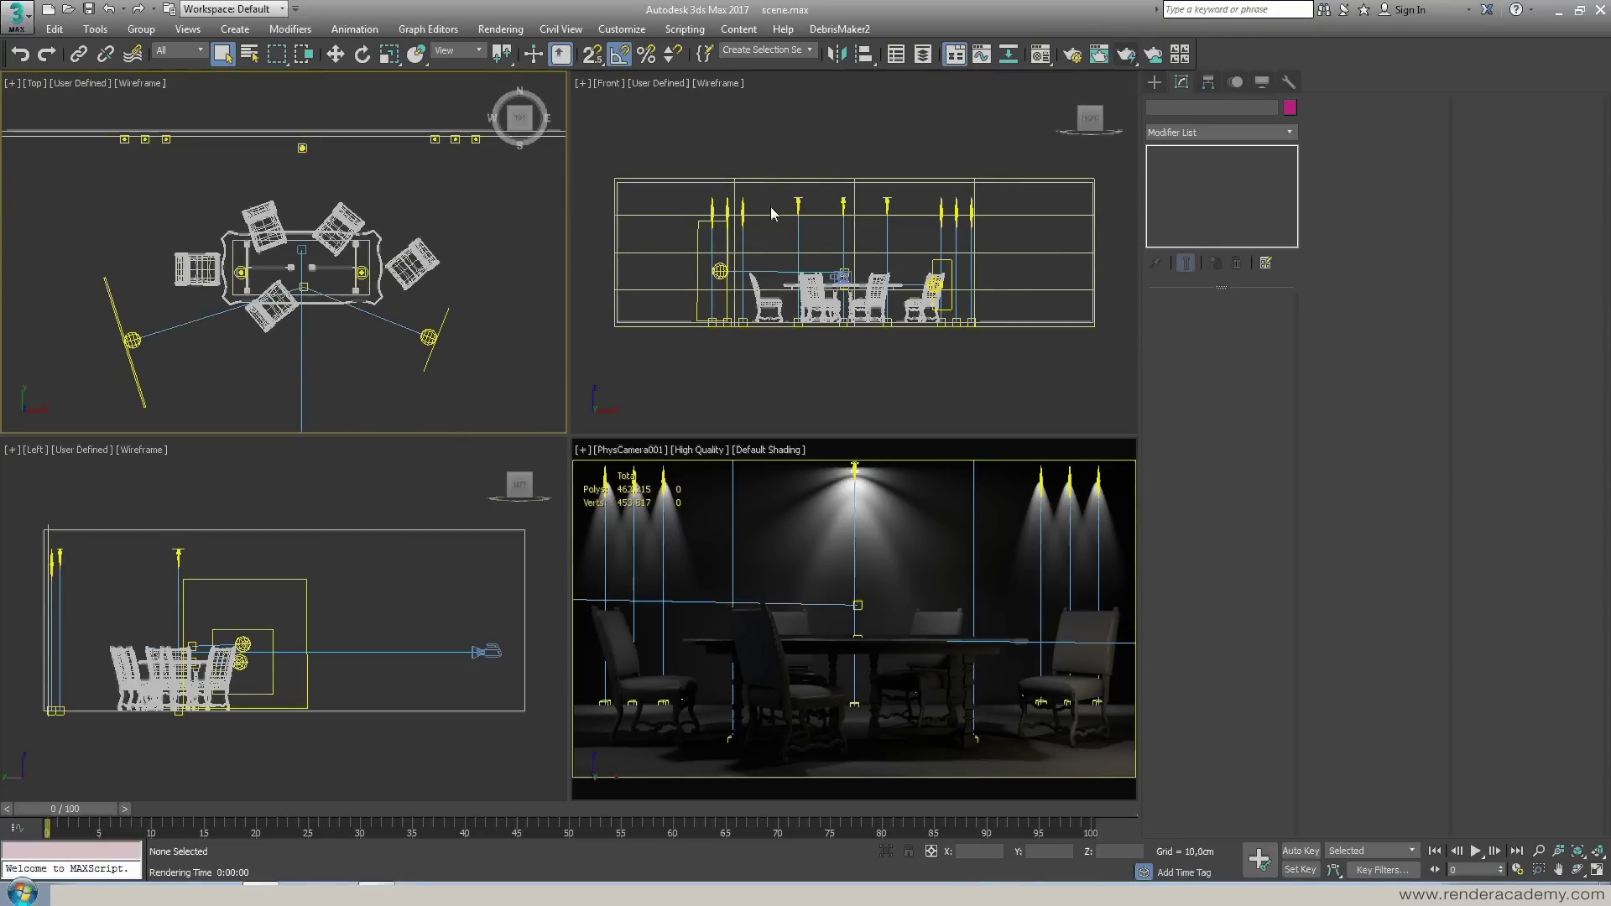
left_click(799, 206)
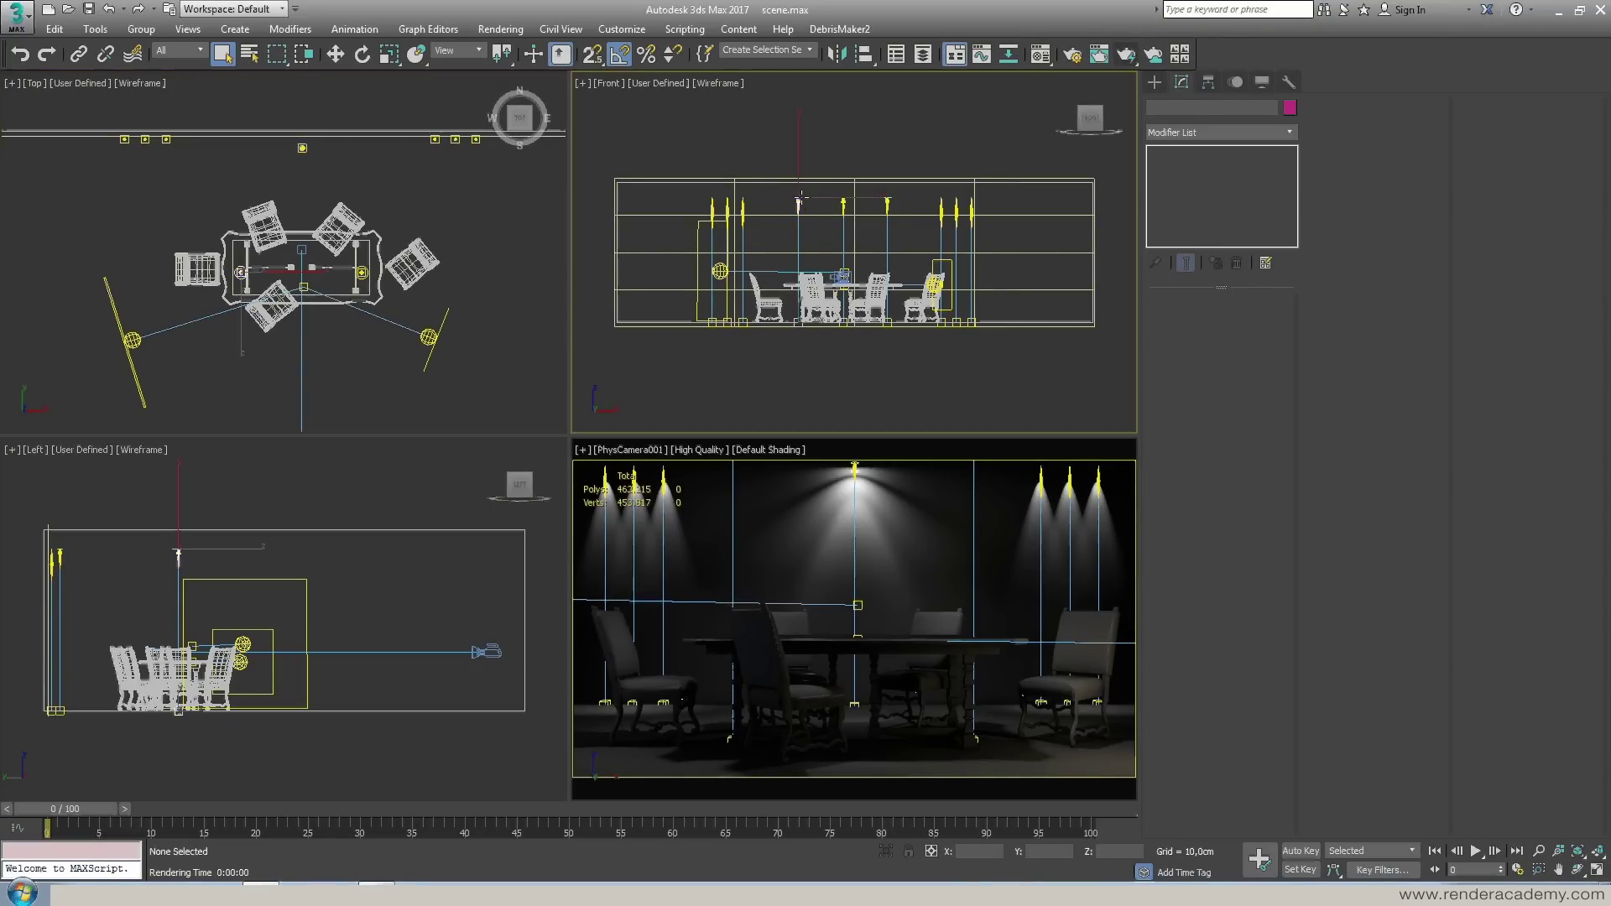
left_click(905, 149)
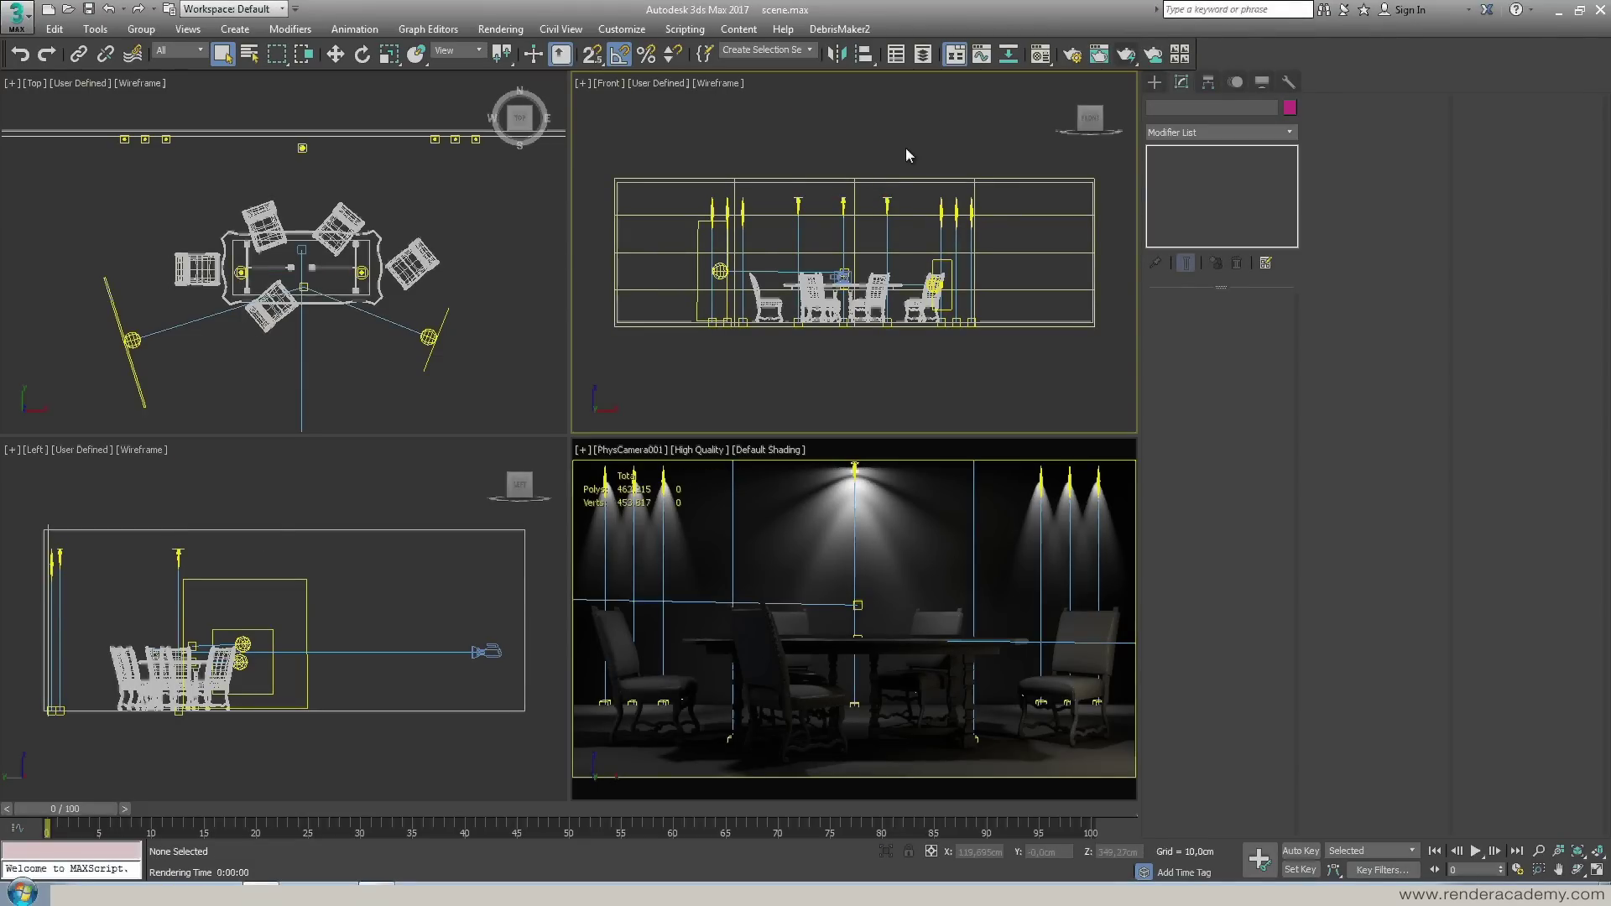